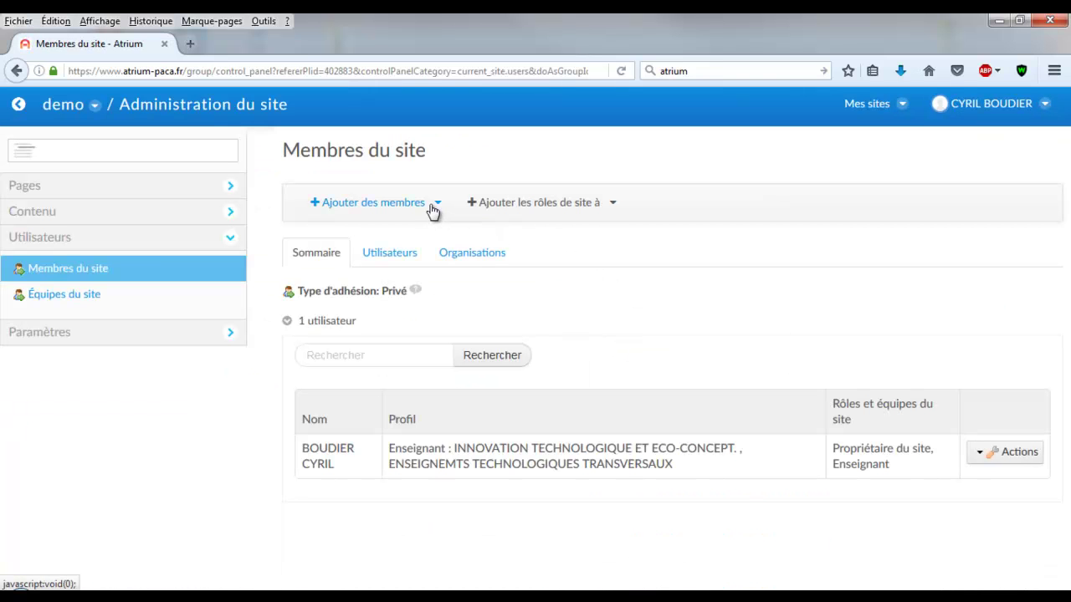
Start adding users to the site members and search for the name "eleve" with the Elève profile
{"action": "left_click", "coordinate": [437, 209]}
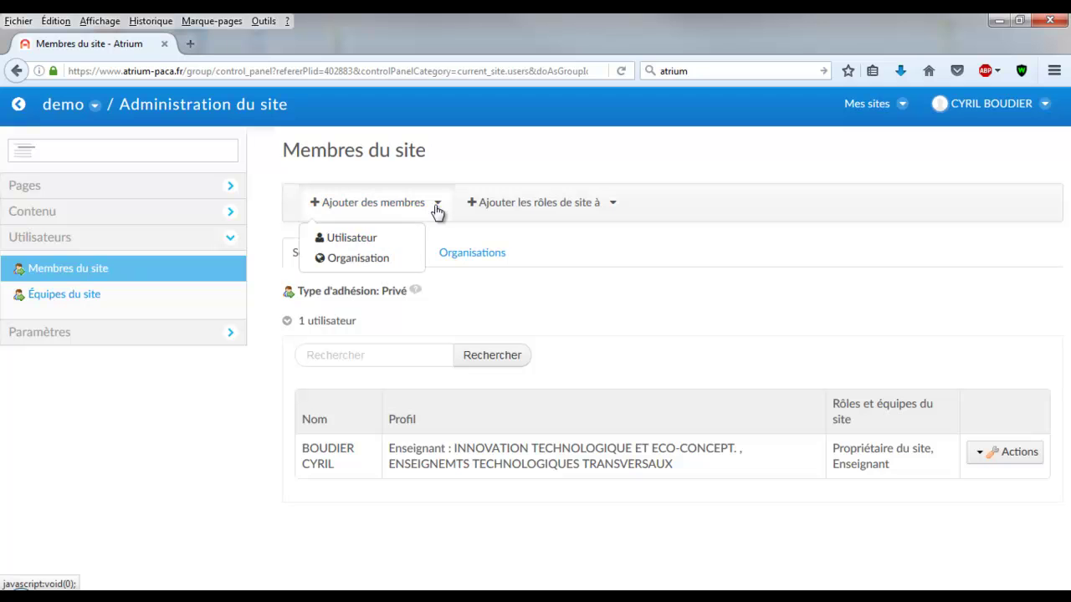
{"action": "left_click", "coordinate": [352, 238]}
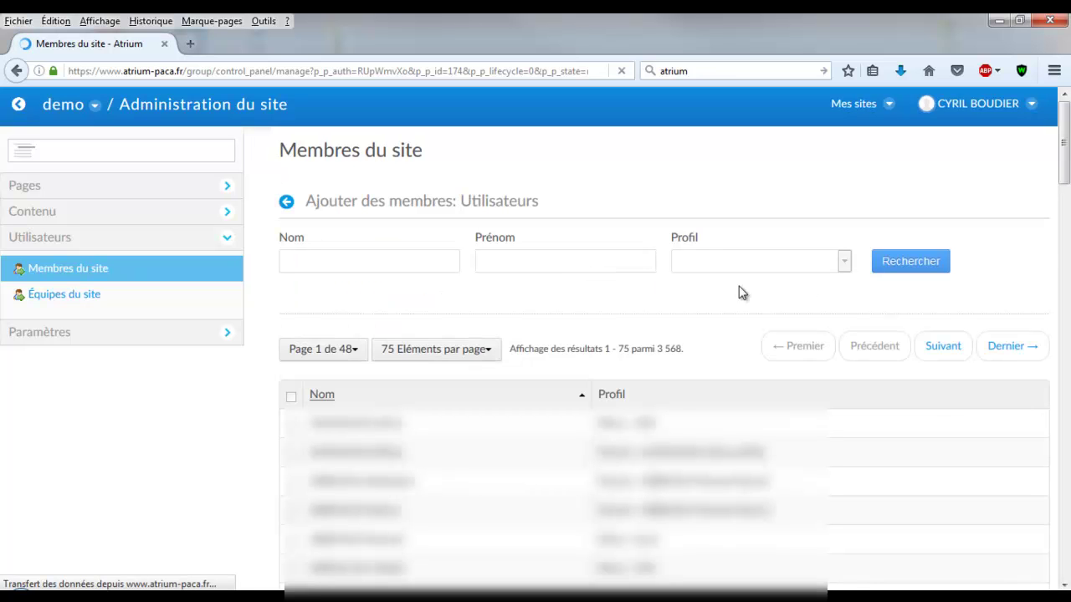
{"action": "left_click", "coordinate": [843, 262]}
{"action": "left_click", "coordinate": [760, 305]}
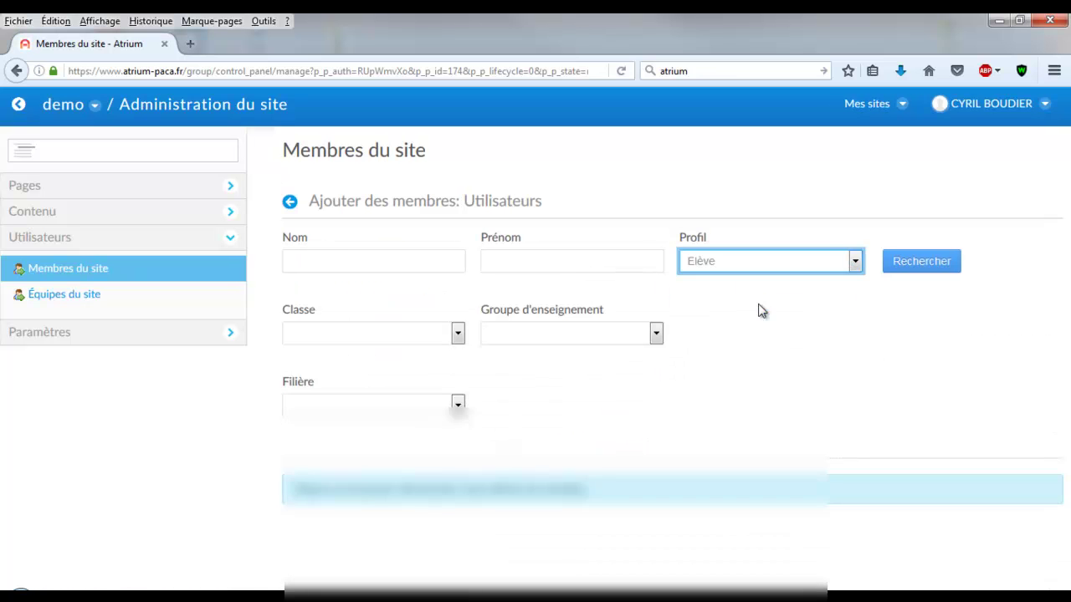
{"action": "left_click", "coordinate": [446, 334]}
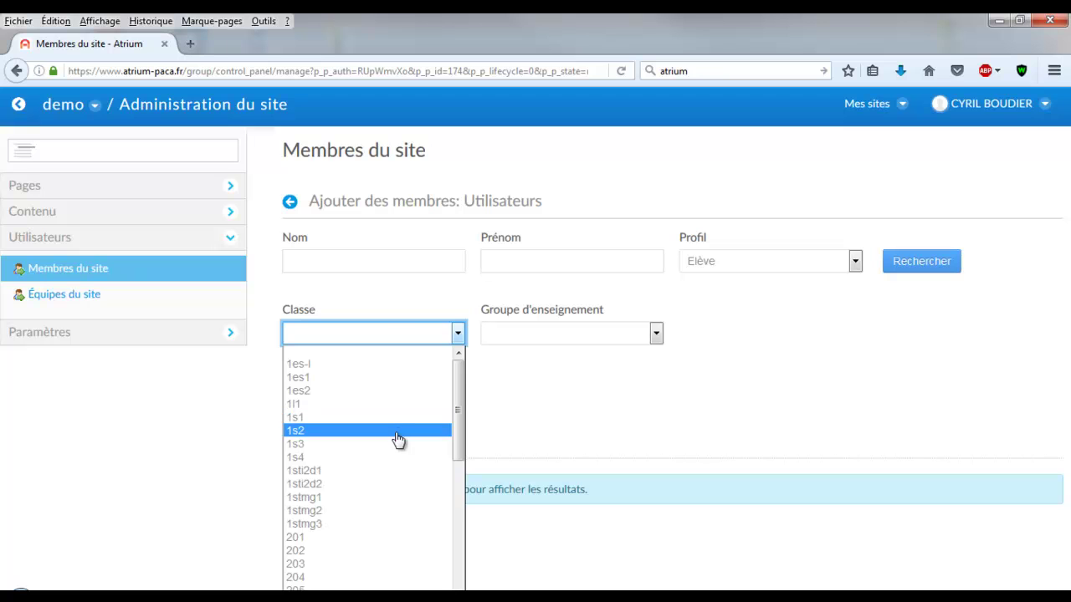
{"action": "left_click", "coordinate": [386, 263]}
{"action": "type", "text": "eleve"}
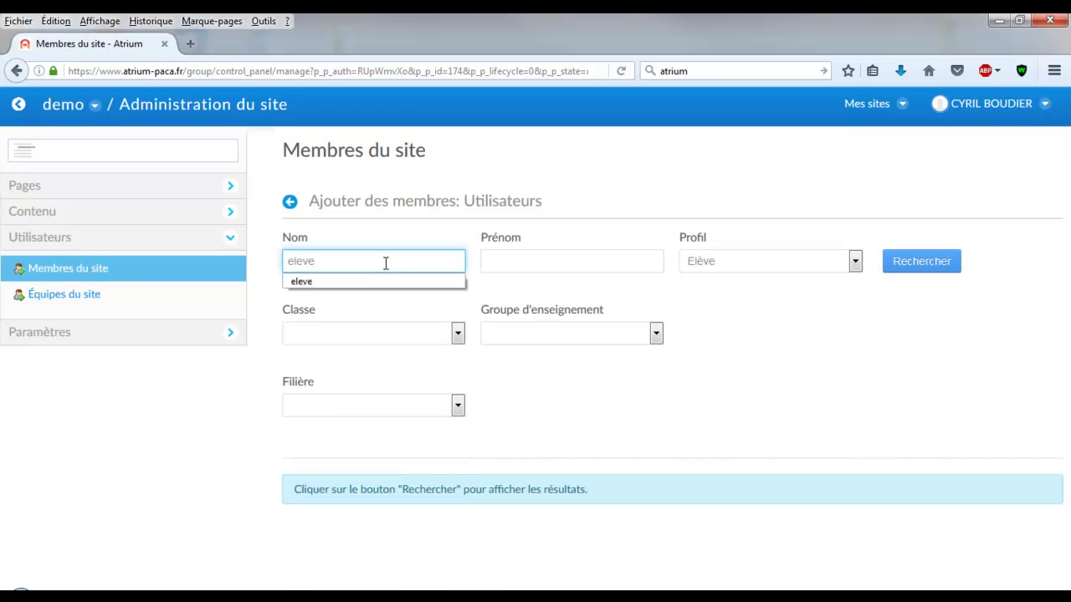
{"action": "left_click", "coordinate": [365, 283]}
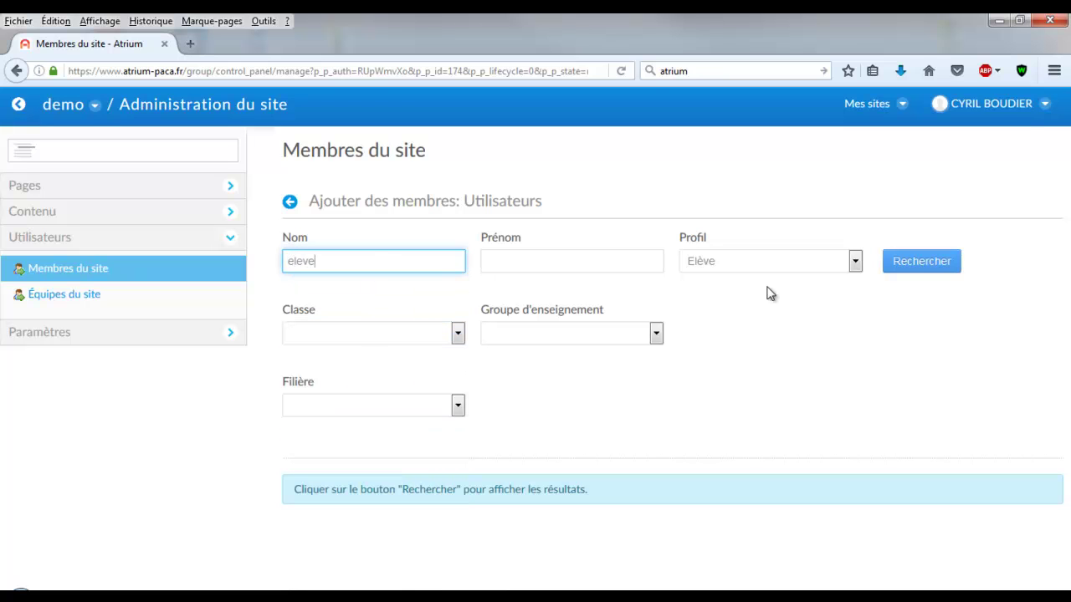
{"action": "left_click", "coordinate": [909, 266]}
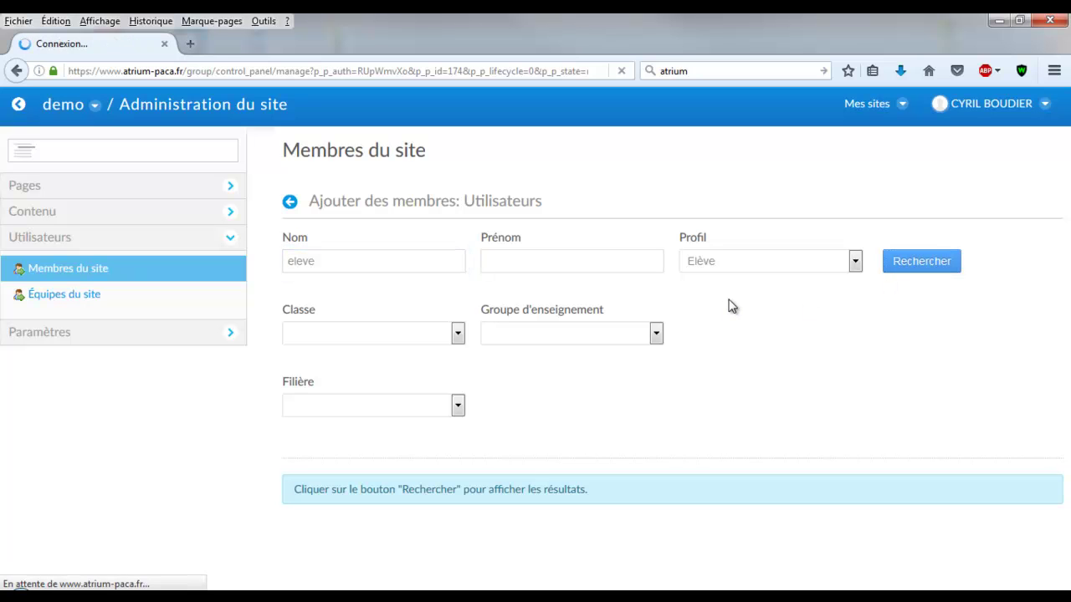
Select all the students found and add them all as members of the demo site
{"action": "scroll", "coordinate": [669, 296], "scroll_direction": "down", "scroll_amount": 3}
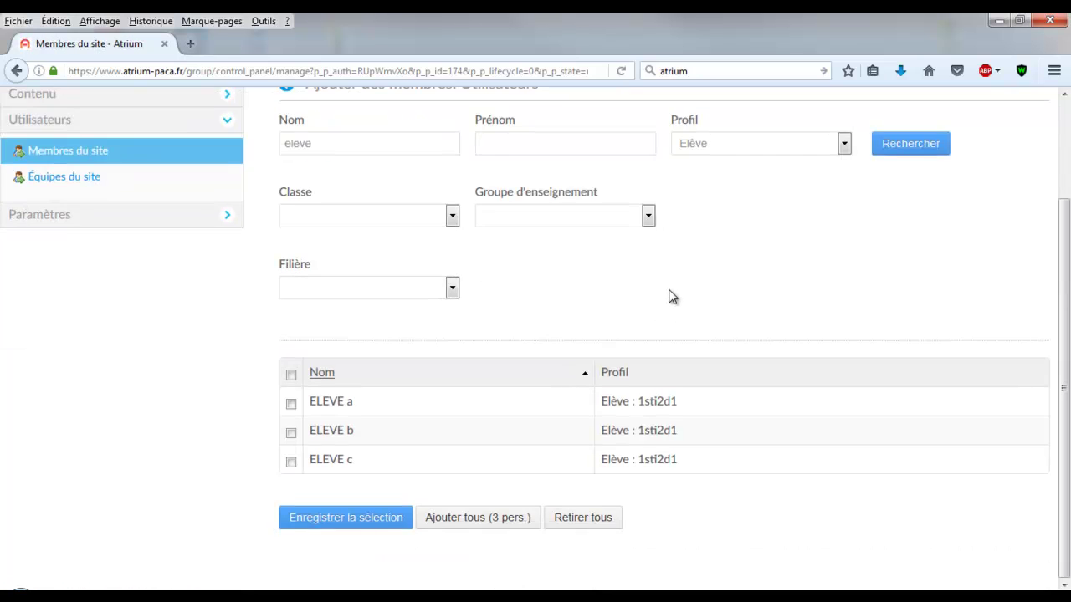
{"action": "left_click", "coordinate": [294, 377]}
{"action": "left_click", "coordinate": [294, 348]}
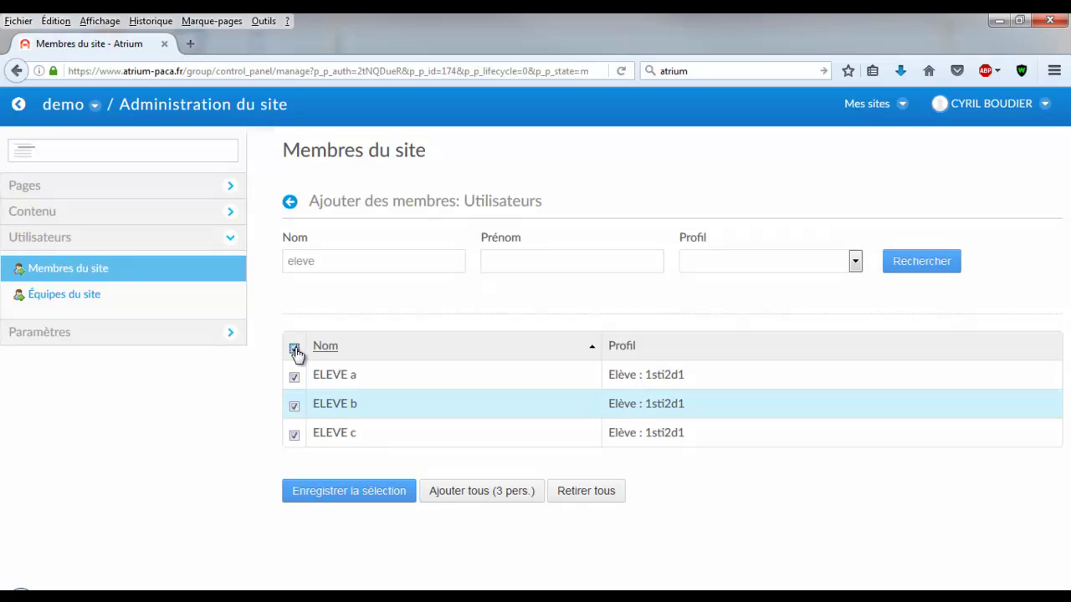
{"action": "left_click", "coordinate": [453, 492]}
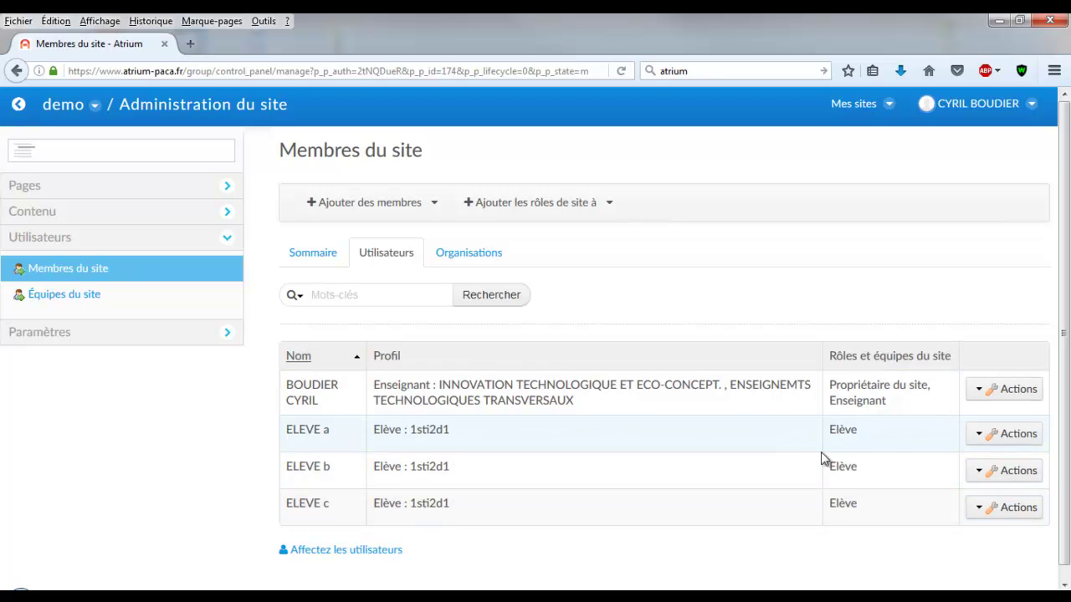
Assign the Administrateur de site role to member ELEVE a, save it and return to the members list
{"action": "left_click", "coordinate": [1015, 437]}
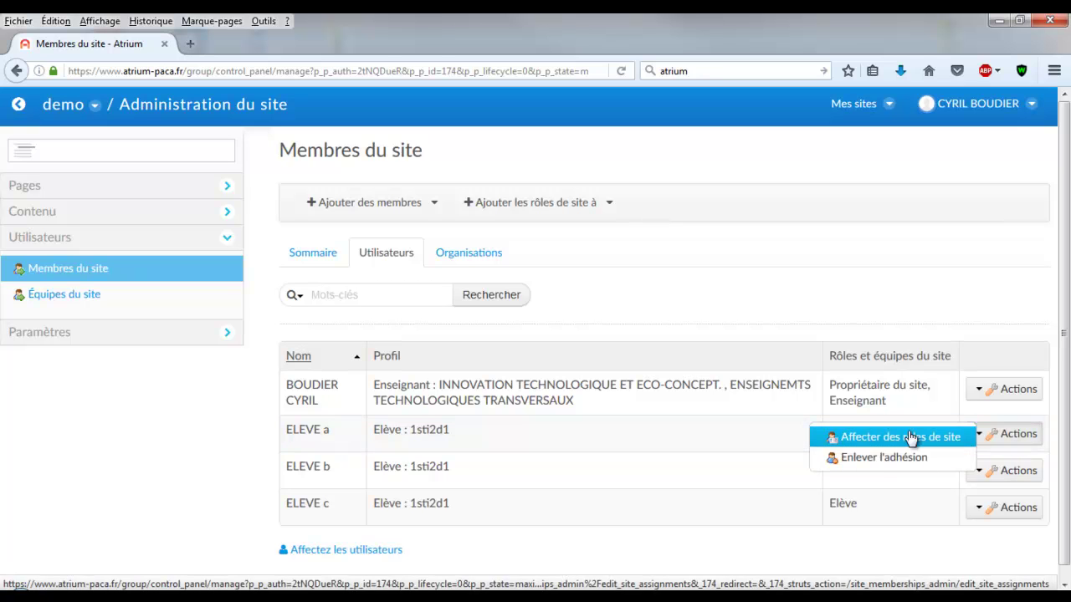
{"action": "left_click", "coordinate": [911, 438]}
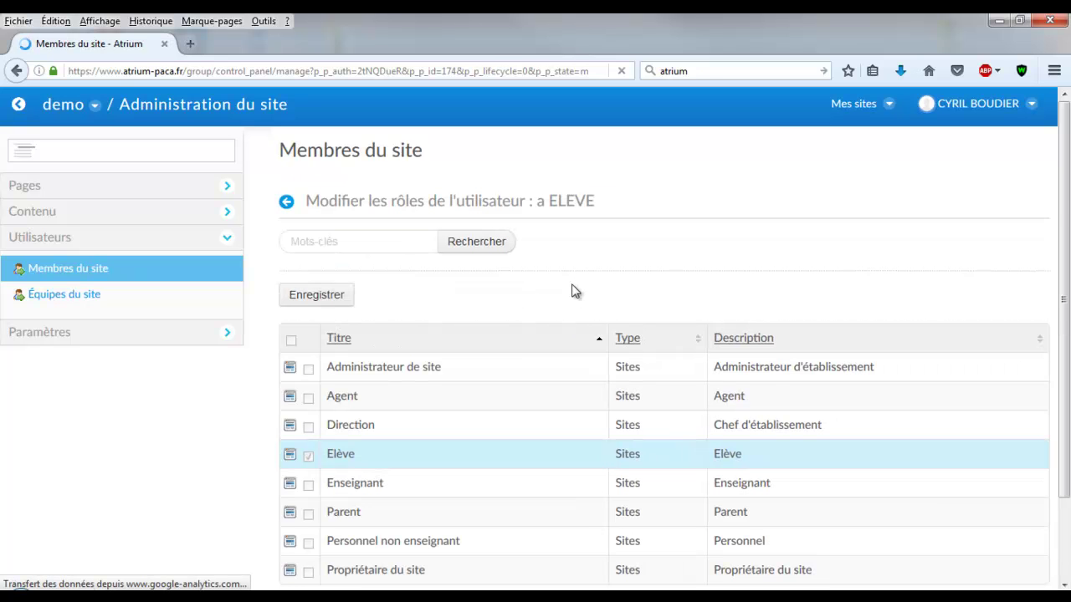
{"action": "left_click", "coordinate": [309, 369]}
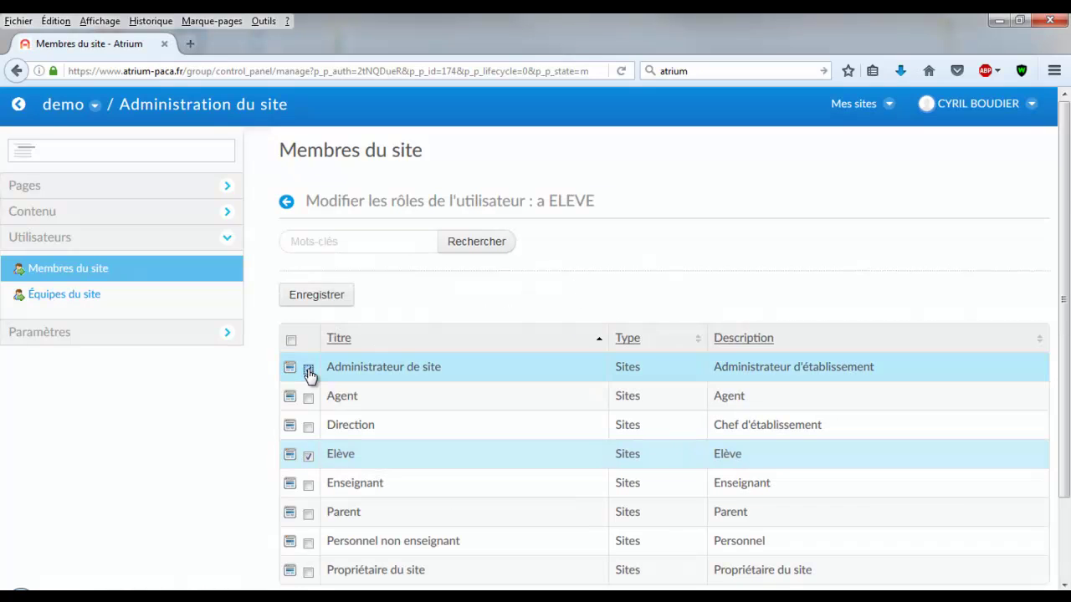
{"action": "left_click", "coordinate": [325, 298]}
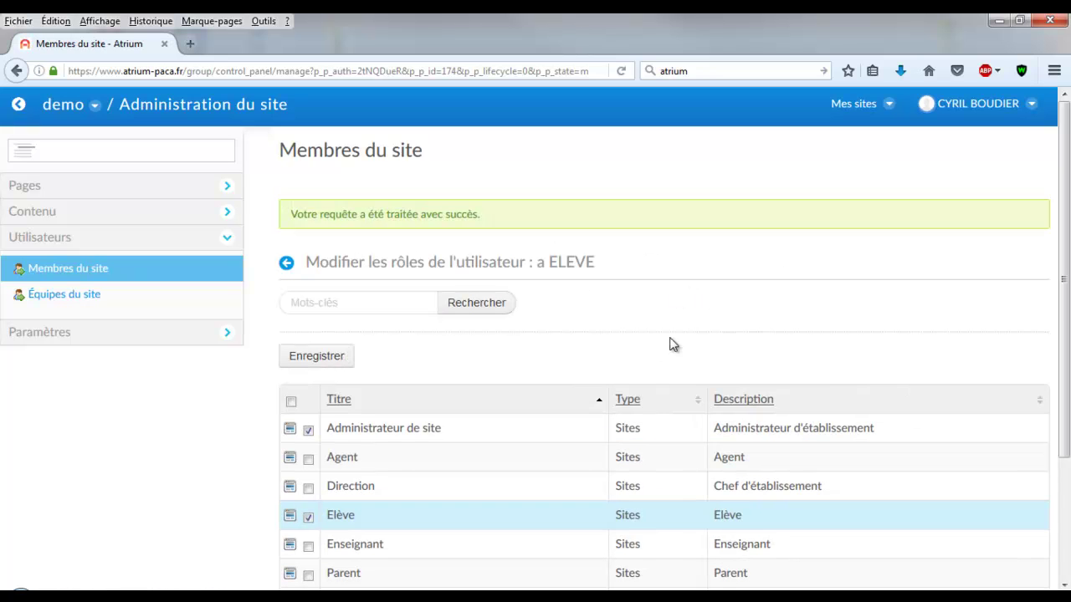
{"action": "left_click", "coordinate": [287, 265]}
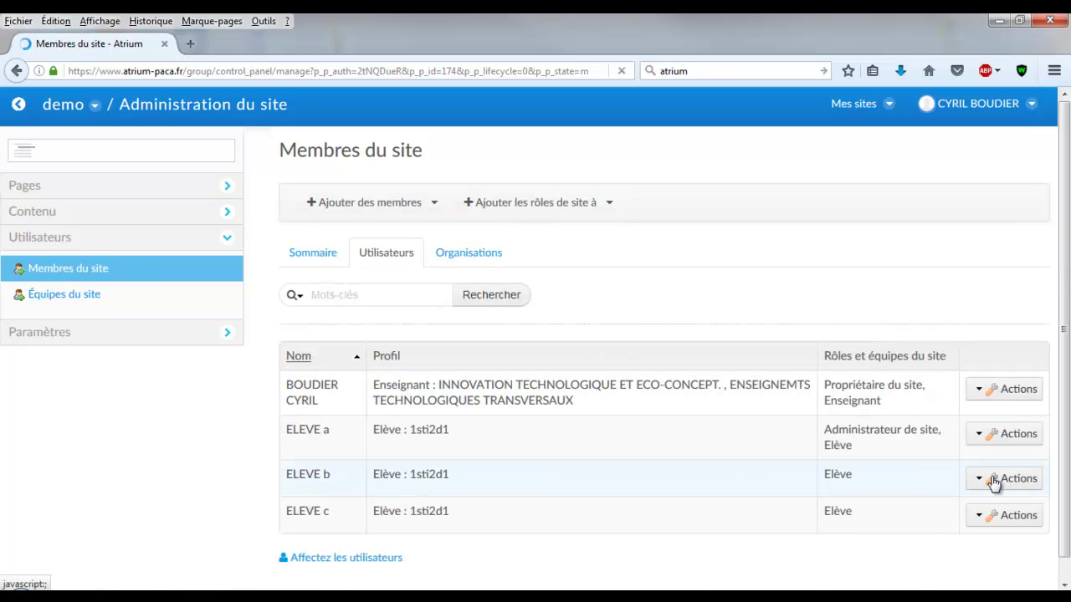
Assign the Administrateur de site role to member ELEVE b, save it and return to the members list
{"action": "left_click", "coordinate": [1004, 484]}
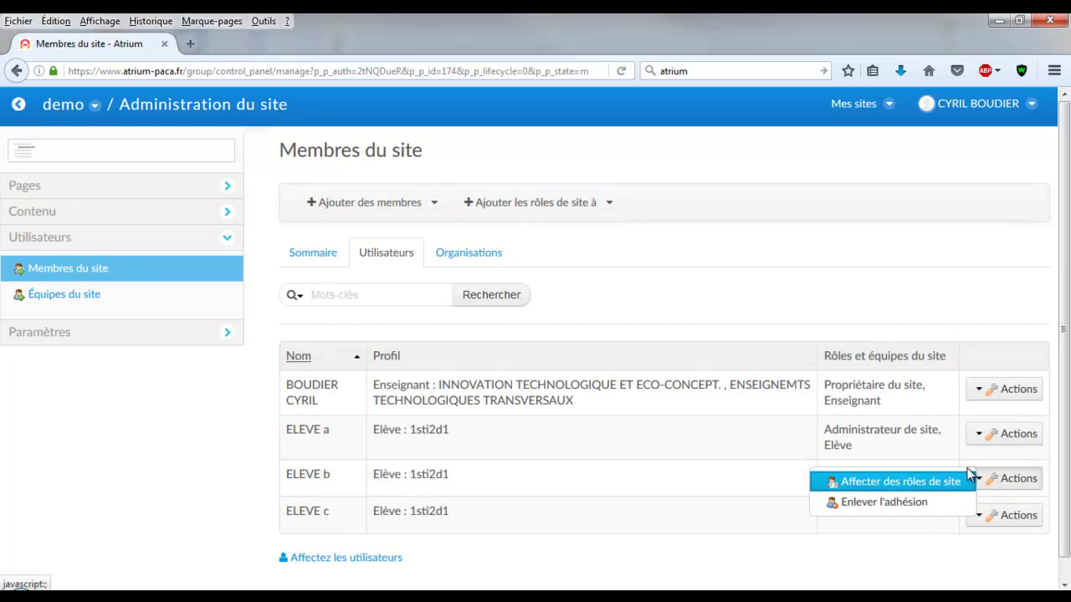
{"action": "left_click", "coordinate": [899, 482]}
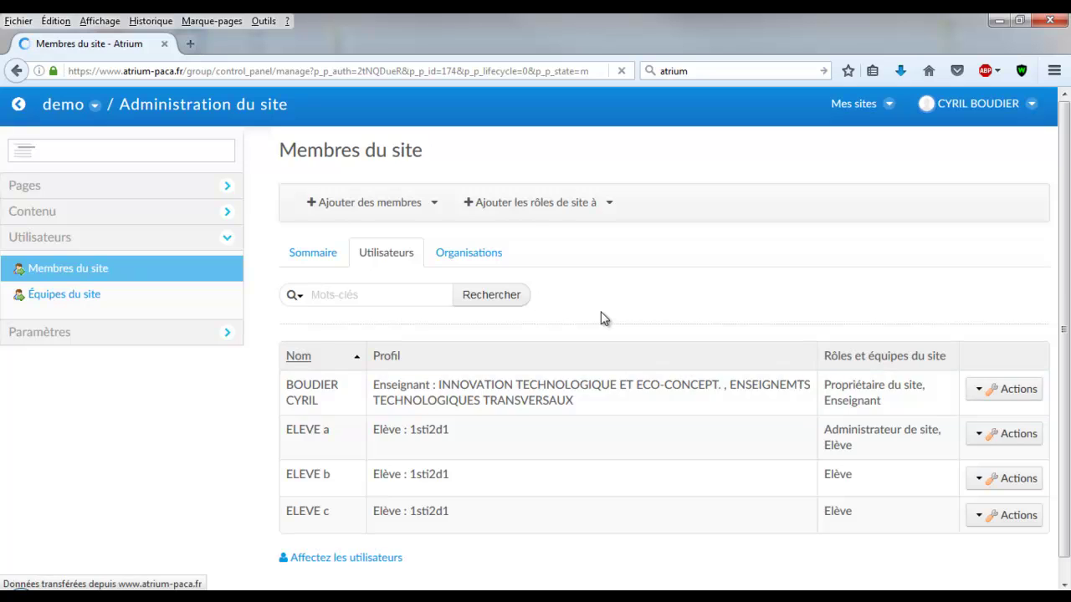
{"action": "left_click", "coordinate": [308, 369]}
{"action": "left_click", "coordinate": [301, 297]}
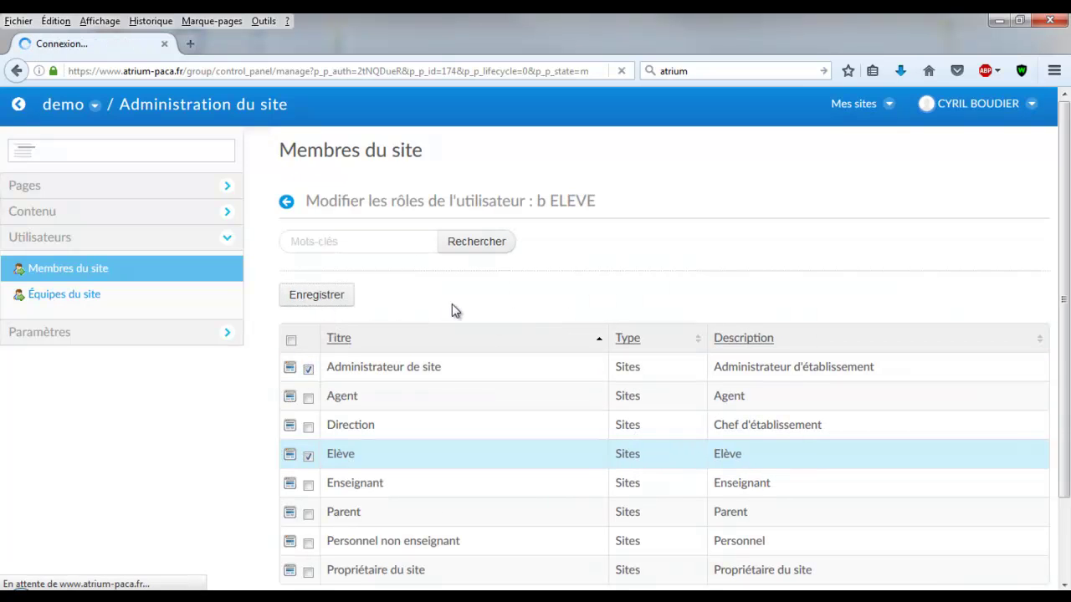
{"action": "left_click", "coordinate": [288, 264]}
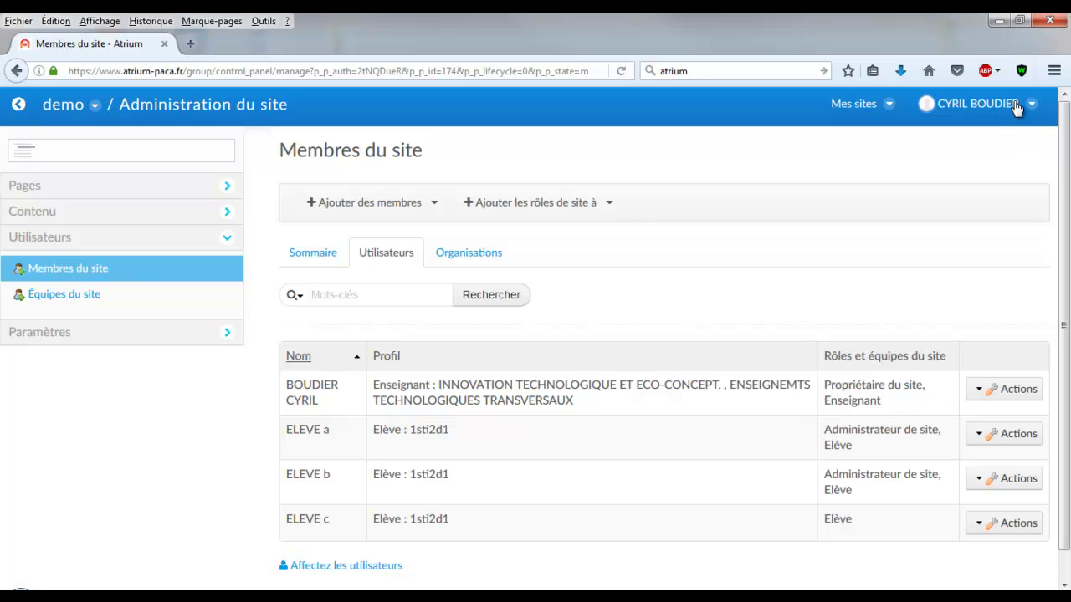
Log out of the teacher account and sign in as student a with the account's username and password
{"action": "left_click", "coordinate": [1016, 109]}
{"action": "left_click", "coordinate": [987, 164]}
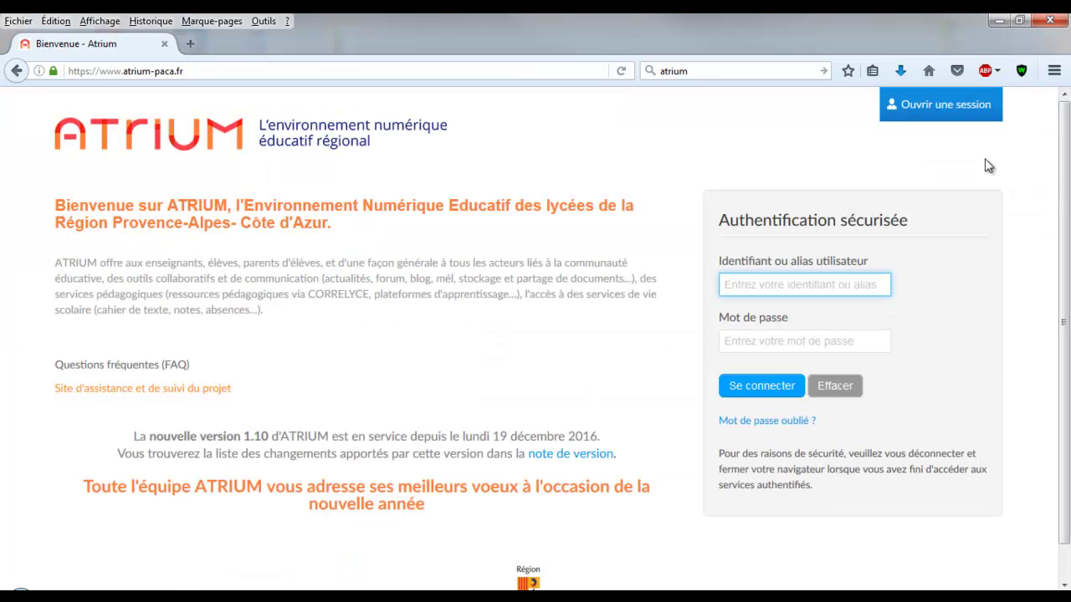
{"action": "type", "text": "a.eleve"}
{"action": "left_click", "coordinate": [780, 338]}
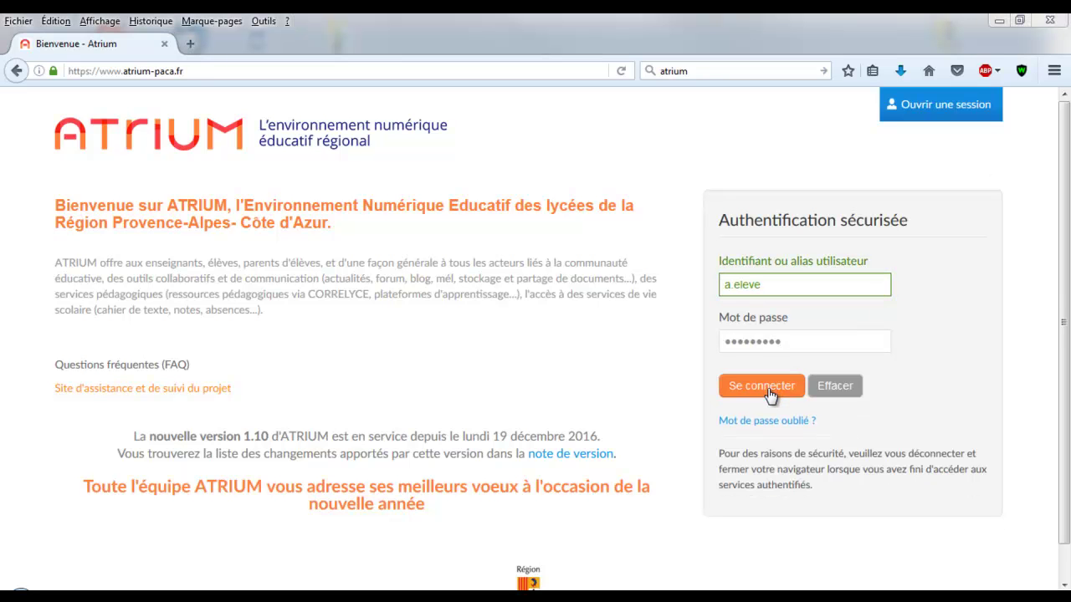
{"action": "left_click", "coordinate": [769, 387]}
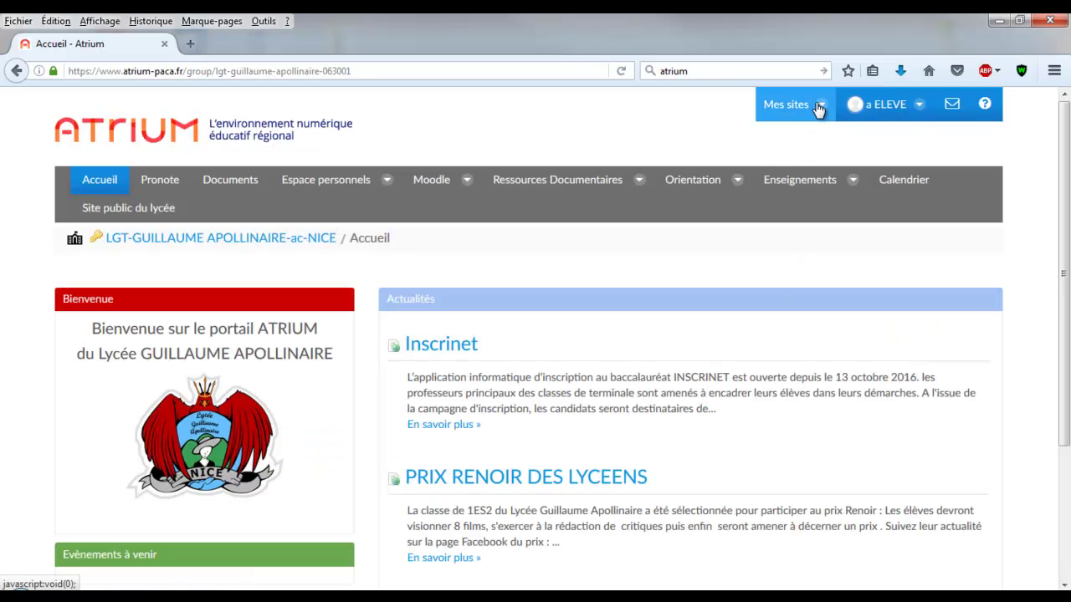
Open the demo collaborative site from the student's sites and go to its Documents page
{"action": "left_click", "coordinate": [818, 106]}
{"action": "left_click", "coordinate": [805, 270]}
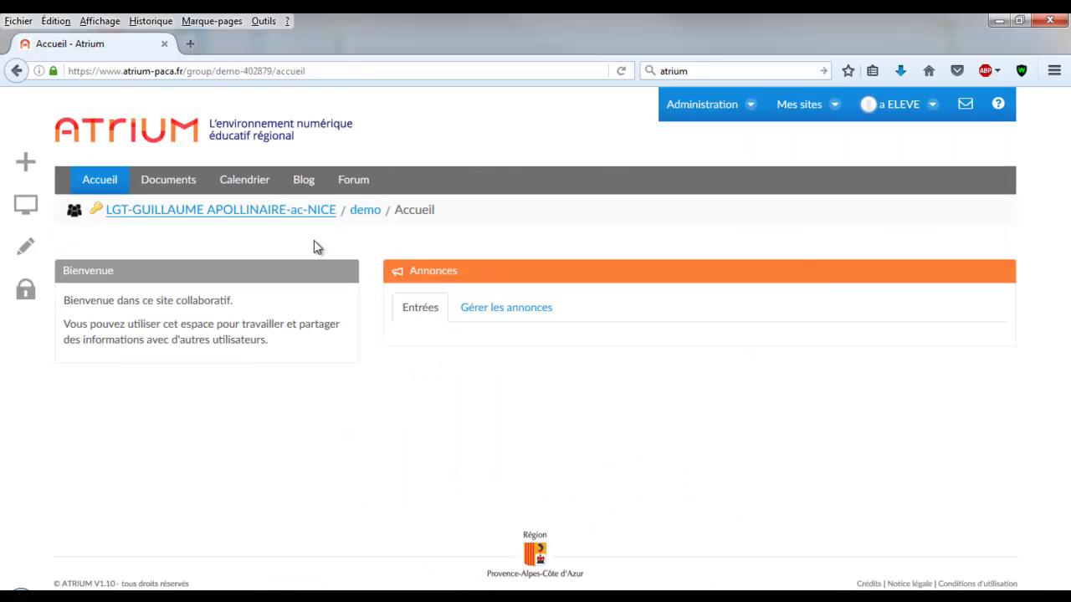
{"action": "left_click", "coordinate": [170, 186]}
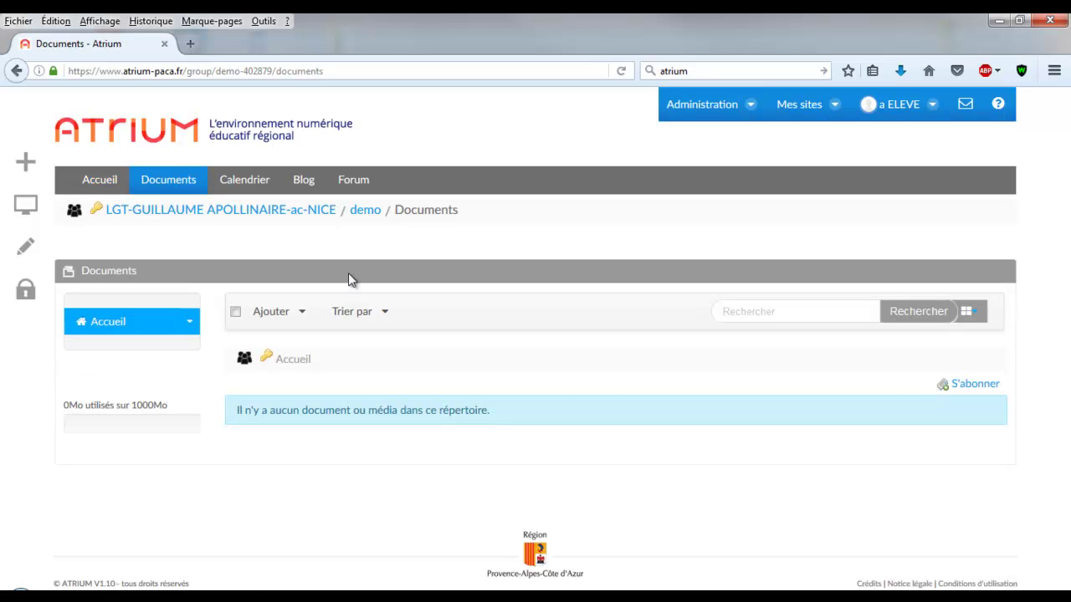
Create a folder named "analyse du besoin" in the site's documents and save it
{"action": "left_click", "coordinate": [302, 316]}
{"action": "left_click", "coordinate": [299, 350]}
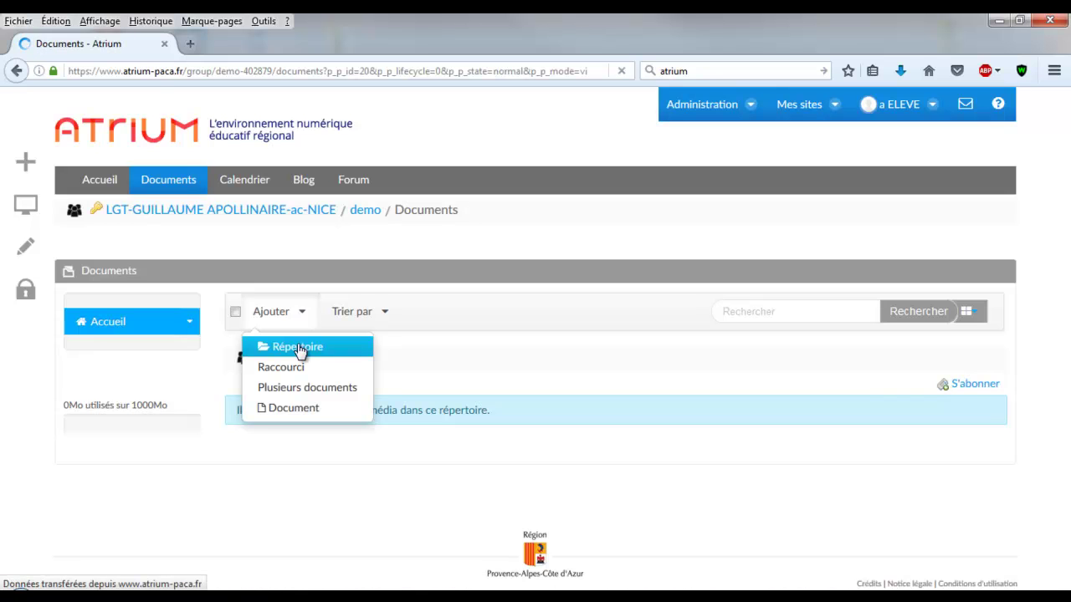
{"action": "left_click", "coordinate": [190, 365]}
{"action": "type", "text": "a"}
{"action": "left_click", "coordinate": [171, 387]}
{"action": "scroll", "coordinate": [276, 395], "scroll_direction": "down", "scroll_amount": 5}
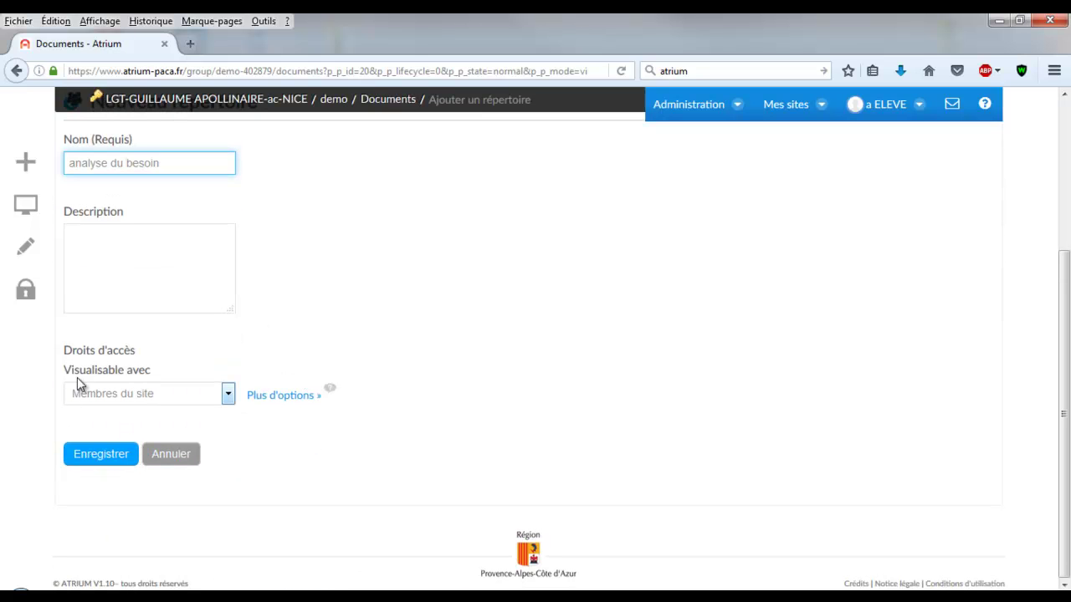
{"action": "left_click", "coordinate": [106, 459]}
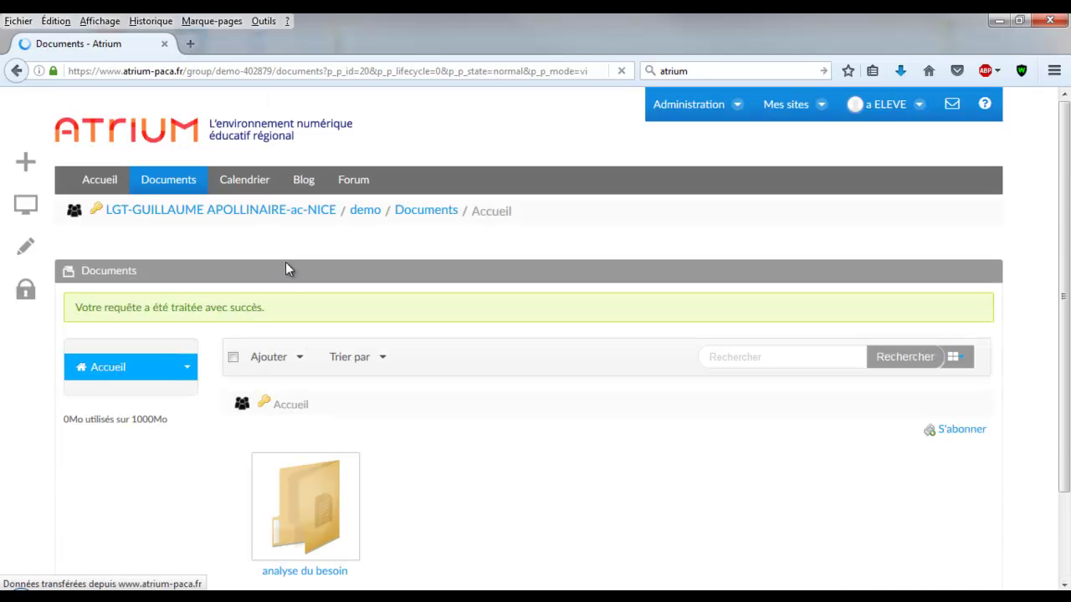
Add a folder named "conception préliminaire" to the site's documents and save it
{"action": "left_click", "coordinate": [297, 365]}
{"action": "left_click", "coordinate": [299, 391]}
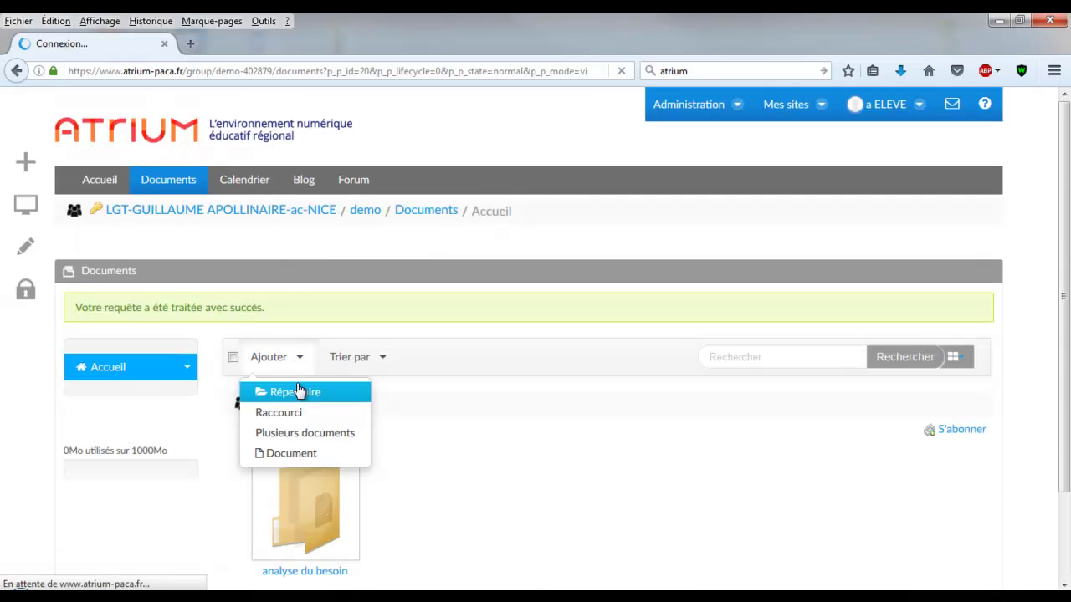
{"action": "left_click", "coordinate": [187, 374]}
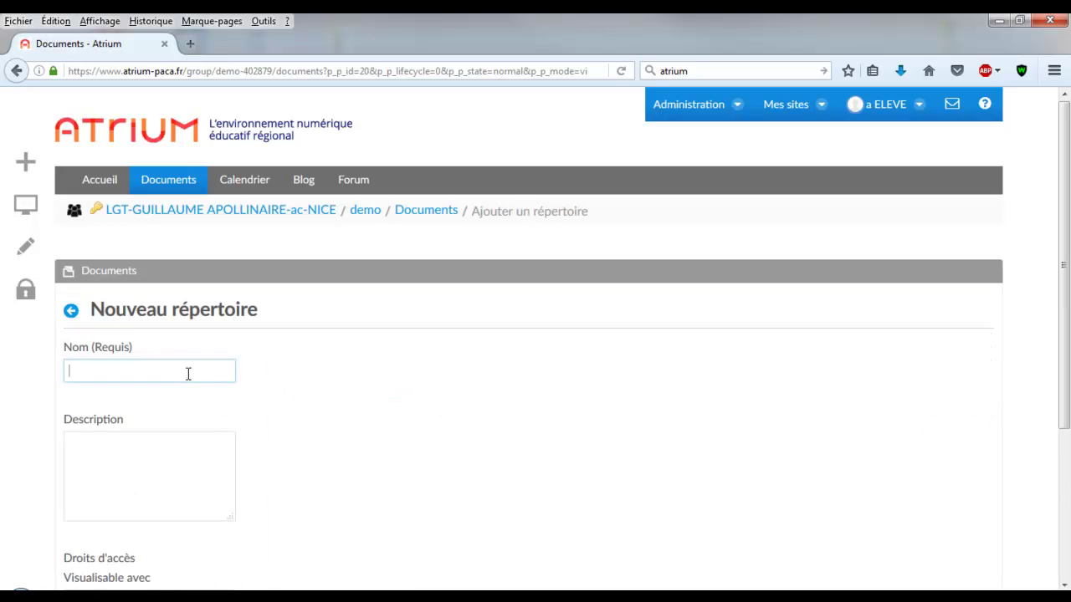
{"action": "type", "text": "c"}
{"action": "left_click", "coordinate": [182, 395]}
{"action": "scroll", "coordinate": [187, 429], "scroll_direction": "down", "scroll_amount": 5}
{"action": "left_click", "coordinate": [115, 454]}
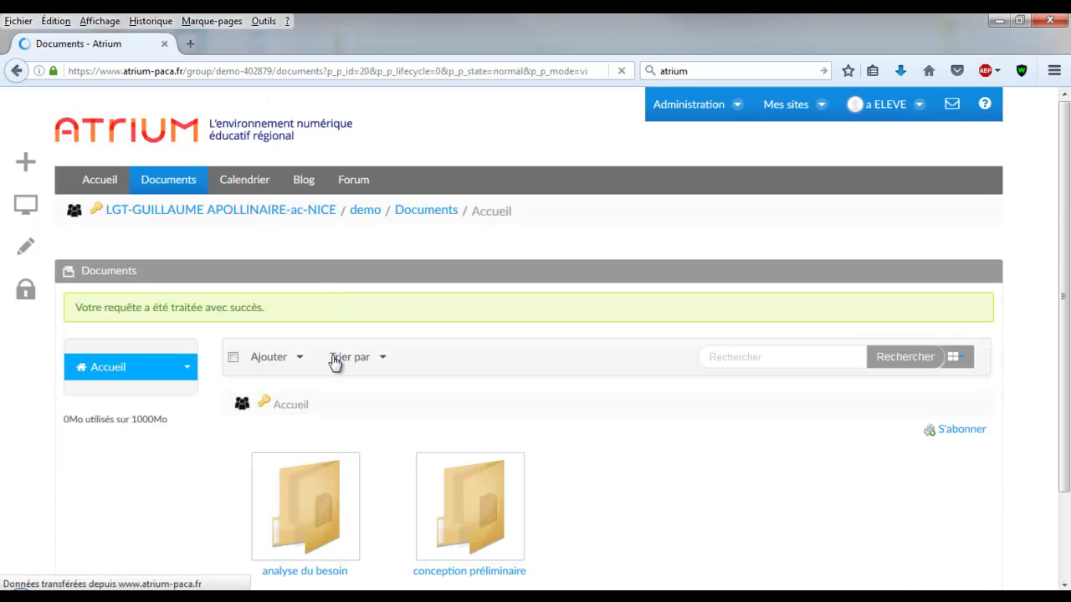
Add a folder named "planification" to the site's documents and save it
{"action": "left_click", "coordinate": [301, 366]}
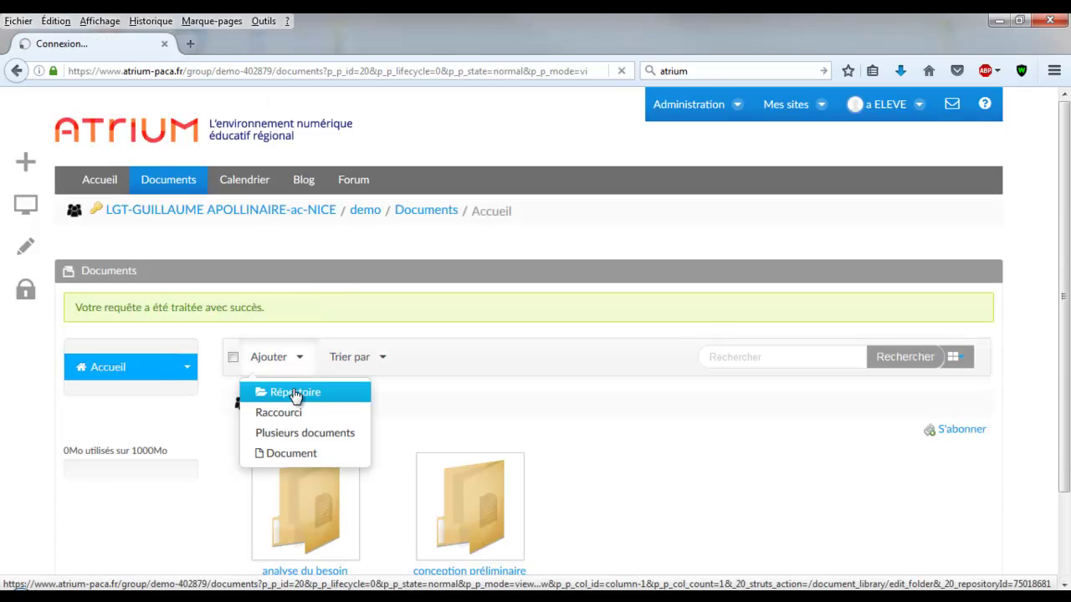
{"action": "left_click", "coordinate": [175, 373]}
{"action": "type", "text": "plani"}
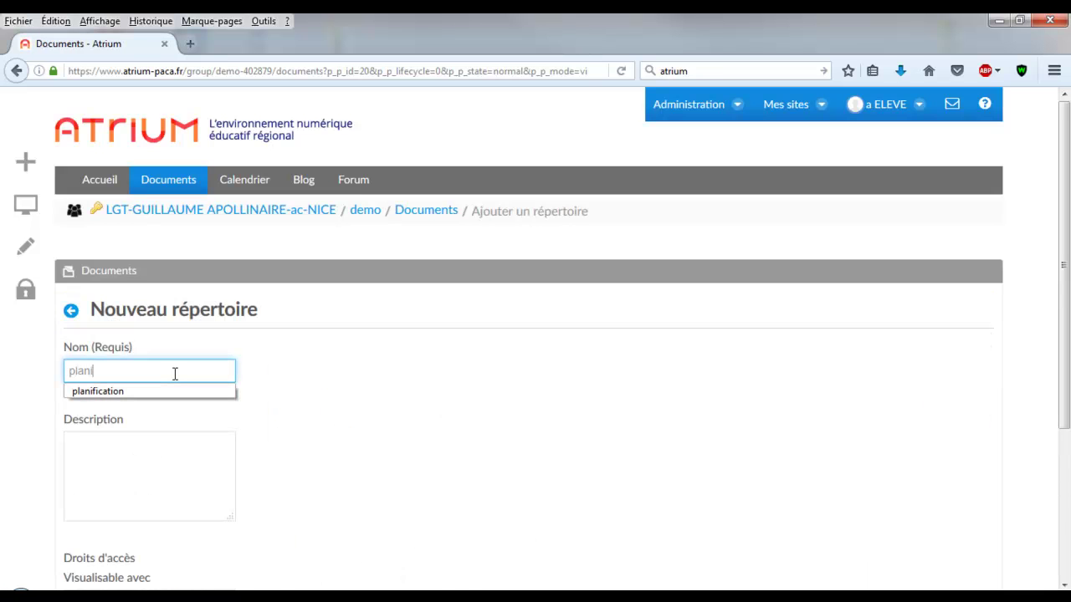
{"action": "left_click", "coordinate": [158, 391]}
{"action": "scroll", "coordinate": [293, 392], "scroll_direction": "down", "scroll_amount": 4}
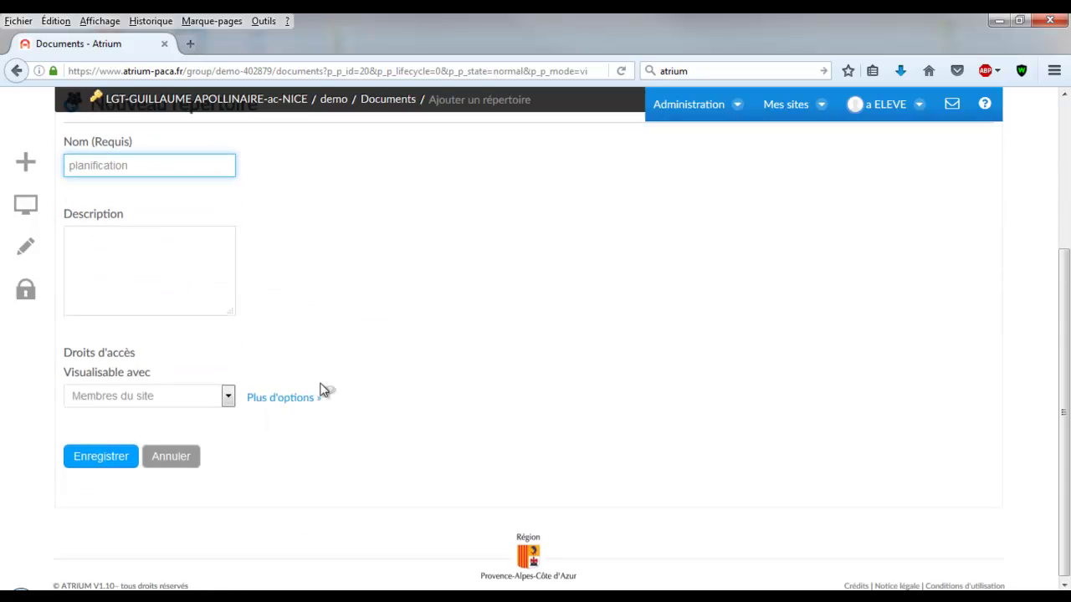
{"action": "left_click", "coordinate": [118, 457]}
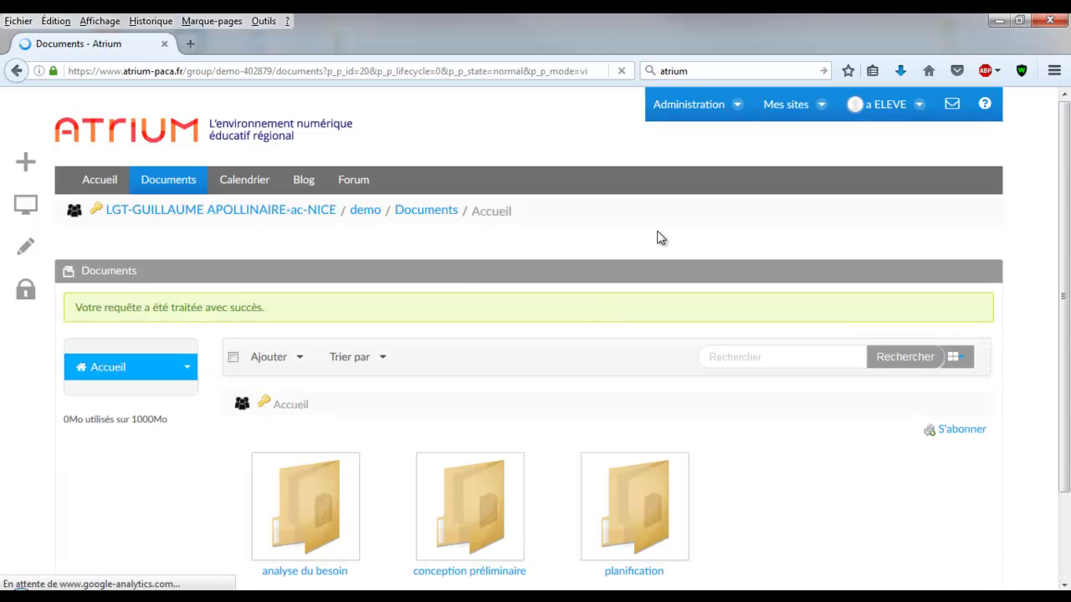
{"action": "scroll", "coordinate": [552, 308], "scroll_direction": "down", "scroll_amount": 2}
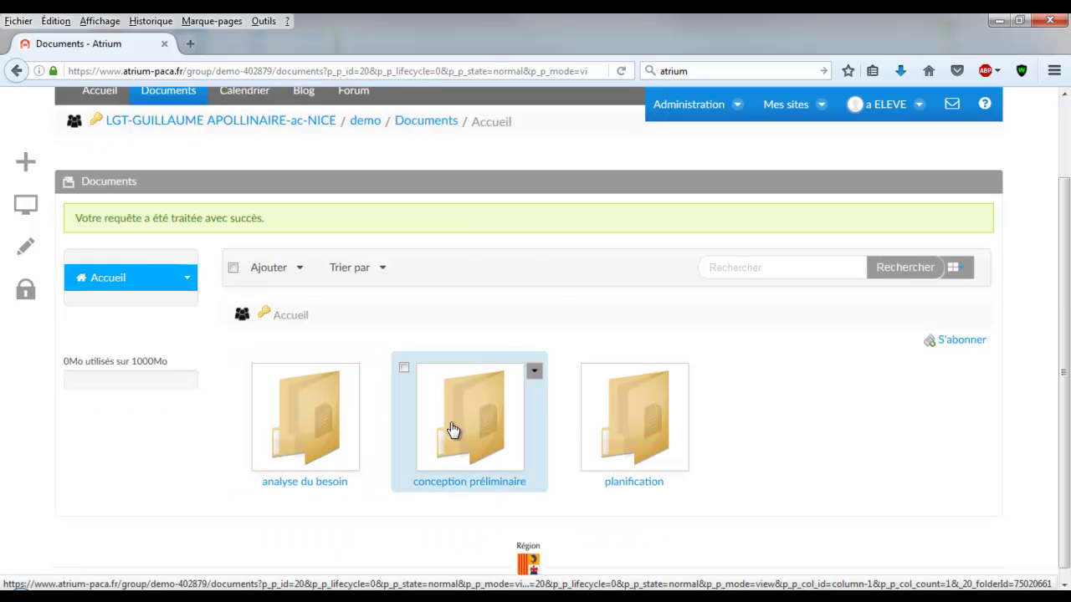
Open the "analyse du besoin" folder and upload the image "Diagramme Sysml boitier de protection" from the 0-atrium_tempo folder into it
{"action": "left_click", "coordinate": [311, 443]}
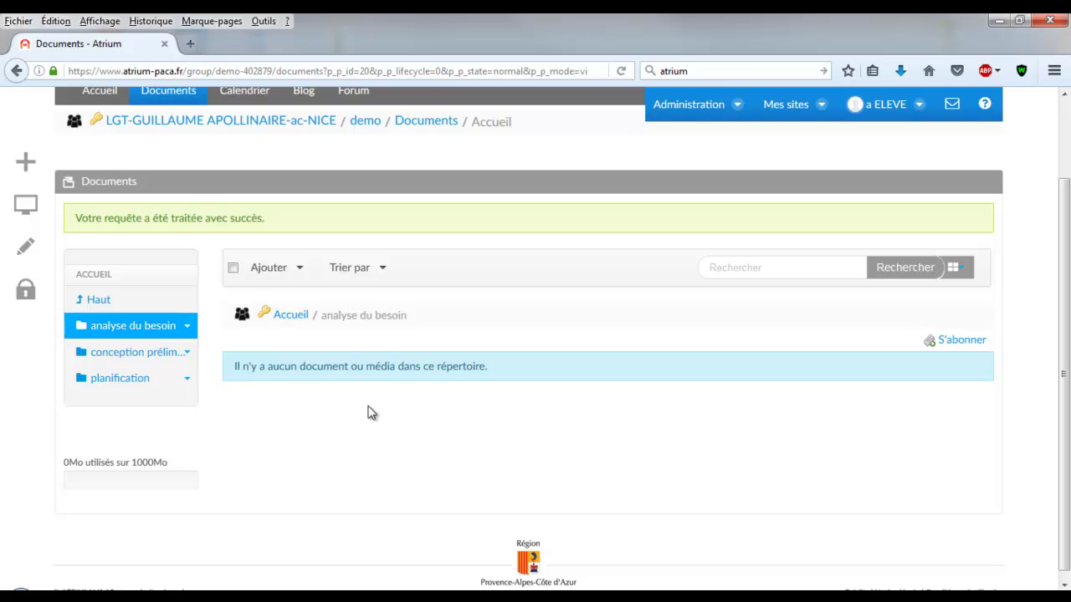
{"action": "key", "text": "alt+Tab"}
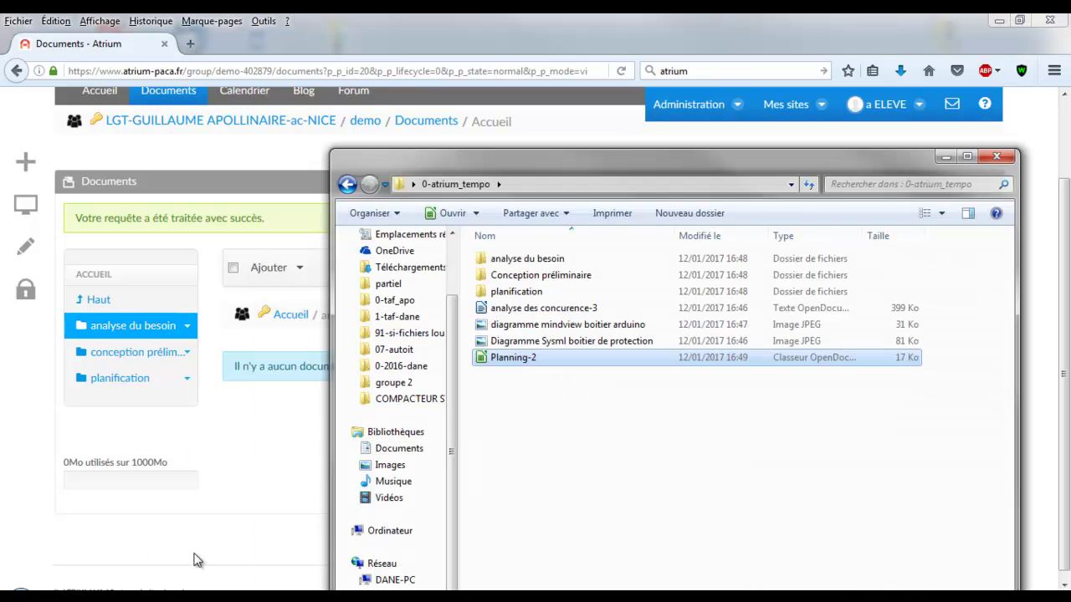
{"action": "left_click_drag", "start_coordinate": [565, 159], "coordinate": [735, 108]}
{"action": "left_click", "coordinate": [693, 287]}
{"action": "left_click_drag", "start_coordinate": [692, 287], "coordinate": [321, 343]}
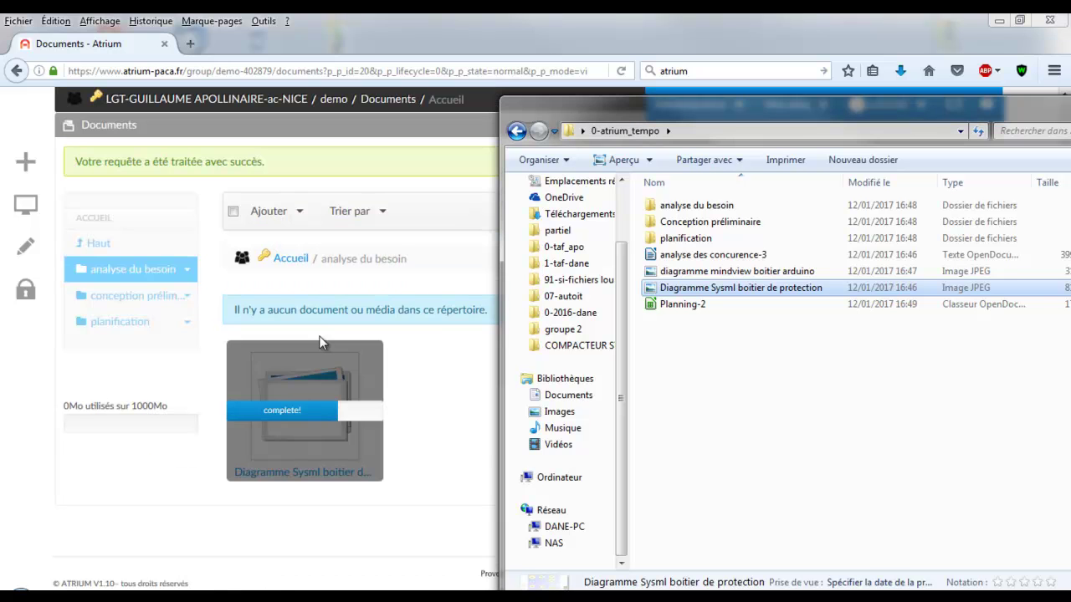
Upload the image "diagramme mindview boitier arduino" to the "analyse du besoin" folder, returning to the site if the file opens instead
{"action": "left_click_drag", "start_coordinate": [724, 275], "coordinate": [426, 416]}
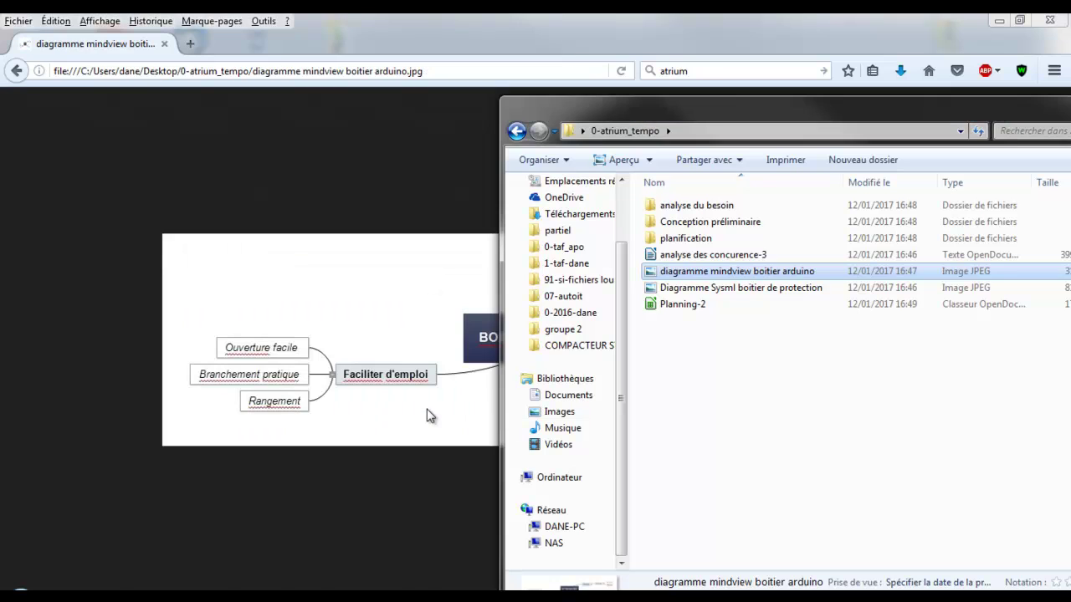
{"action": "left_click", "coordinate": [16, 71]}
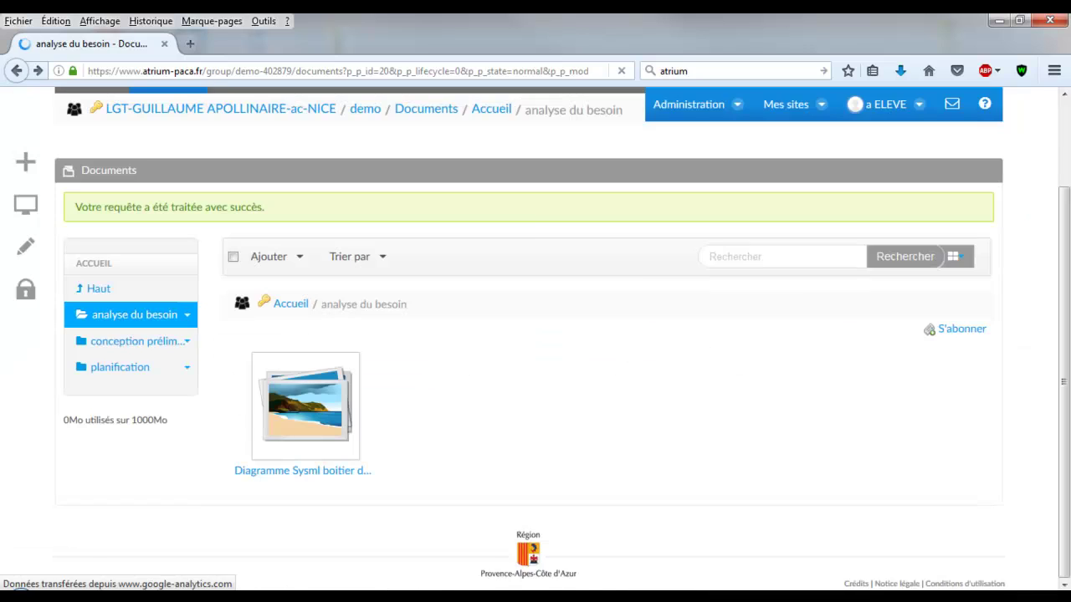
{"action": "left_click", "coordinate": [111, 597]}
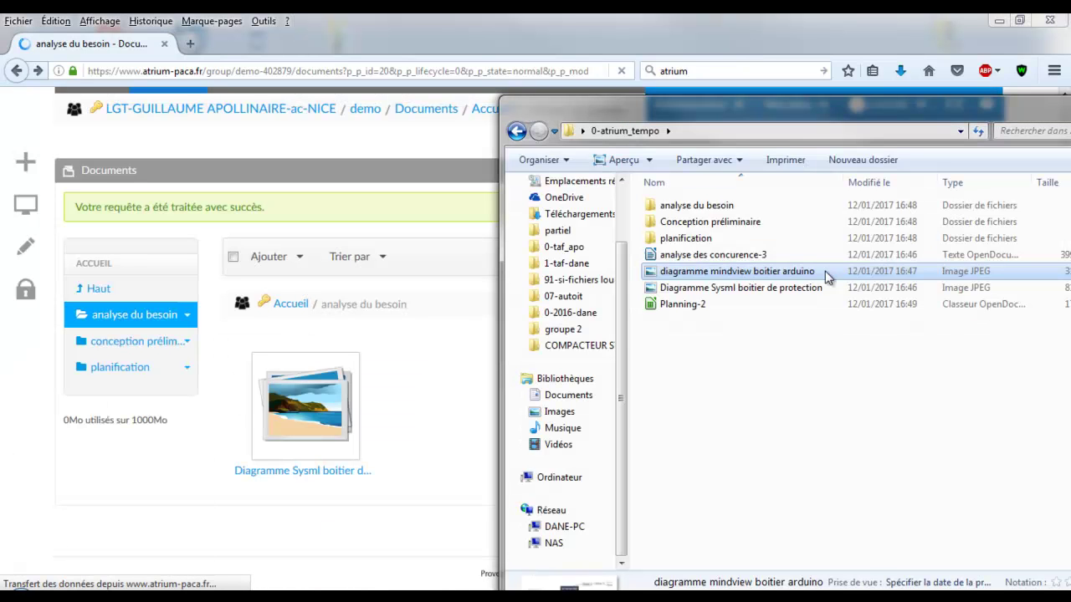
{"action": "left_click_drag", "start_coordinate": [790, 276], "coordinate": [421, 333]}
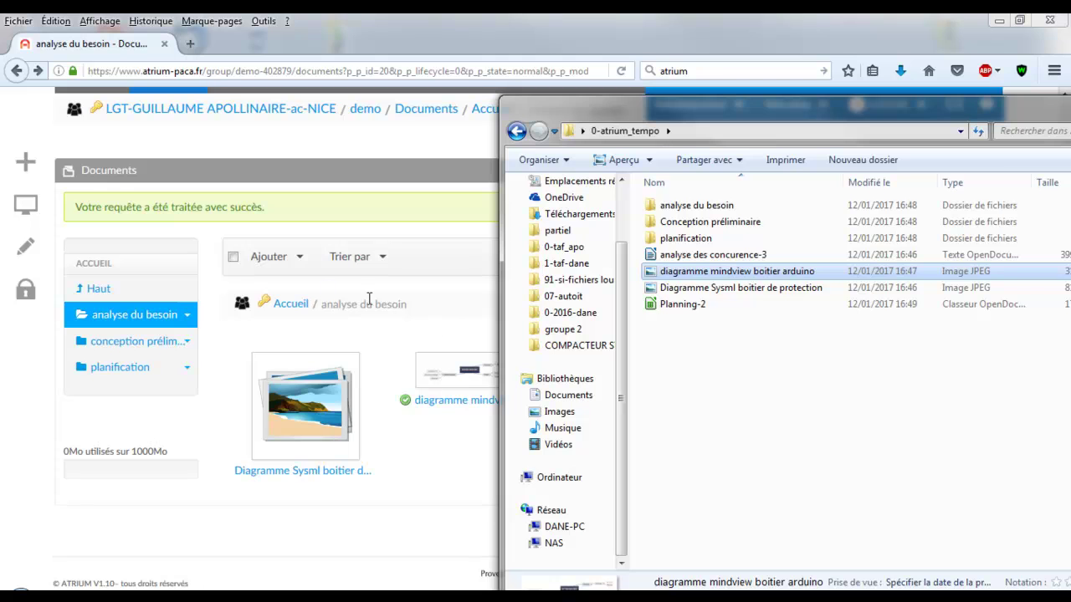
Return to the site's top document level and open the "conception préliminaire" folder
{"action": "left_click", "coordinate": [98, 290]}
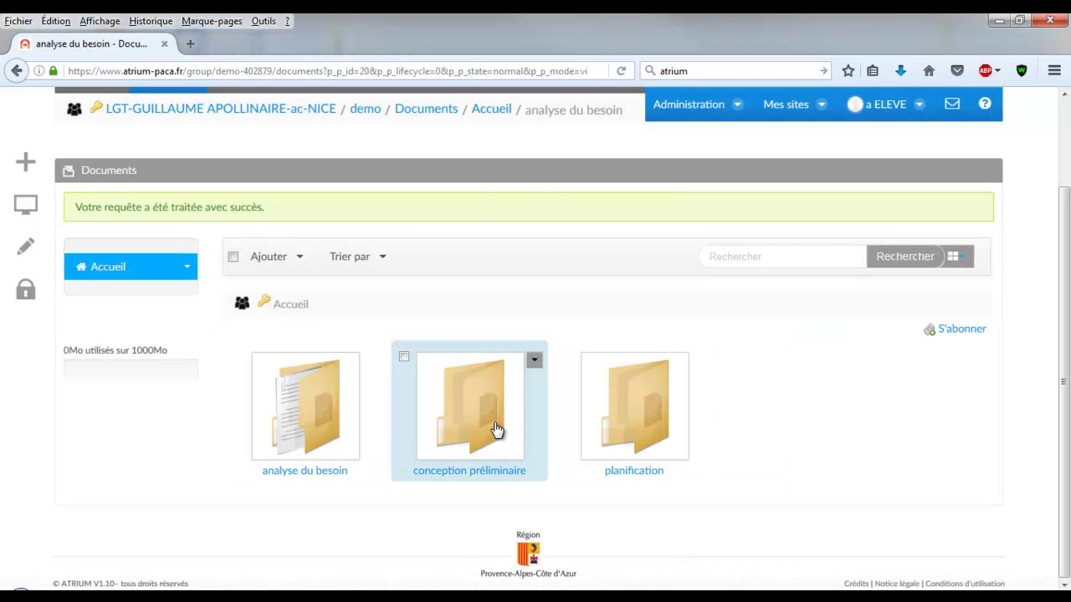
{"action": "left_click", "coordinate": [464, 428]}
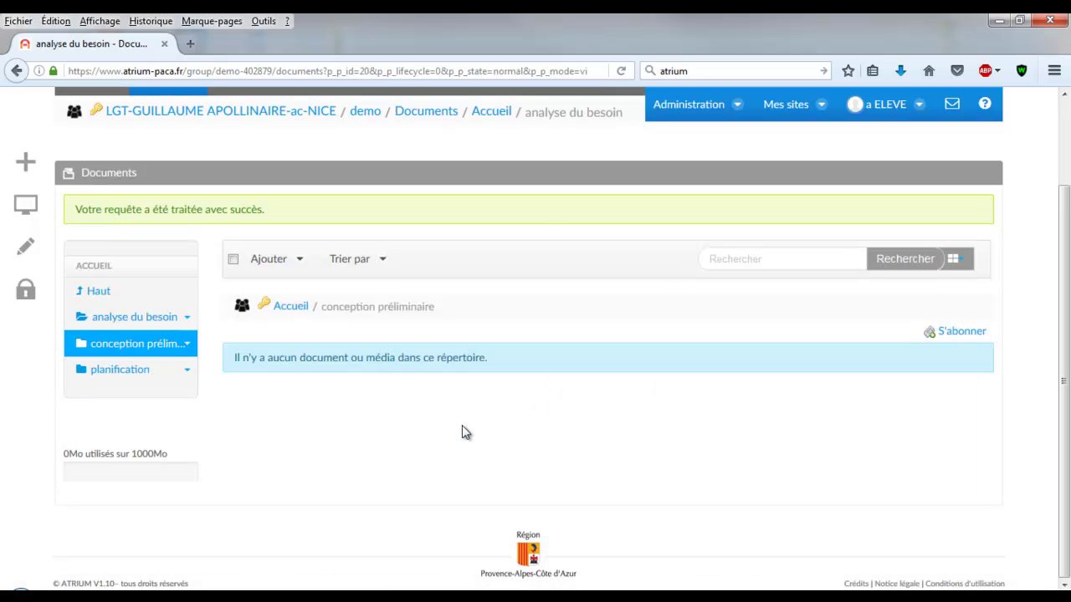
{"action": "key", "text": "alt+Tab"}
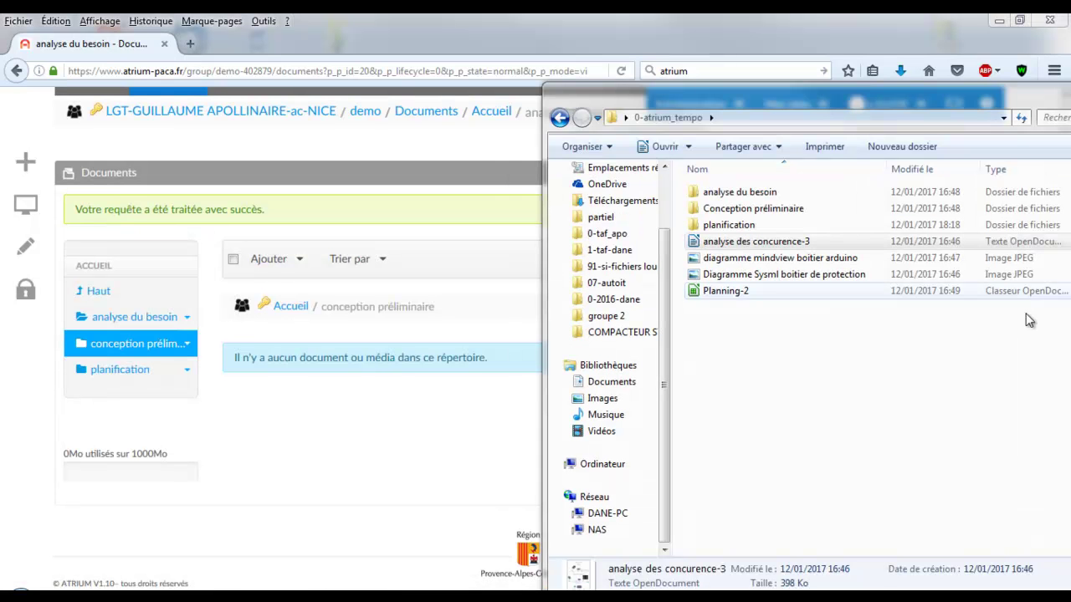
{"action": "left_click_drag", "start_coordinate": [763, 245], "coordinate": [388, 372]}
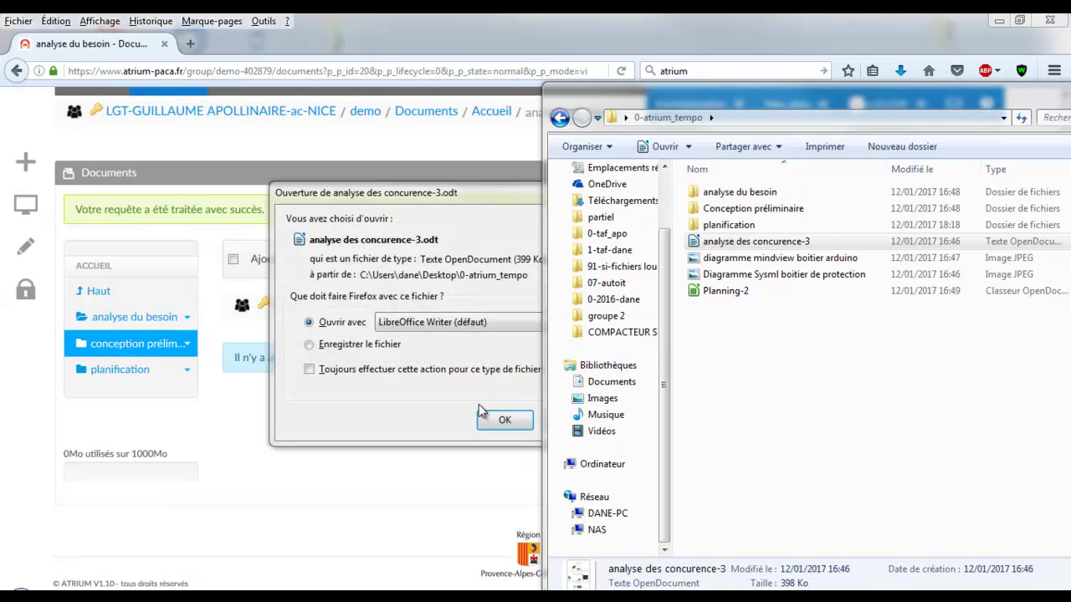
{"action": "left_click", "coordinate": [481, 391]}
{"action": "left_click", "coordinate": [566, 420]}
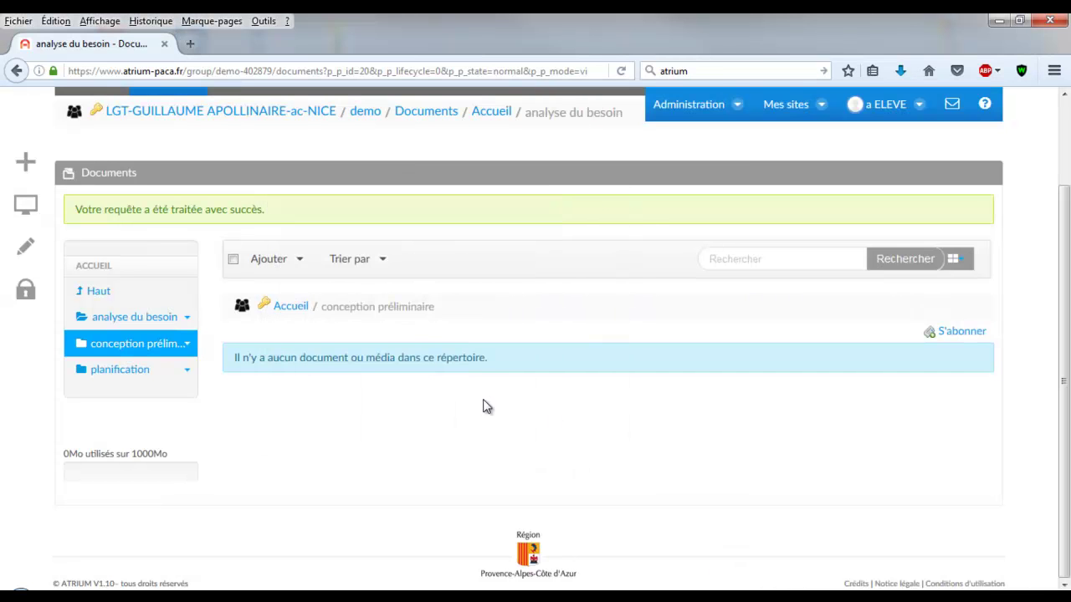
Start a new document in the "conception préliminaire" folder and choose the file "analyse des concurence-3" for it
{"action": "left_click", "coordinate": [299, 265]}
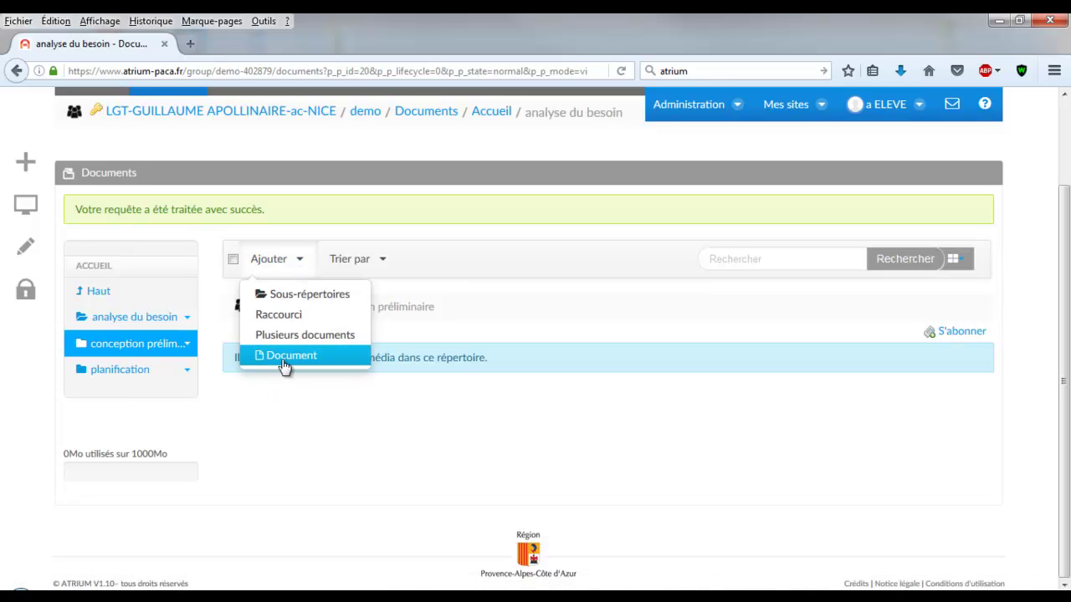
{"action": "left_click", "coordinate": [287, 358]}
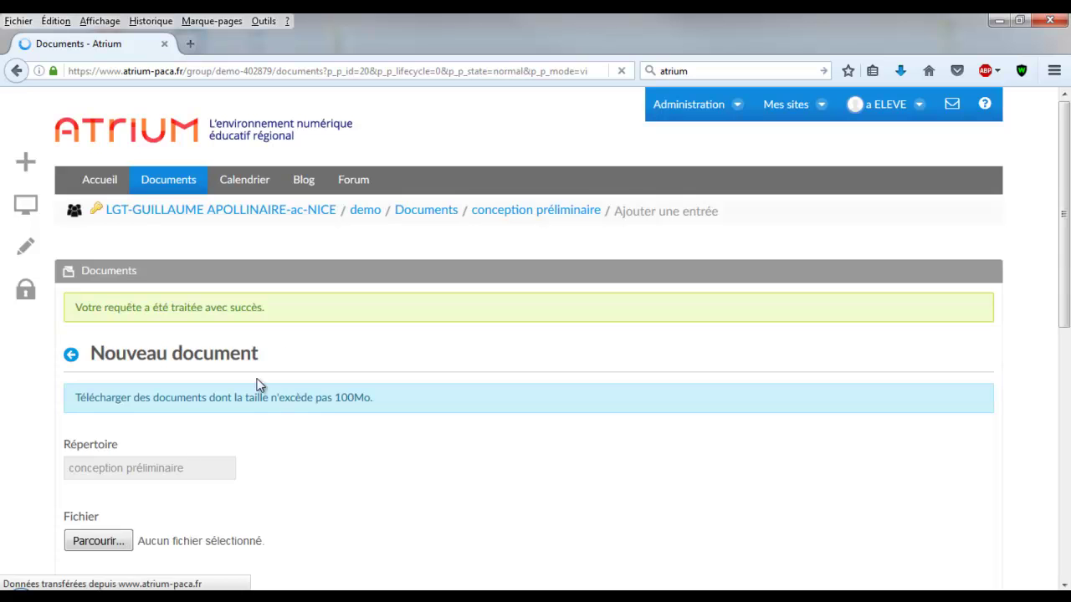
{"action": "scroll", "coordinate": [252, 380], "scroll_direction": "down", "scroll_amount": 4}
{"action": "left_click", "coordinate": [105, 361]}
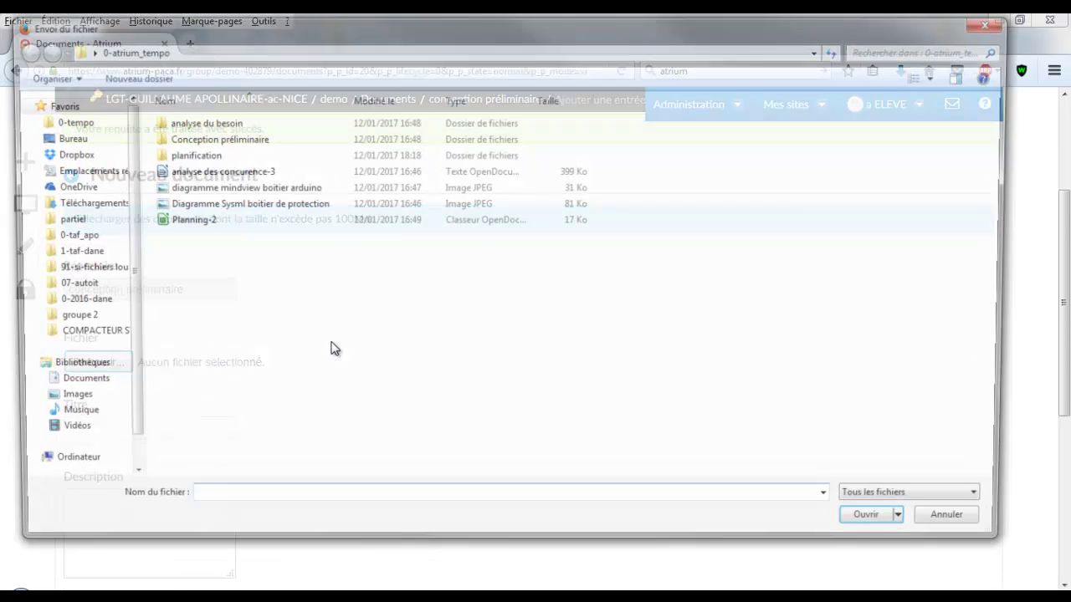
{"action": "left_click", "coordinate": [247, 173]}
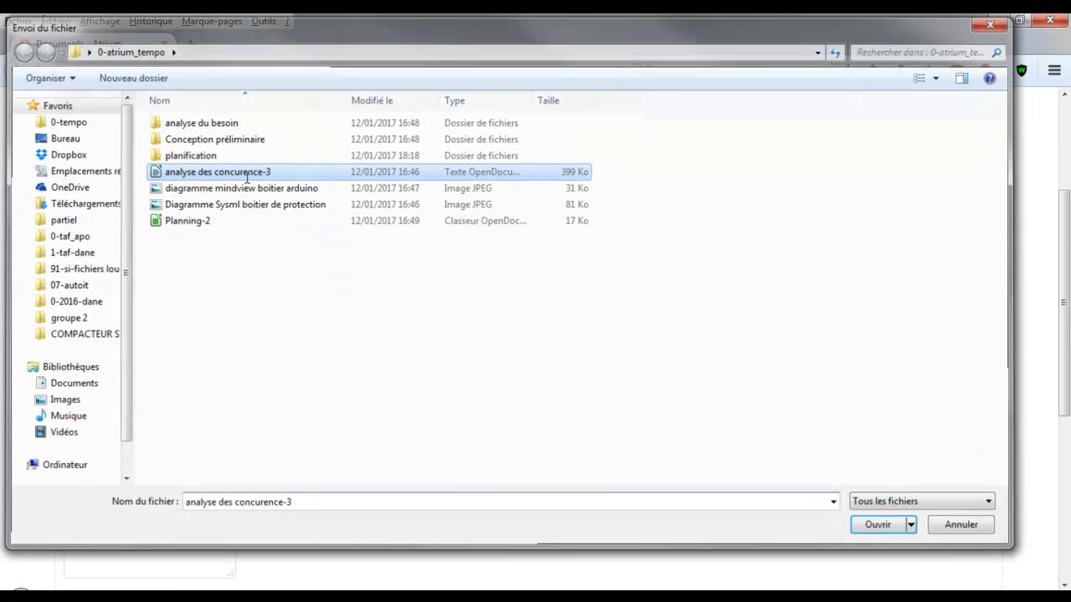
{"action": "double_click", "coordinate": [247, 172]}
Title the new document "analyse" and save it in the folder
{"action": "left_click", "coordinate": [147, 422]}
{"action": "type", "text": "a"}
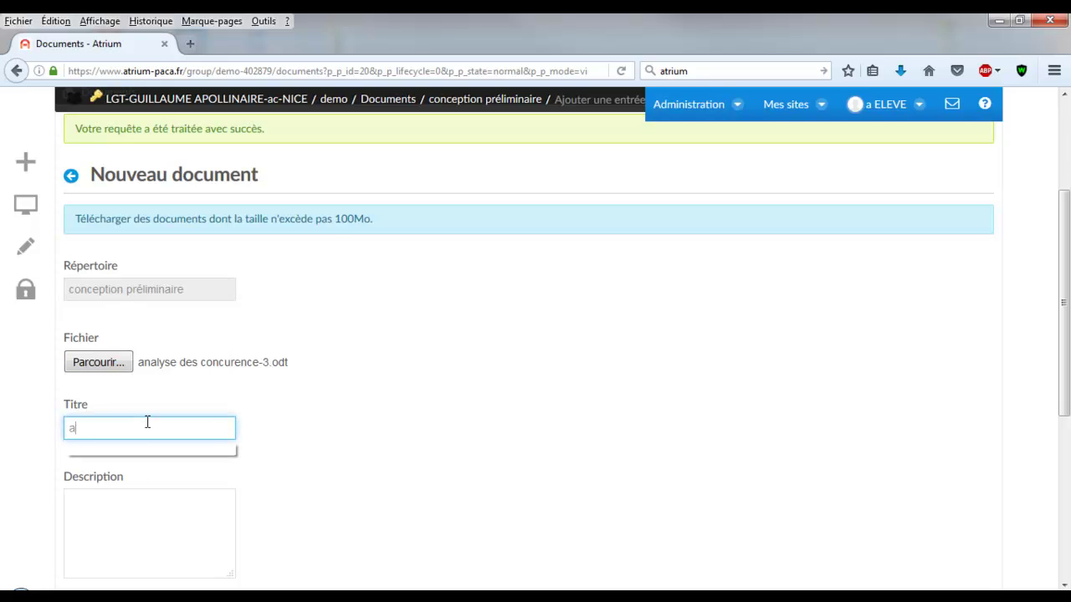
{"action": "type", "text": "nal"}
{"action": "left_click", "coordinate": [353, 423]}
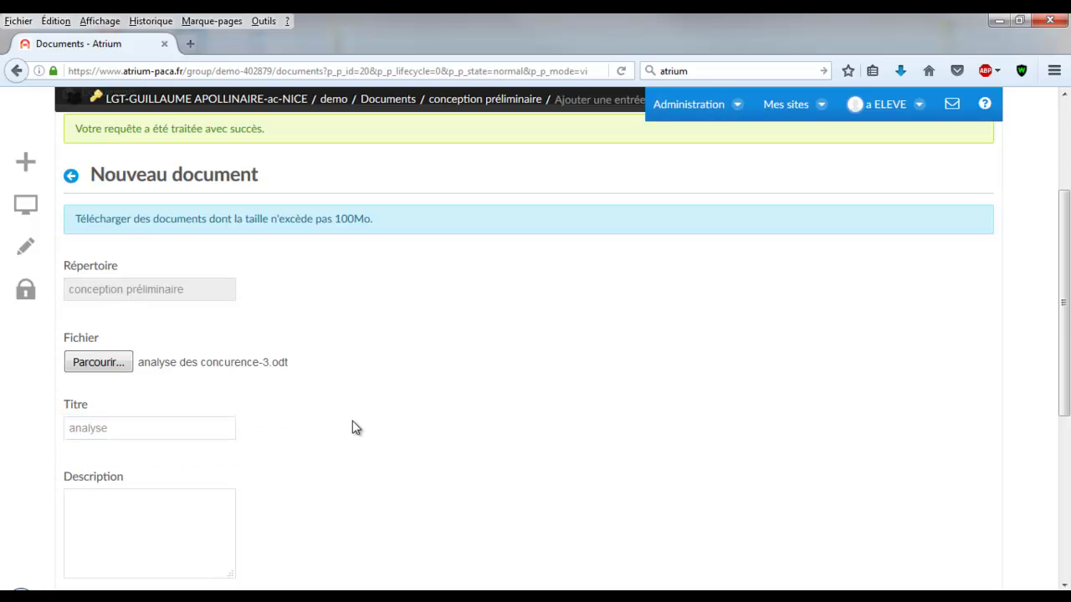
{"action": "scroll", "coordinate": [326, 397], "scroll_direction": "down", "scroll_amount": 3}
{"action": "left_click", "coordinate": [94, 513]}
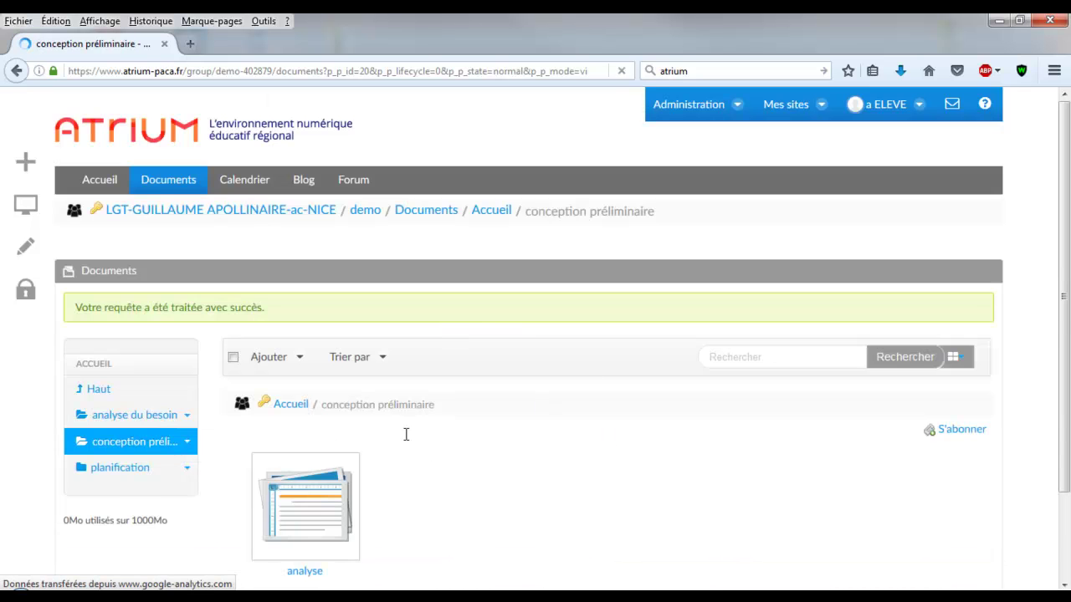
Sign out of the current student account and log in with the second student administrator's account
{"action": "scroll", "coordinate": [796, 282], "scroll_direction": "up", "scroll_amount": 2}
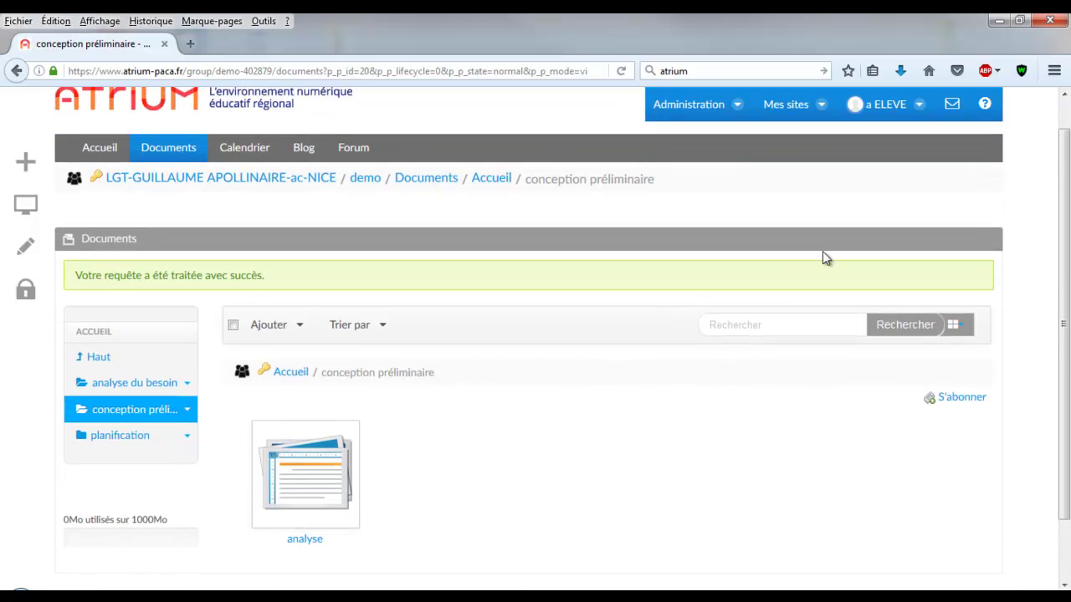
{"action": "left_click", "coordinate": [918, 107]}
{"action": "left_click", "coordinate": [892, 154]}
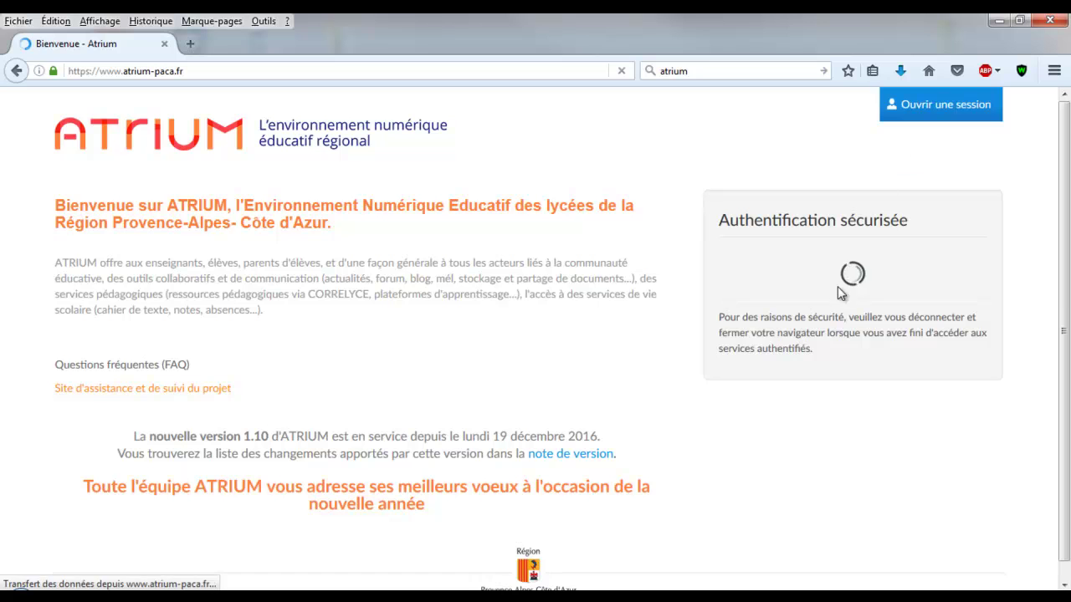
{"action": "left_click", "coordinate": [826, 287]}
{"action": "type", "text": "b"}
{"action": "left_click", "coordinate": [809, 303]}
{"action": "left_click", "coordinate": [759, 385]}
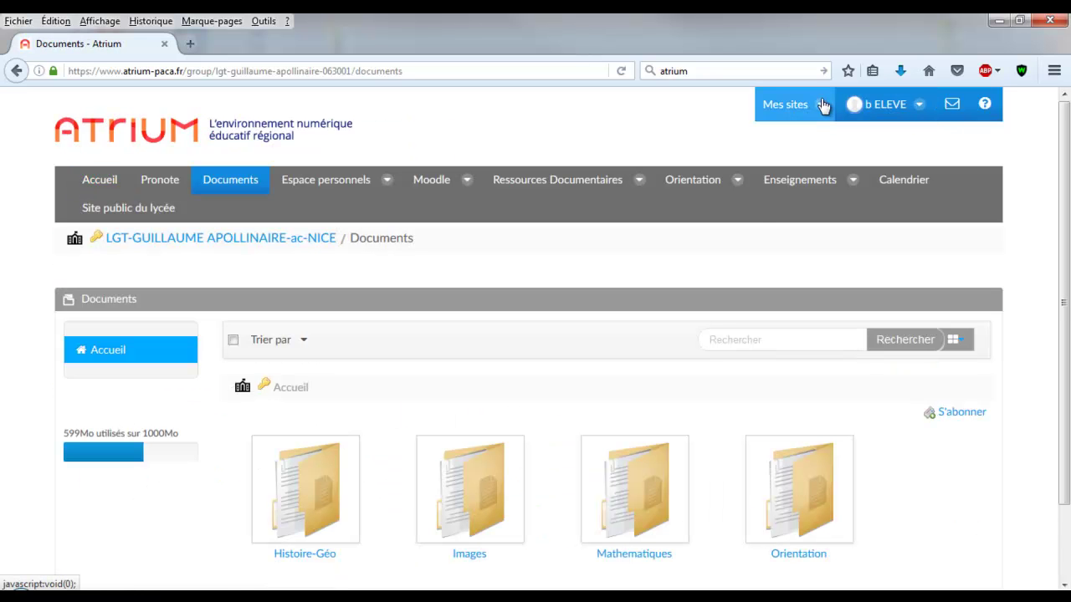
Open the demo collaborative site from the second student's sites and go to its Documents page
{"action": "left_click", "coordinate": [816, 105]}
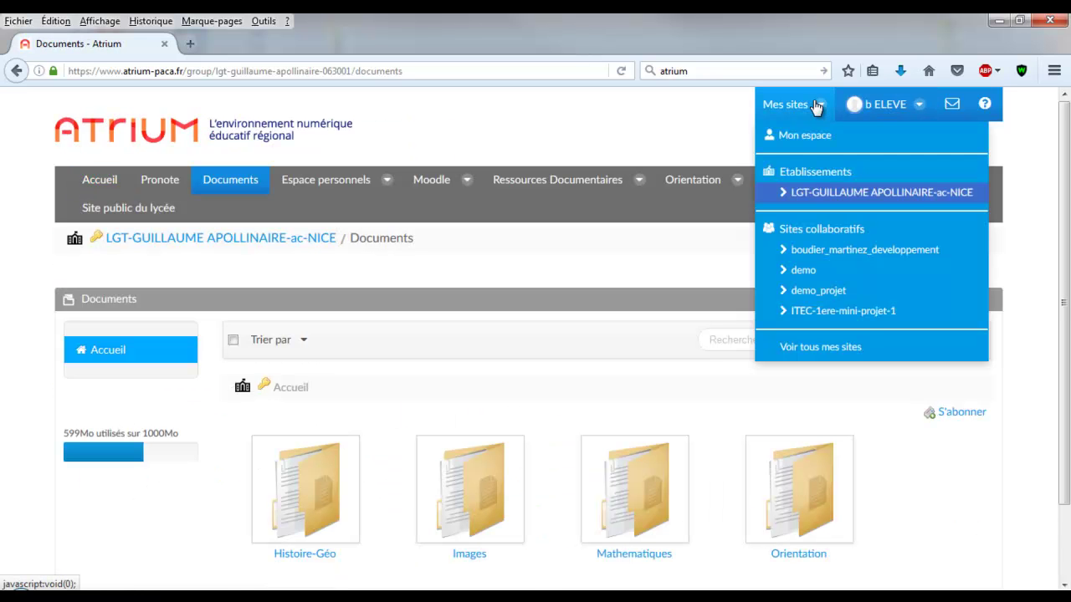
{"action": "left_click", "coordinate": [811, 273]}
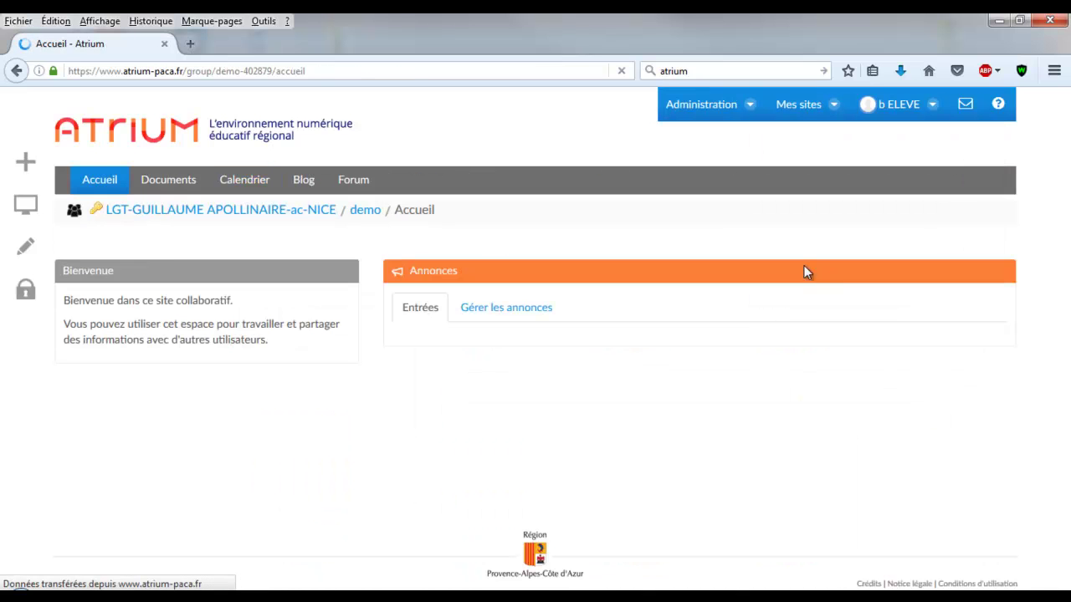
{"action": "left_click", "coordinate": [174, 184]}
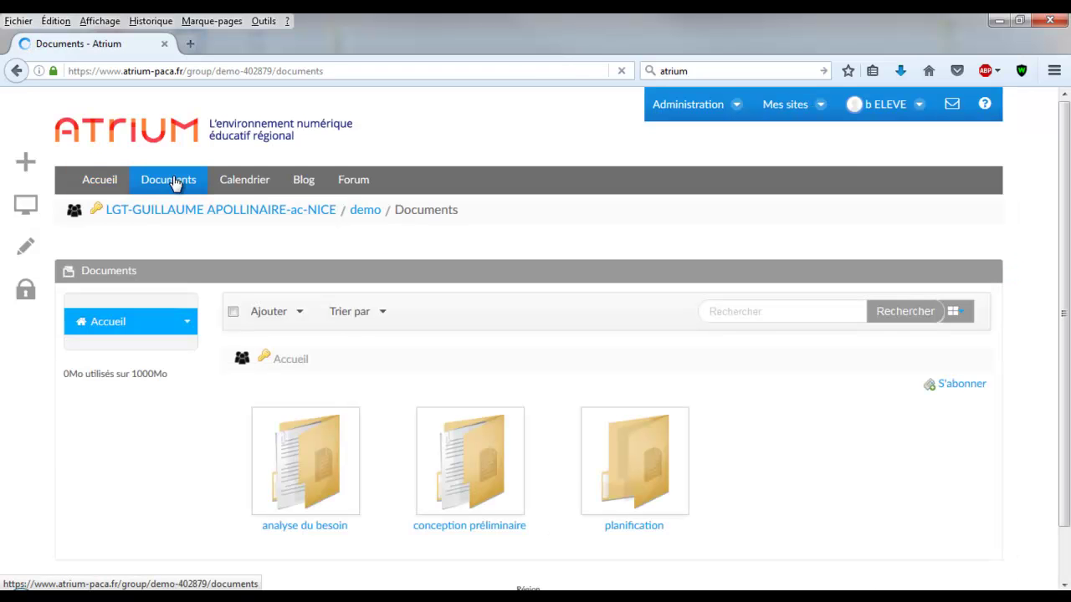
Open the "planification" folder and upload the spreadsheet "Planning-2" from the 0-atrium_tempo folder into it
{"action": "left_click", "coordinate": [609, 467]}
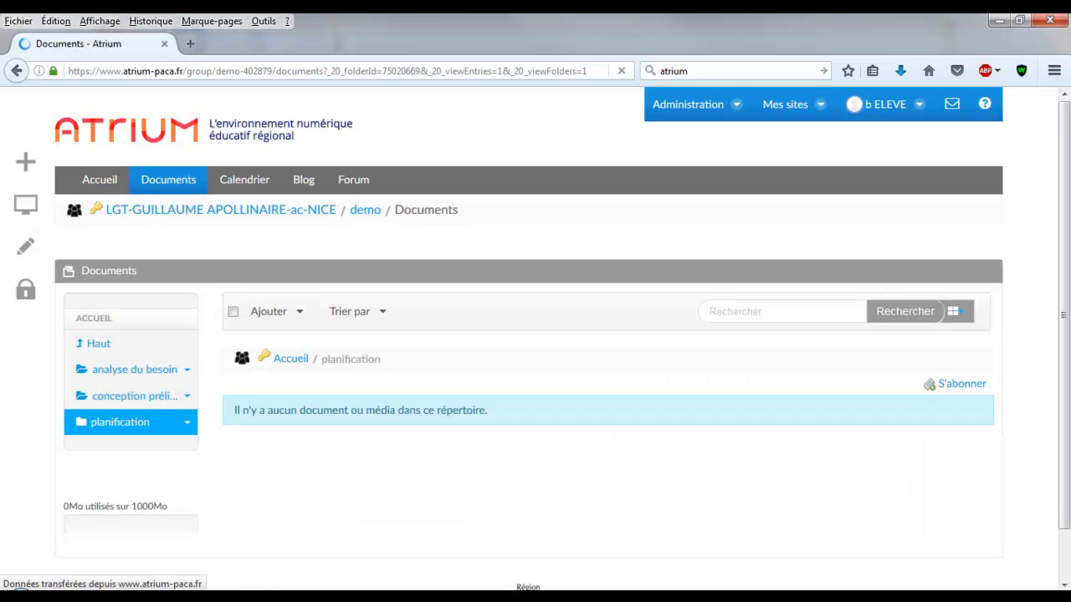
{"action": "key", "text": "alt+Tab"}
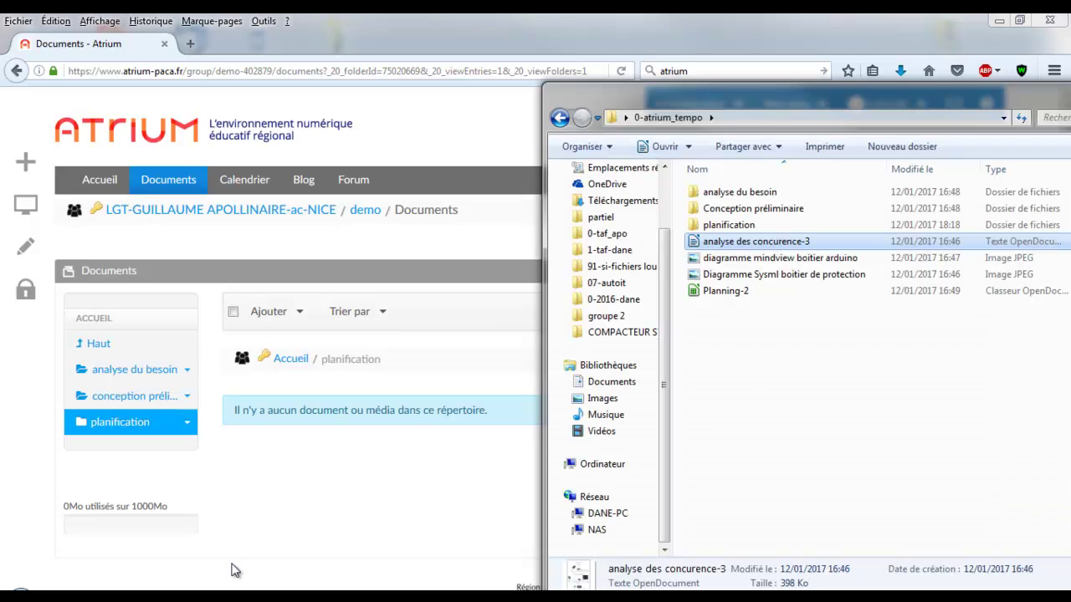
{"action": "left_click_drag", "start_coordinate": [722, 293], "coordinate": [350, 389]}
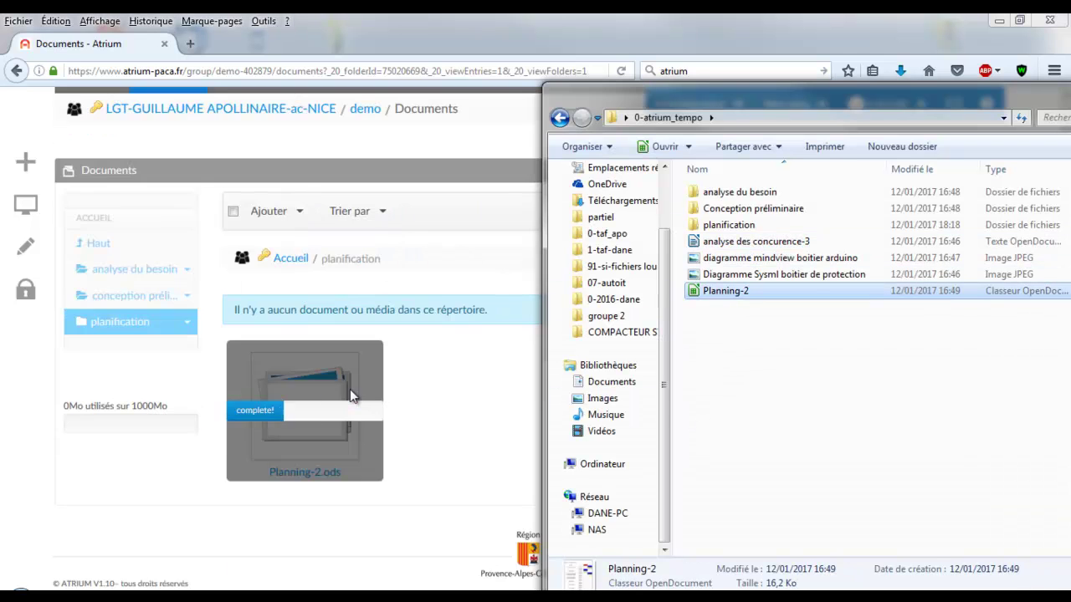
{"action": "scroll", "coordinate": [433, 385], "scroll_direction": "down", "scroll_amount": 1}
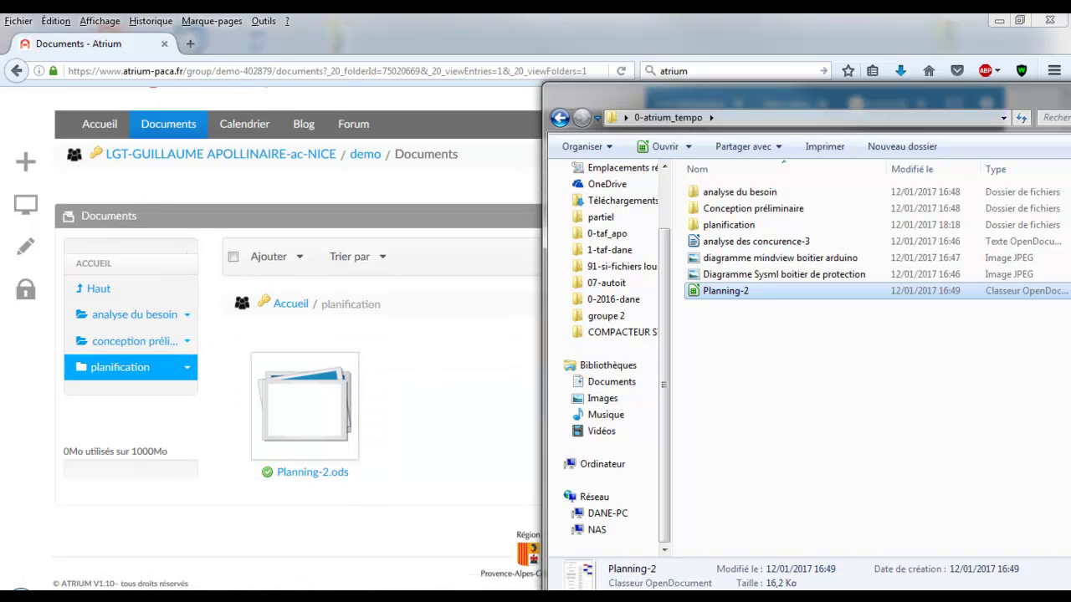
{"action": "left_click", "coordinate": [339, 342]}
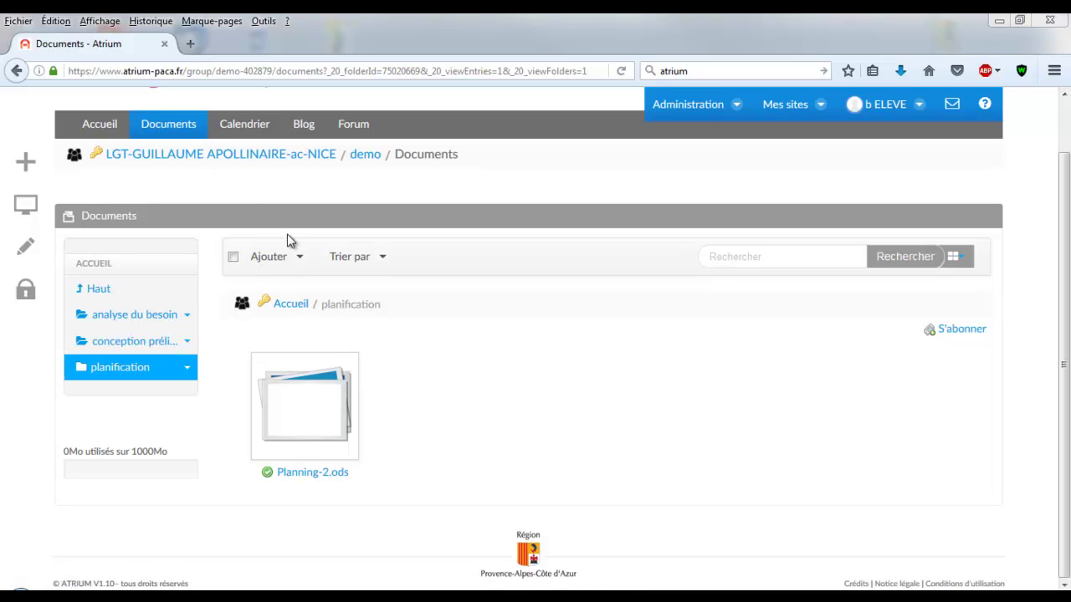
View the Sysml diagram stored in the "analyse du besoin" folder and return to the site's documents
{"action": "left_click", "coordinate": [287, 305]}
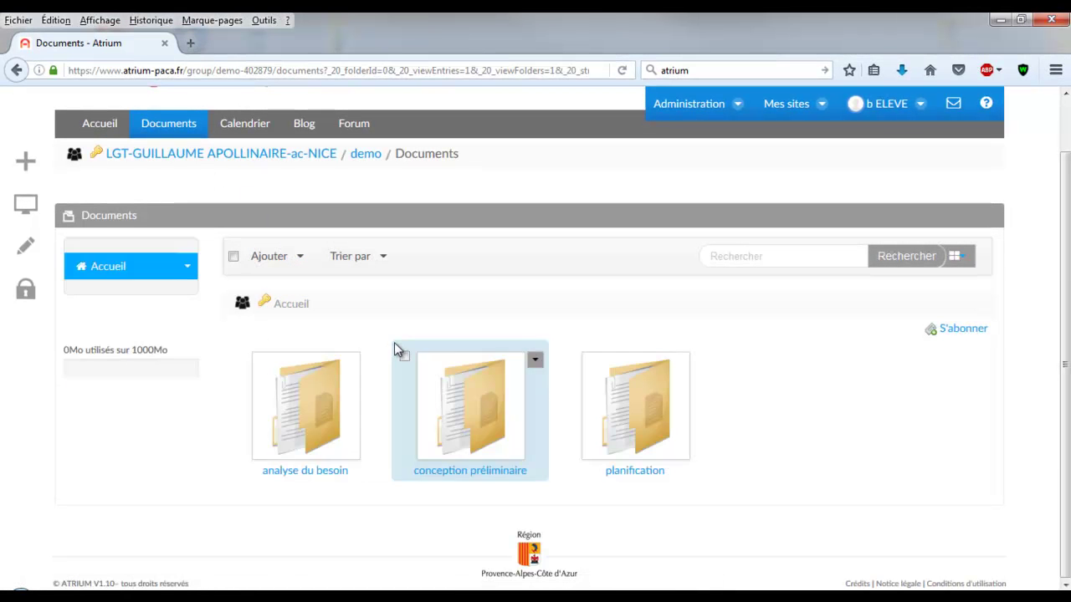
{"action": "left_click", "coordinate": [314, 412]}
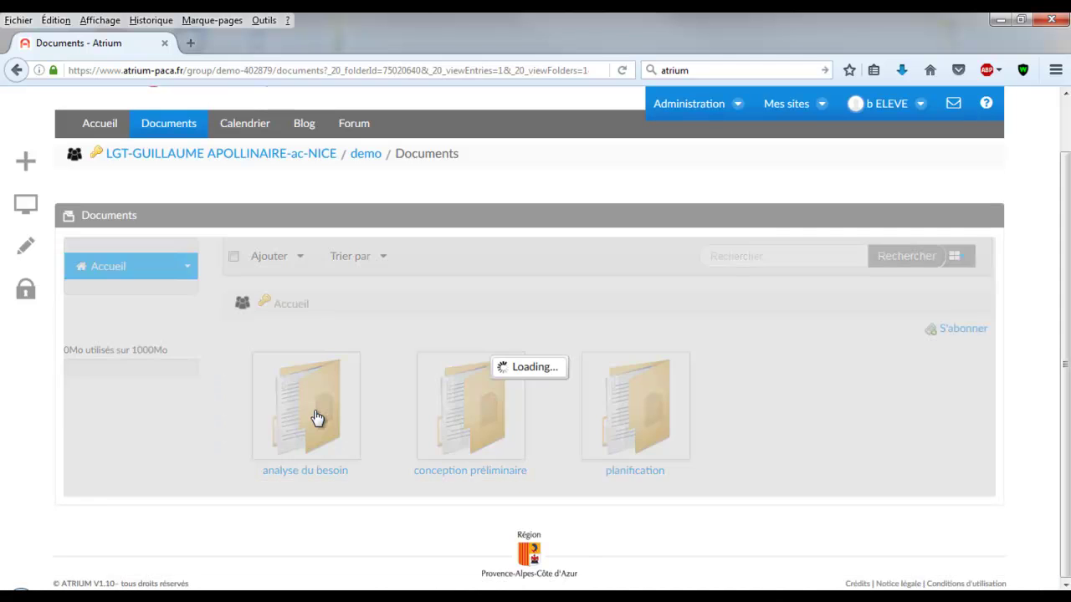
{"action": "left_click", "coordinate": [463, 402]}
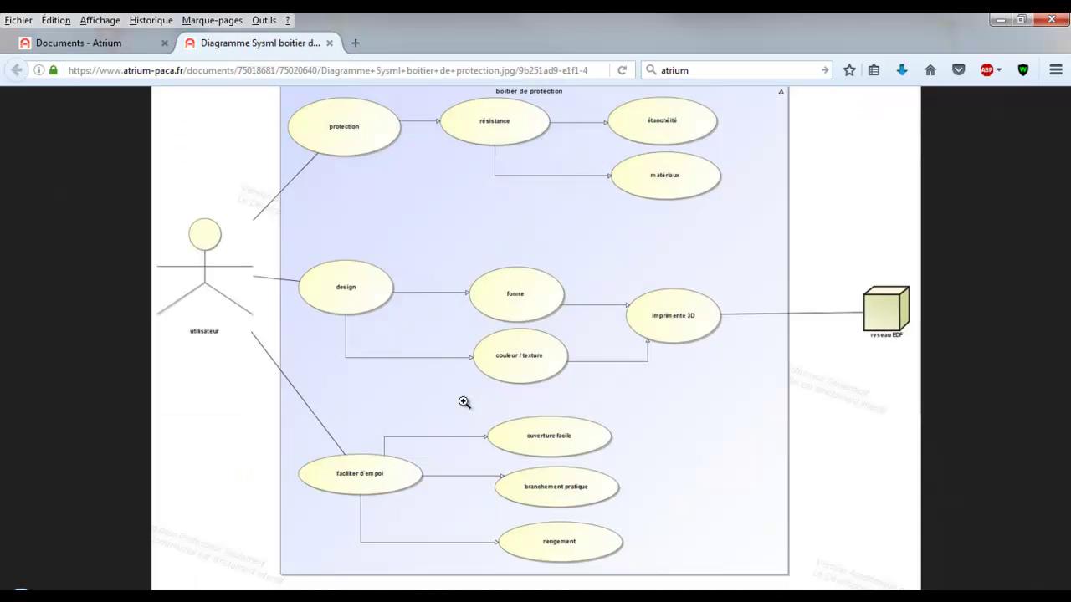
{"action": "left_click", "coordinate": [75, 46]}
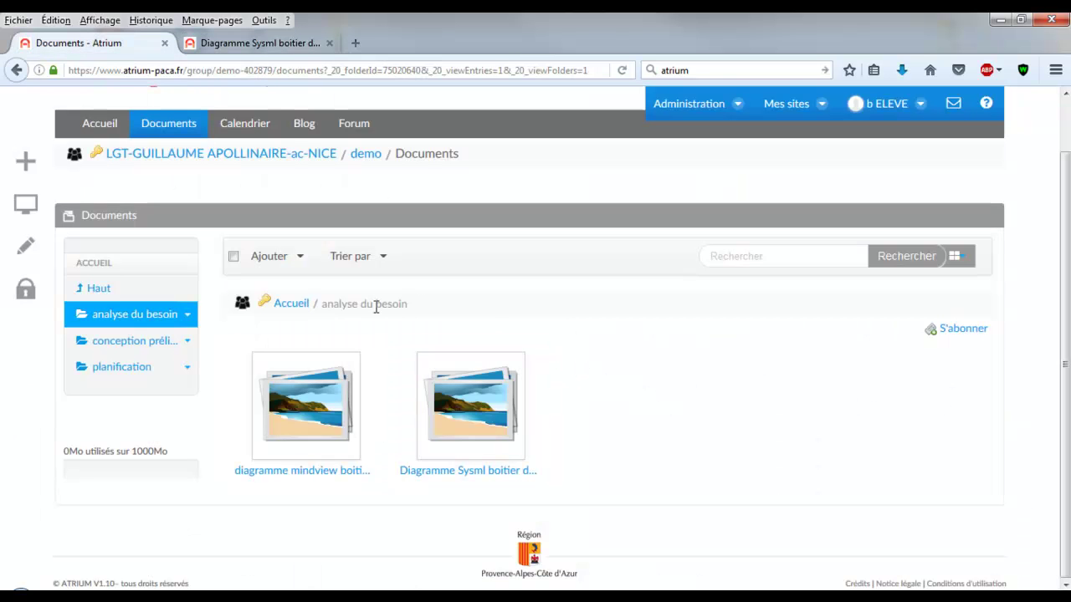
Start a blog entry titled "notre travail" containing "12/12 : plannification" with its author in parentheses and the line "liens vers le planning"
{"action": "left_click", "coordinate": [304, 124]}
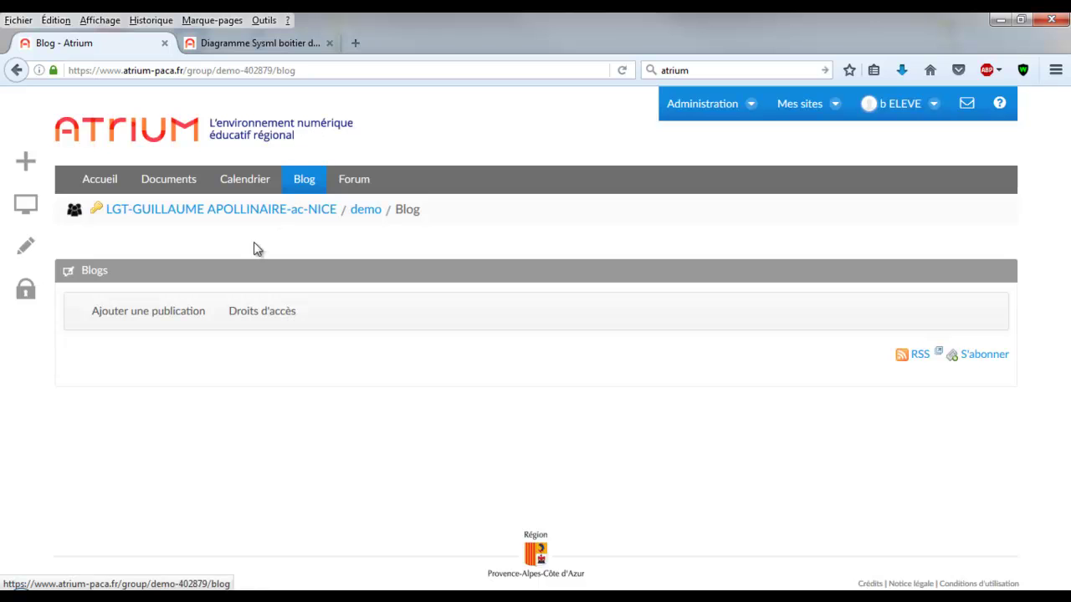
{"action": "left_click", "coordinate": [183, 318]}
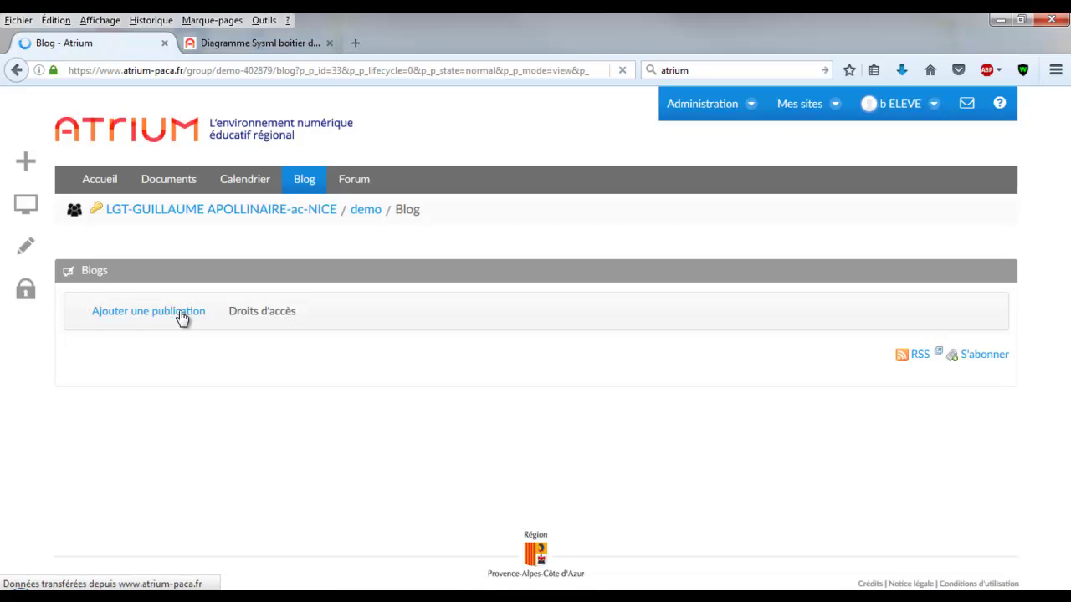
{"action": "left_click", "coordinate": [156, 371]}
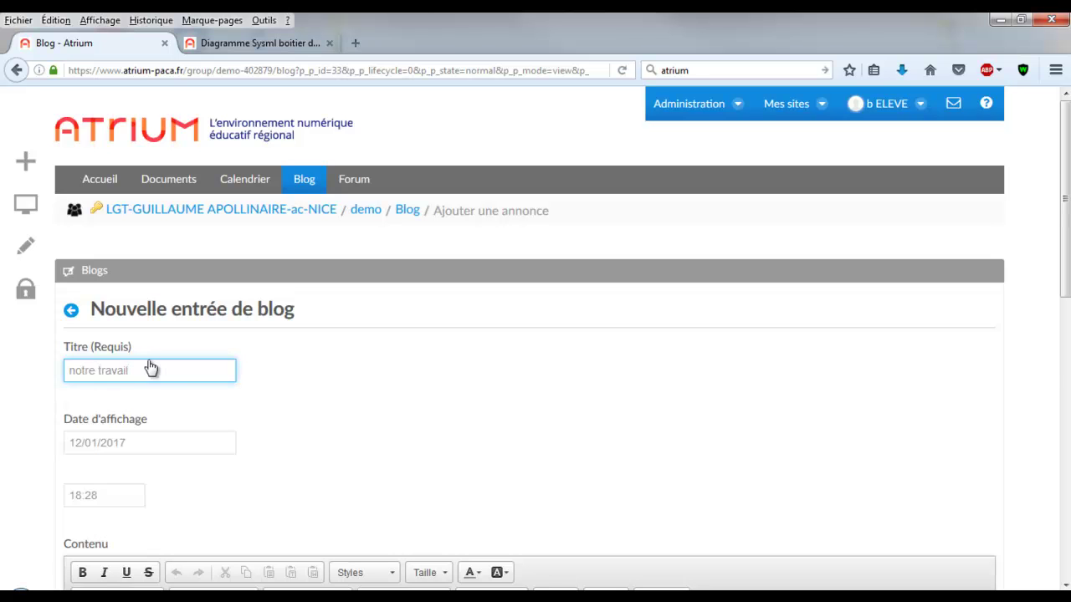
{"action": "left_click", "coordinate": [286, 389]}
{"action": "scroll", "coordinate": [289, 392], "scroll_direction": "down", "scroll_amount": 3}
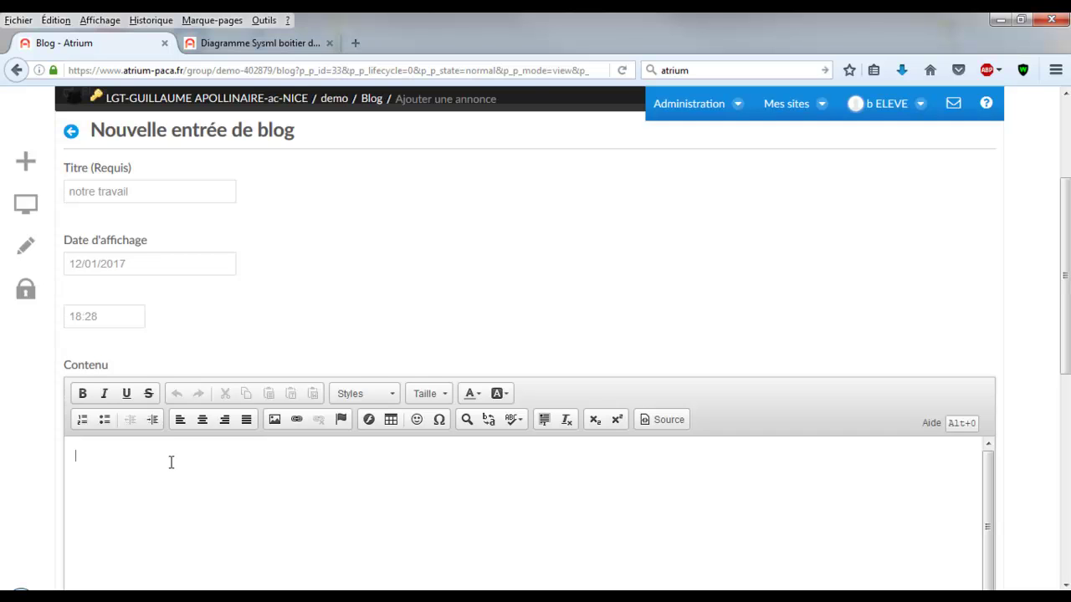
{"action": "type", "text": "12/"}
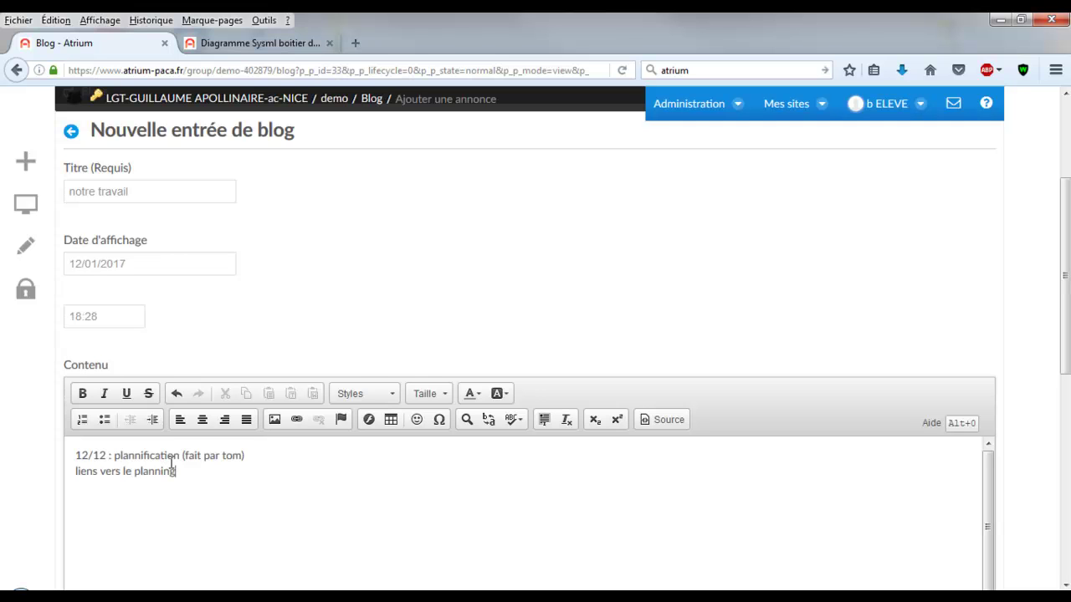
Link the text "liens vers le planning" to the planning file in the demo site's "planification" folder on the server
{"action": "left_click_drag", "start_coordinate": [177, 472], "coordinate": [53, 471]}
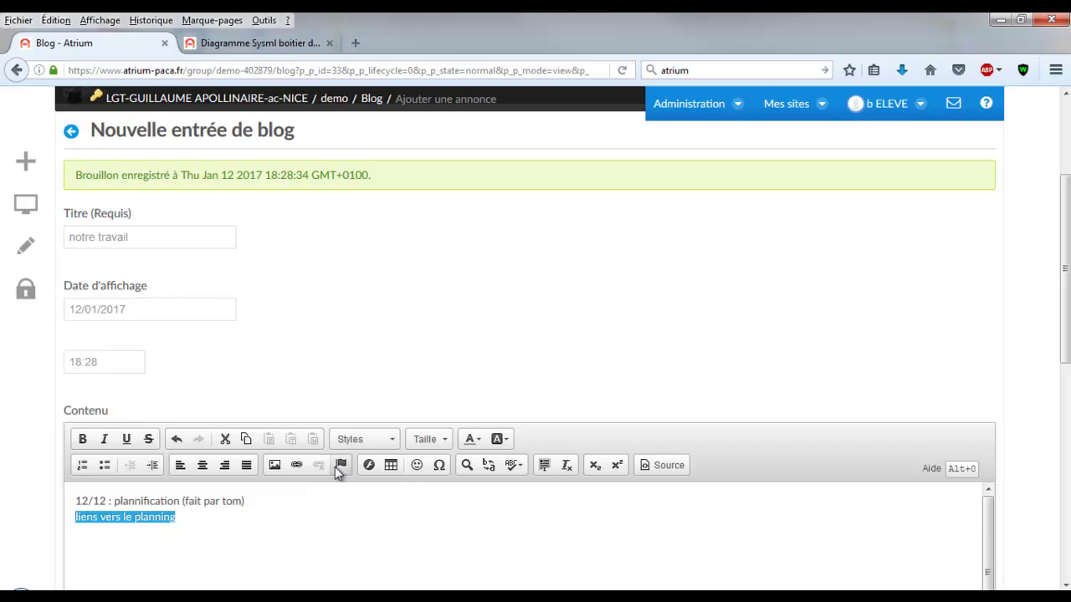
{"action": "left_click", "coordinate": [298, 465]}
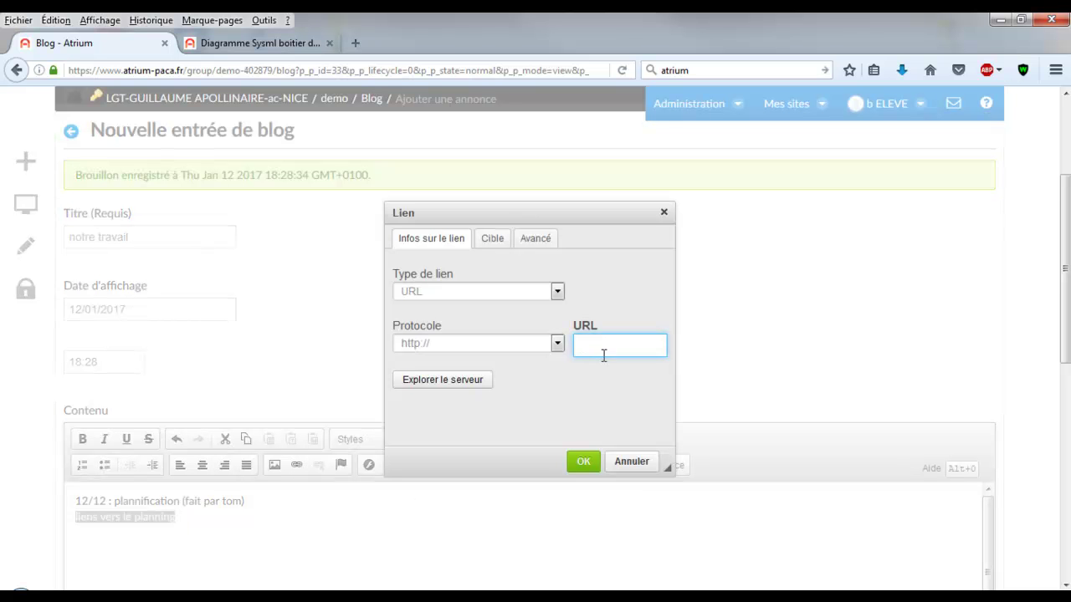
{"action": "left_click", "coordinate": [460, 386]}
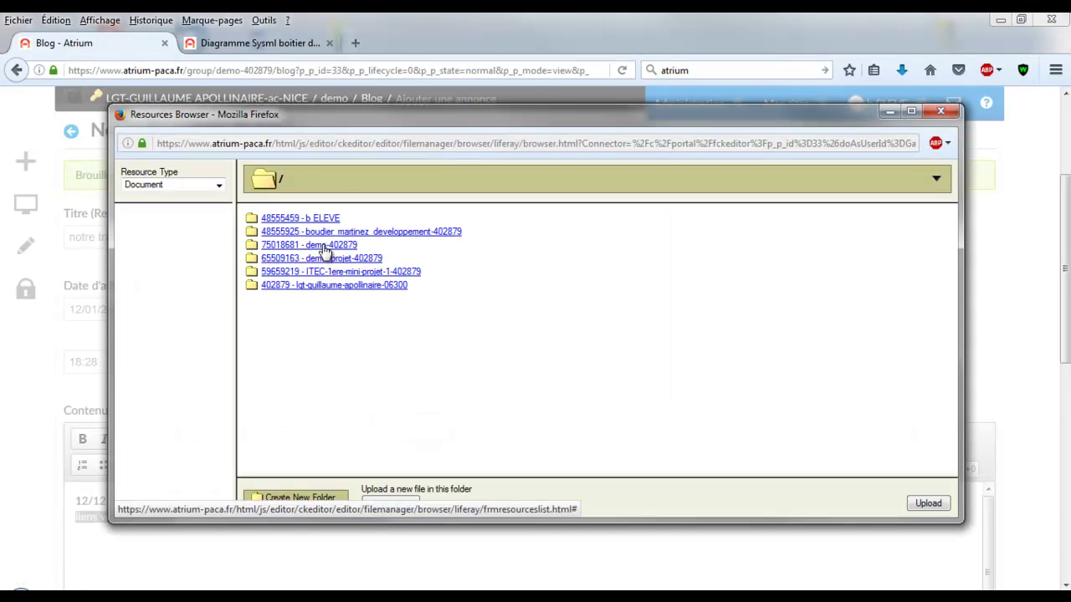
{"action": "double_click", "coordinate": [323, 247]}
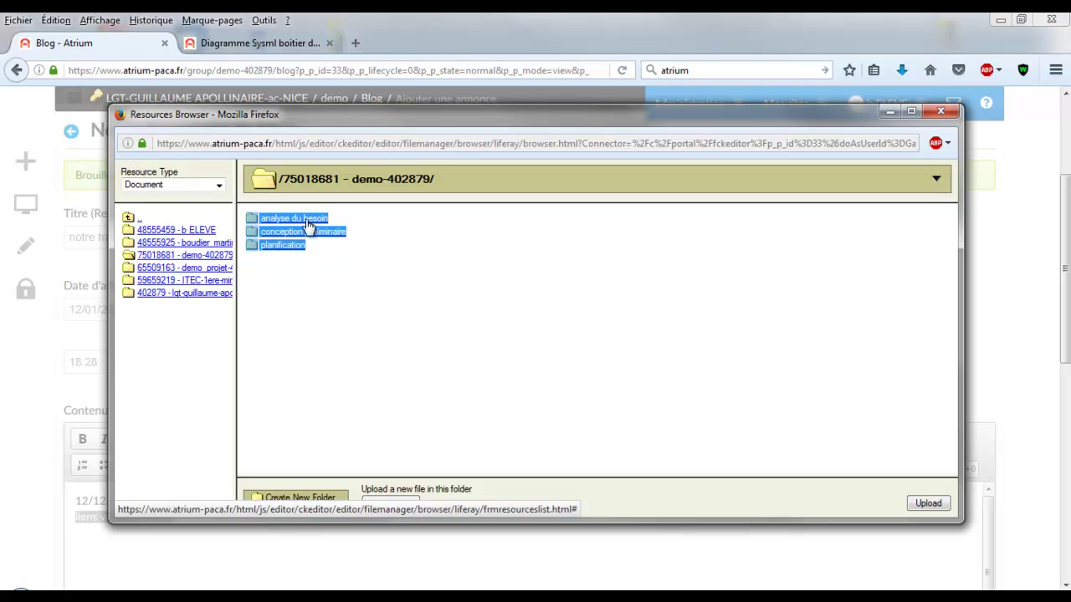
{"action": "left_click", "coordinate": [299, 246]}
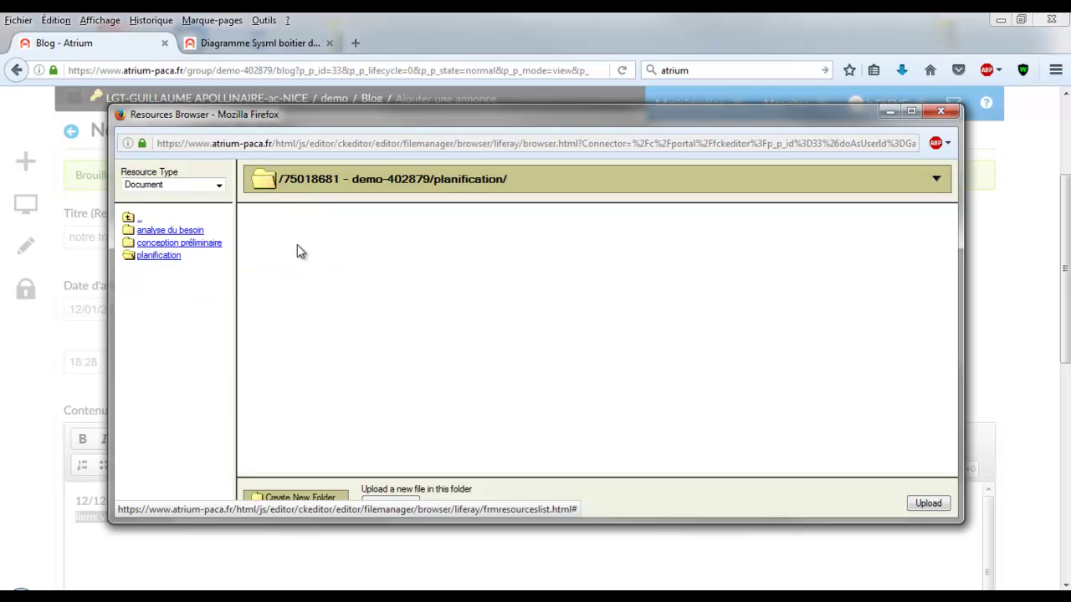
{"action": "left_click", "coordinate": [295, 221]}
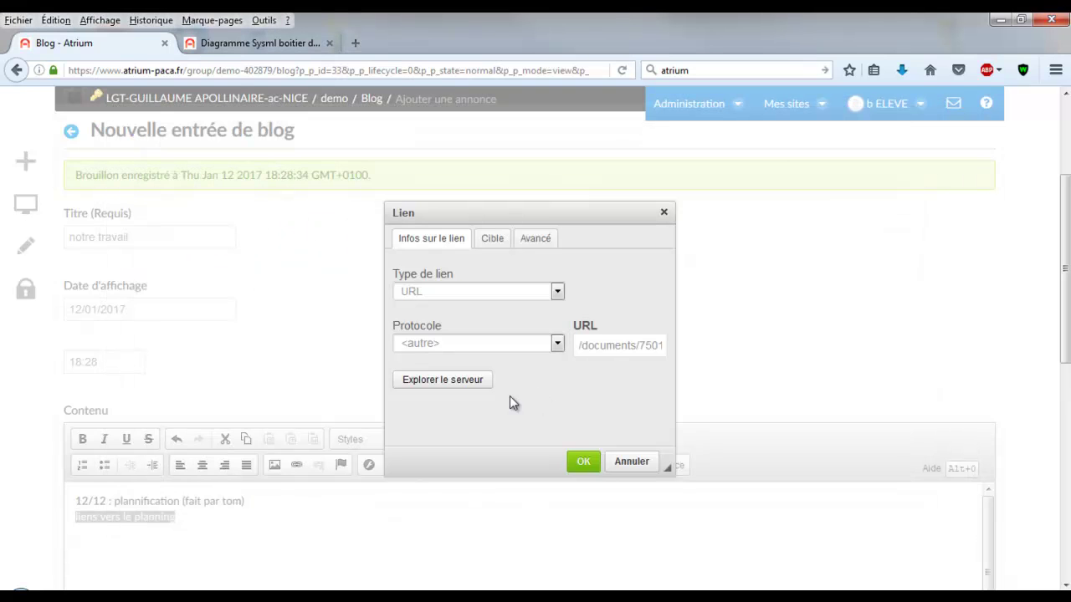
Set the planning link's target to "Nouvelle fenêtre (_blank)" and insert the link
{"action": "left_click", "coordinate": [558, 344]}
{"action": "left_click", "coordinate": [557, 344]}
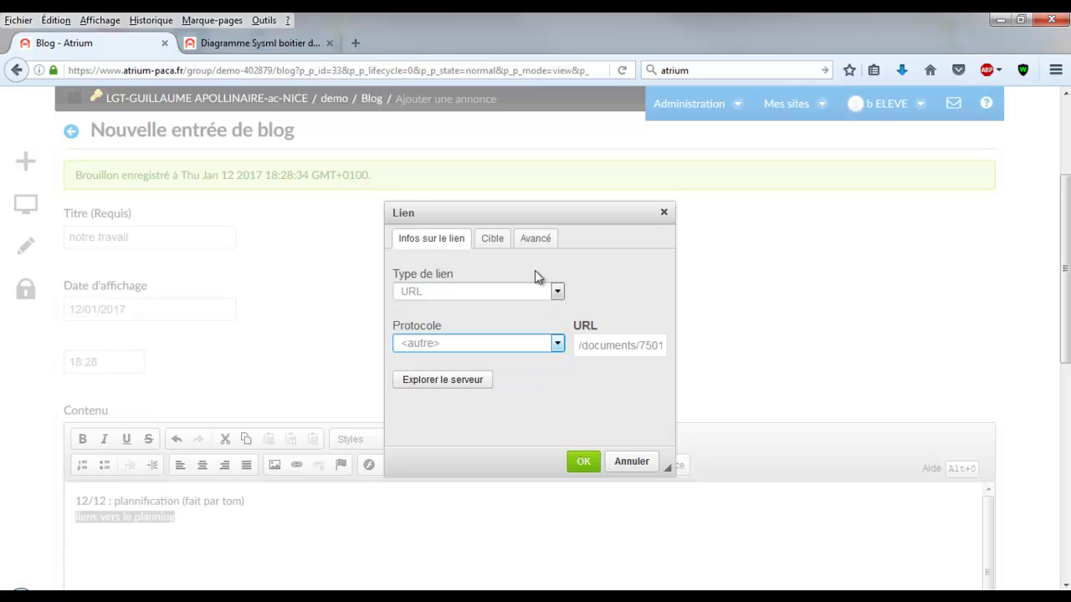
{"action": "left_click", "coordinate": [503, 241]}
{"action": "left_click", "coordinate": [515, 293]}
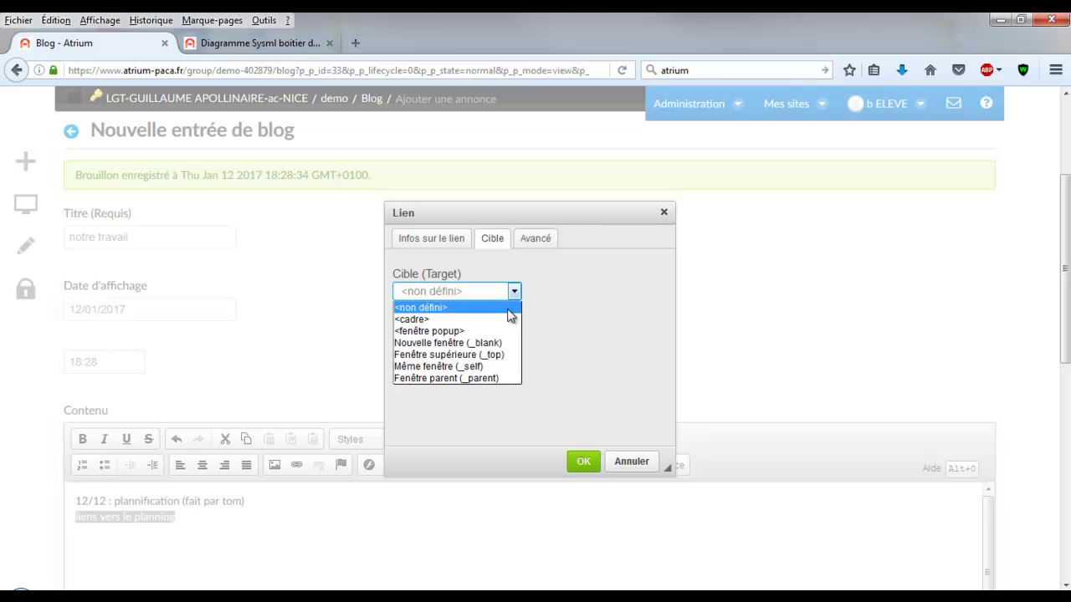
{"action": "left_click", "coordinate": [507, 343]}
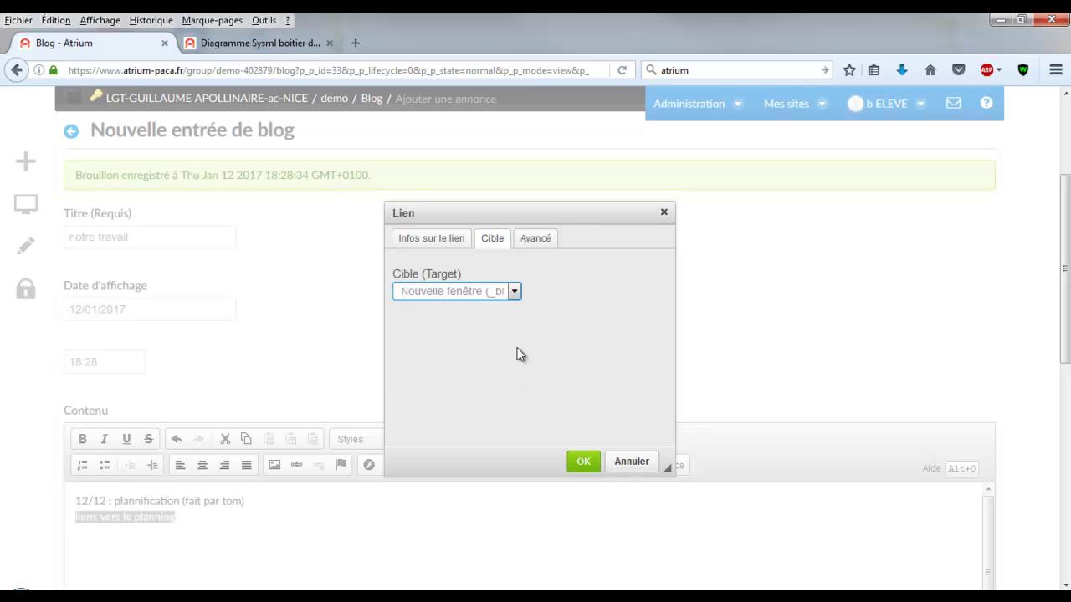
{"action": "left_click", "coordinate": [583, 464]}
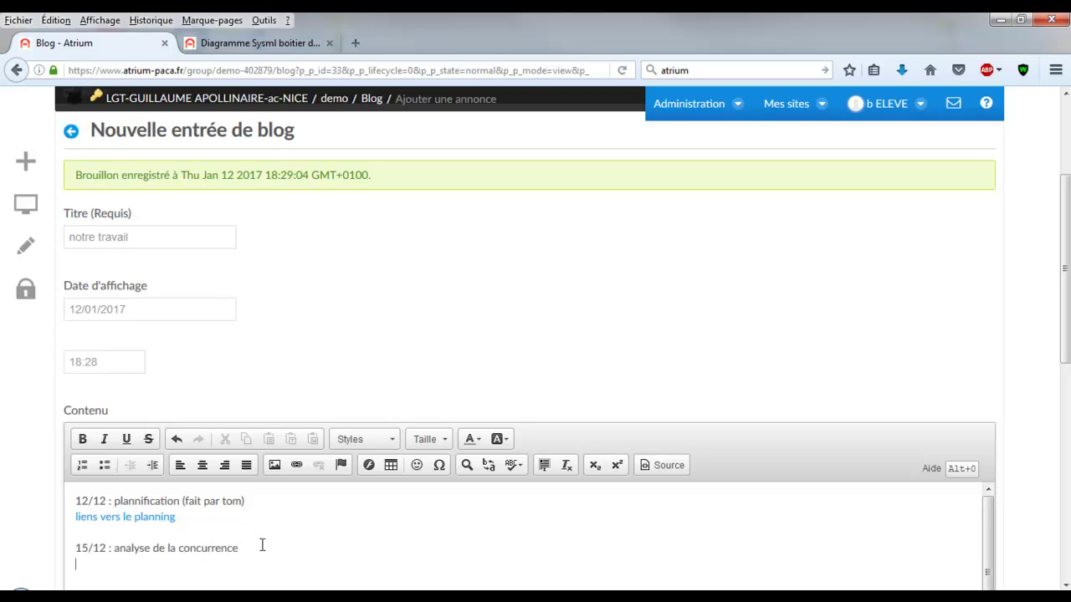
Add "15/12 : analyse de la concurrence" below the planning link, followed by "document 1 :" with its author's name in parentheses
{"action": "type", "text": "cument 1 : fait par Jacques"}
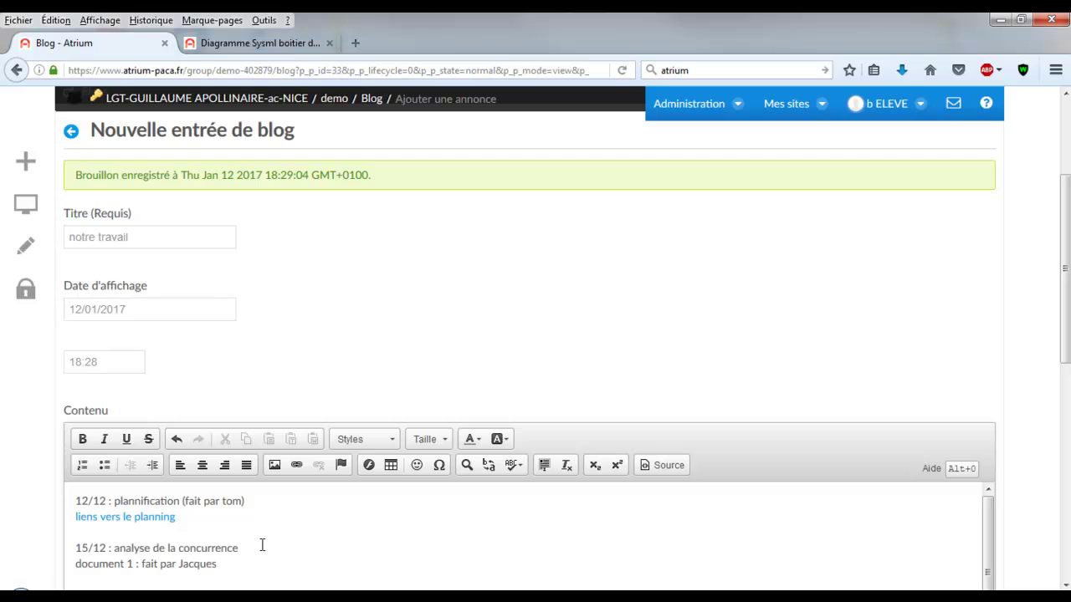
{"action": "type", "text": "("}
{"action": "type", "text": ")"}
Link the text "document 1 :" to the file "analyse.odt" in the demo site's "conception préliminaire" folder
{"action": "left_click_drag", "start_coordinate": [139, 564], "coordinate": [74, 564]}
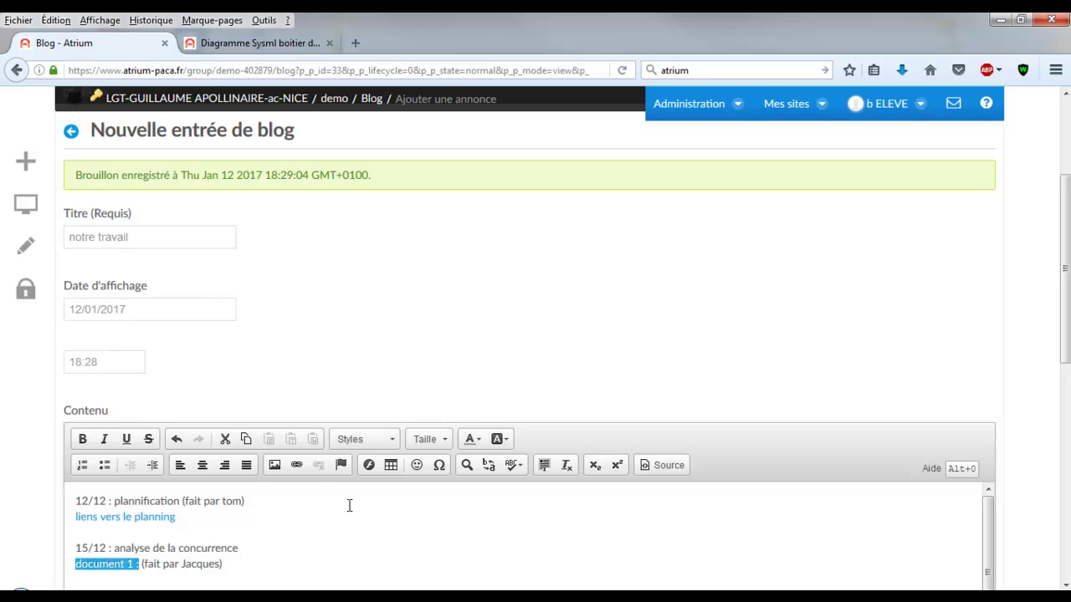
{"action": "left_click", "coordinate": [298, 464]}
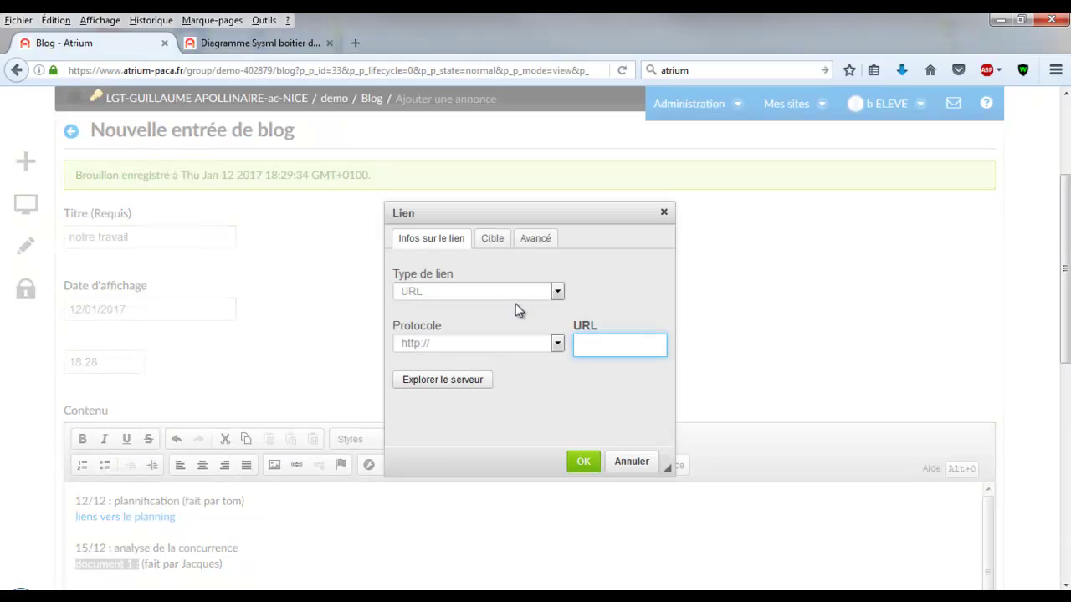
{"action": "left_click", "coordinate": [463, 383]}
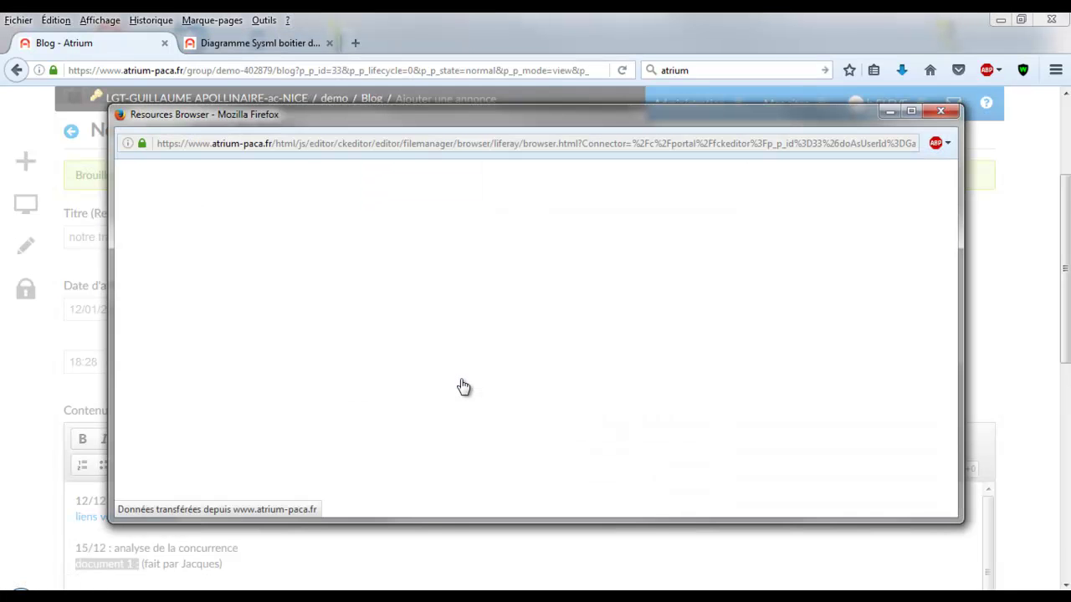
{"action": "double_click", "coordinate": [335, 244]}
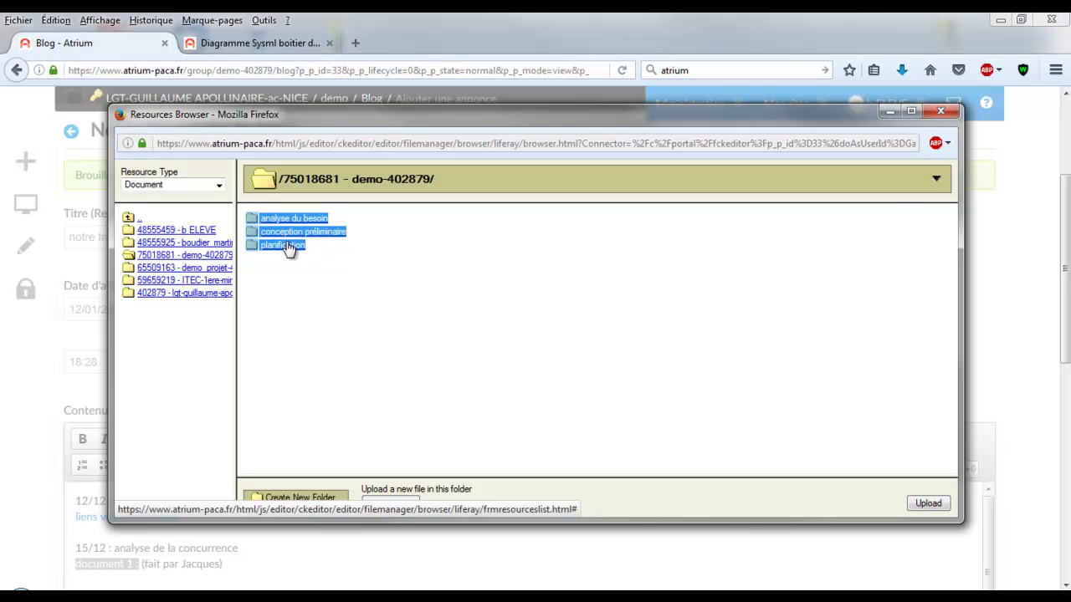
{"action": "left_click", "coordinate": [292, 235]}
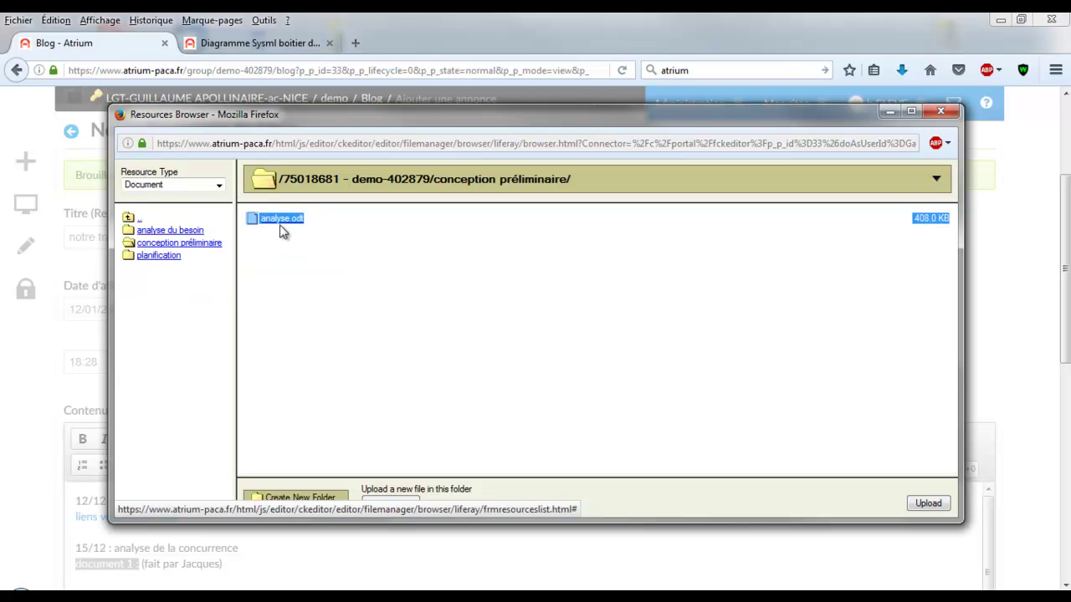
{"action": "left_click", "coordinate": [280, 219]}
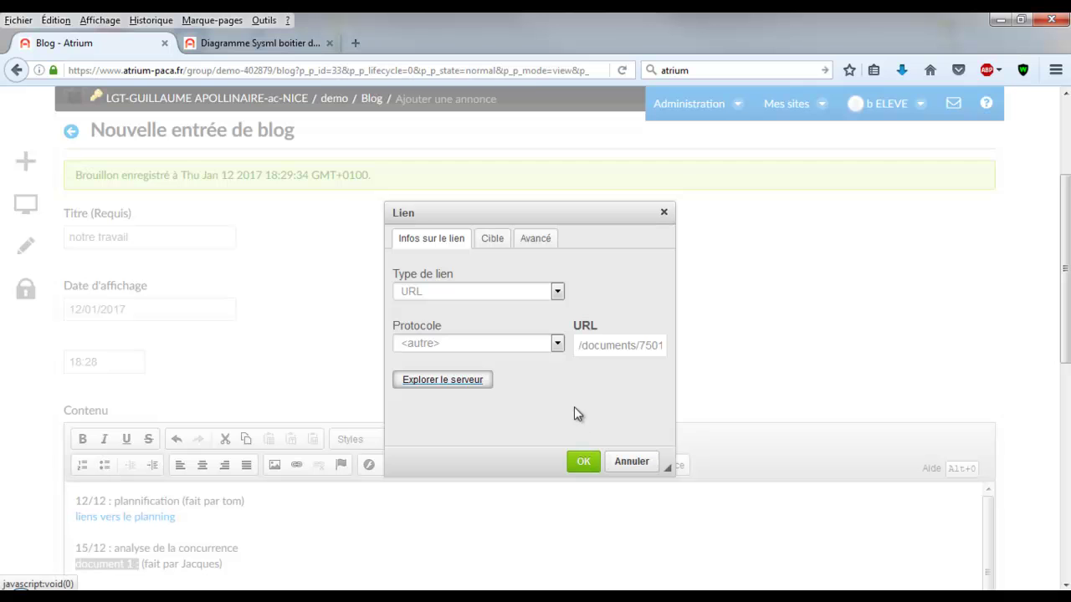
Make the "document 1" link open in "Nouvelle fenêtre (_blank)" and insert it into the entry
{"action": "left_click", "coordinate": [494, 241]}
{"action": "left_click", "coordinate": [503, 291]}
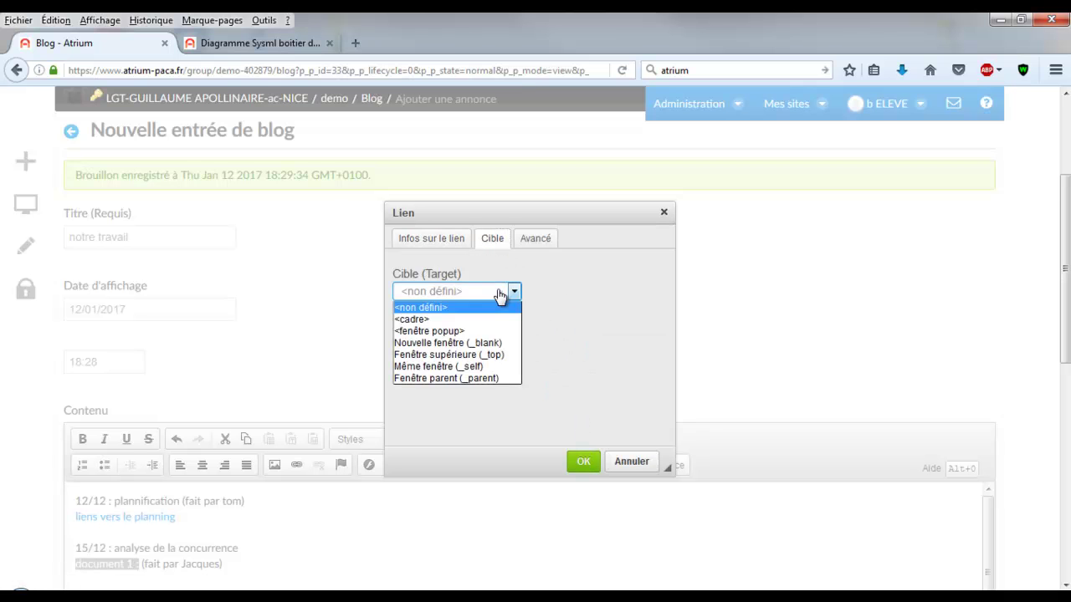
{"action": "left_click", "coordinate": [483, 341]}
{"action": "left_click", "coordinate": [589, 465]}
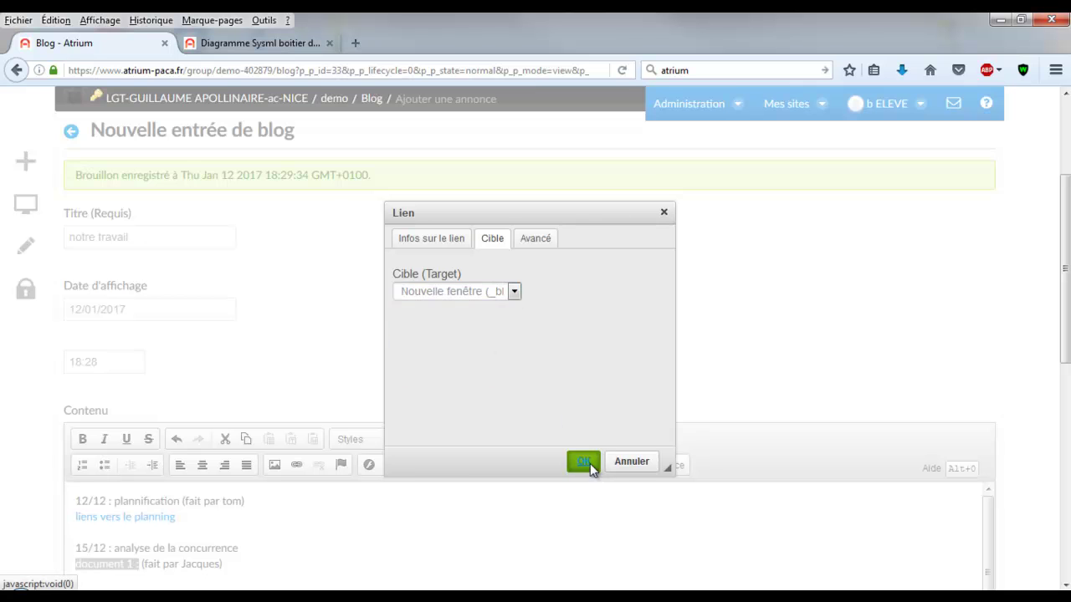
Publish the "notre travail" blog entry for the site members and review the published post
{"action": "scroll", "coordinate": [528, 383], "scroll_direction": "down", "scroll_amount": 10}
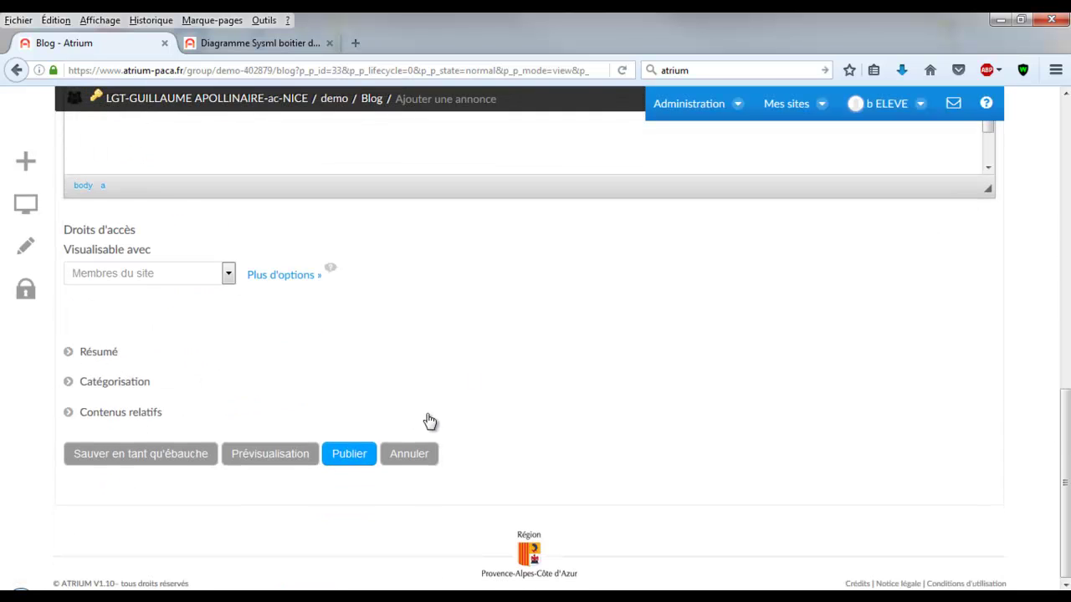
{"action": "left_click", "coordinate": [349, 456]}
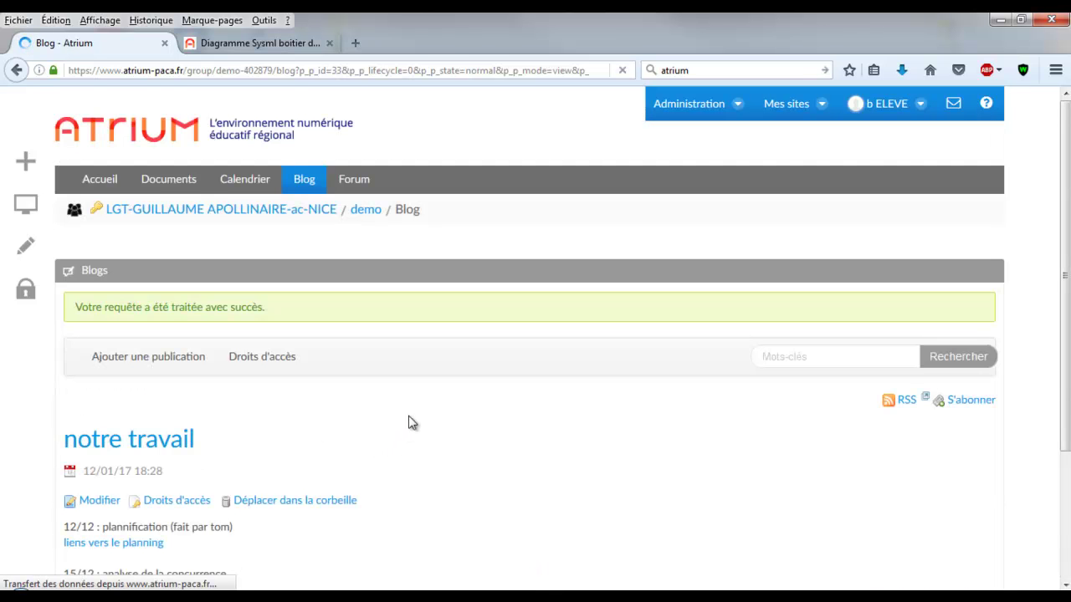
{"action": "scroll", "coordinate": [404, 428], "scroll_direction": "down", "scroll_amount": 4}
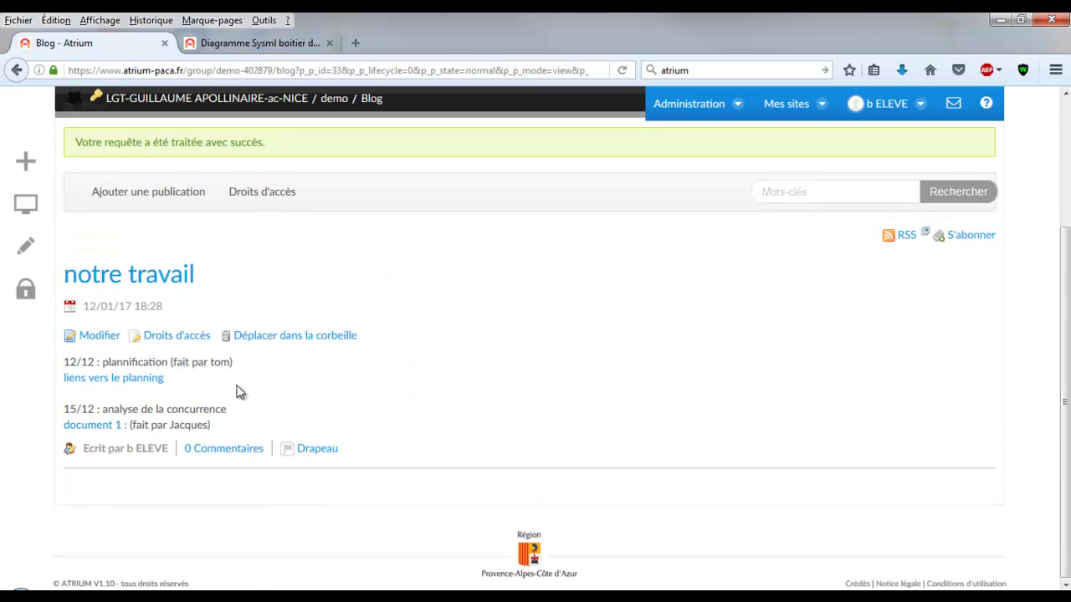
{"action": "scroll", "coordinate": [234, 391], "scroll_direction": "up", "scroll_amount": 4}
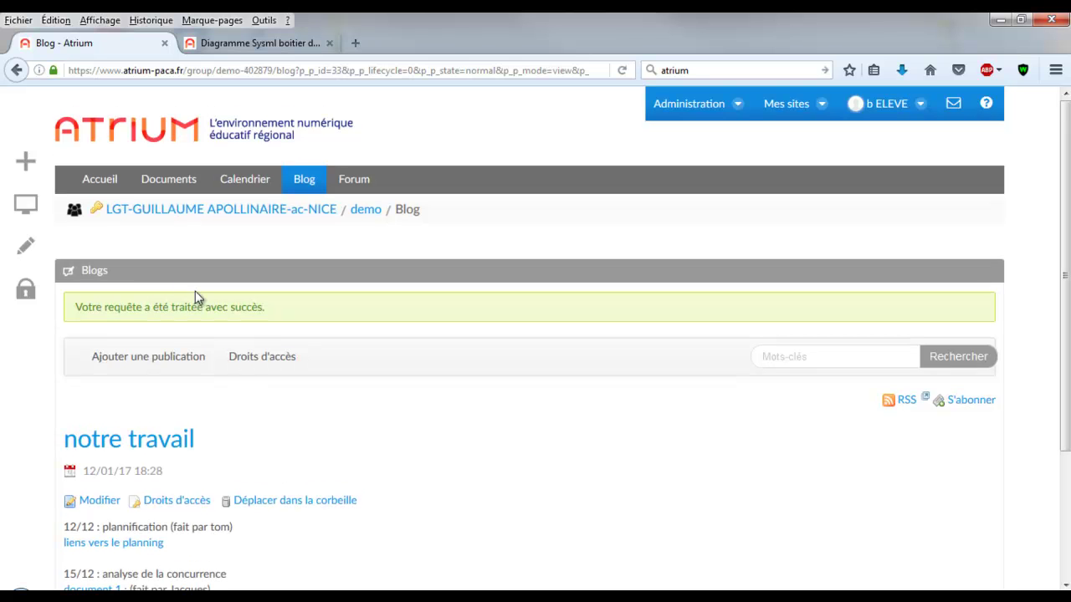
Change the demo site's Accueil page layout to "1 Colonne" and save it
{"action": "left_click", "coordinate": [99, 179]}
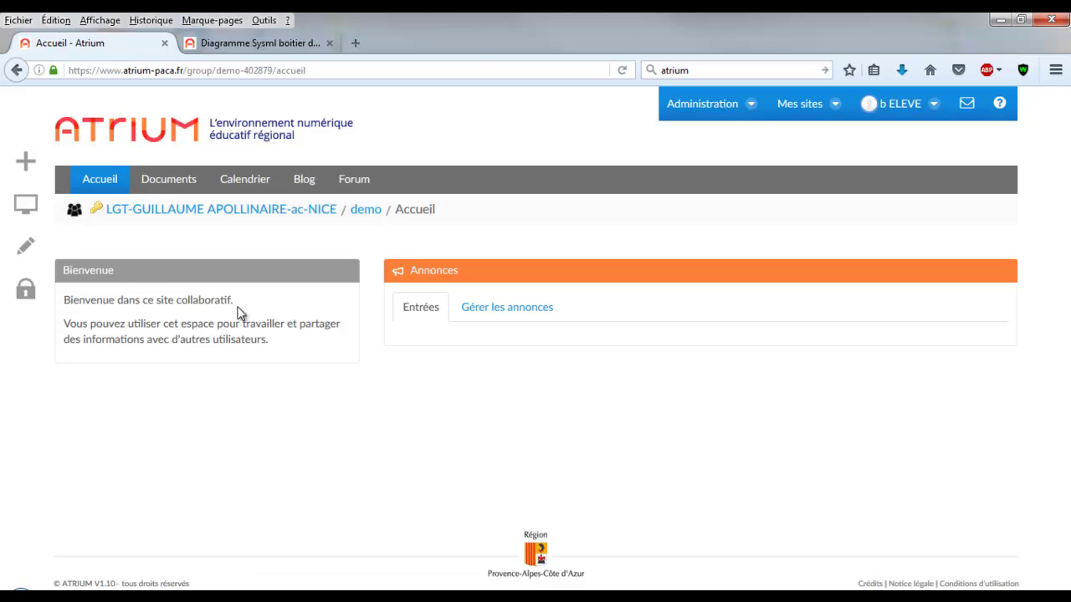
{"action": "left_click", "coordinate": [25, 246]}
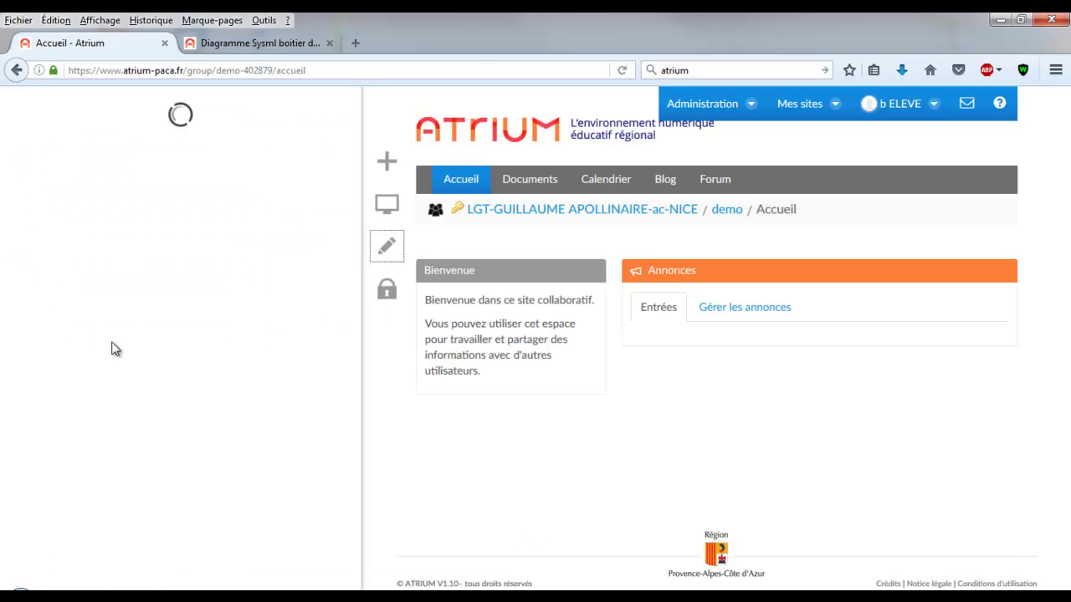
{"action": "scroll", "coordinate": [260, 299], "scroll_direction": "down", "scroll_amount": 5}
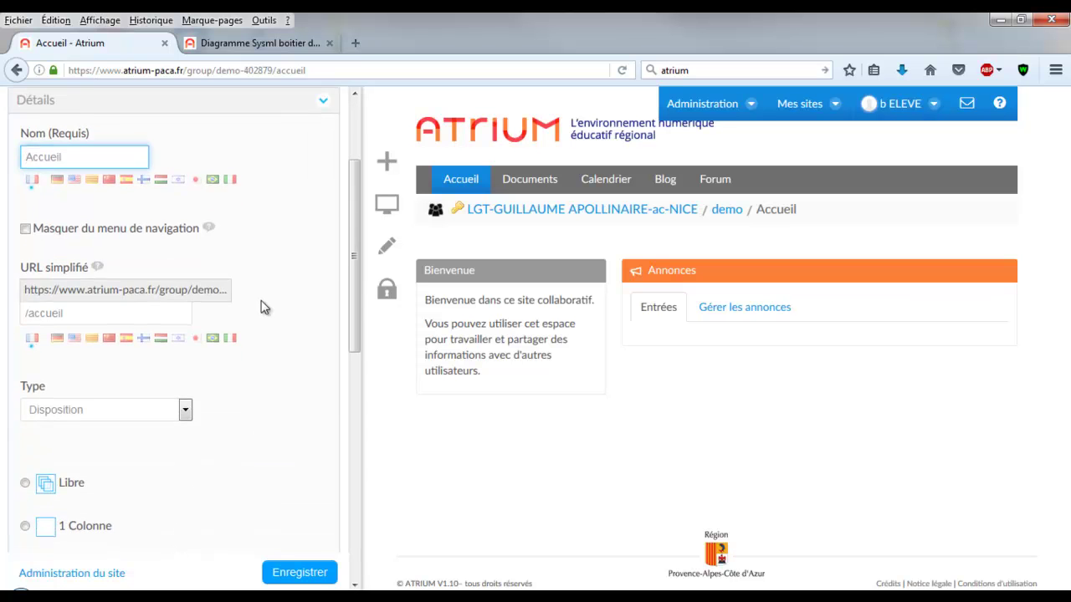
{"action": "scroll", "coordinate": [261, 306], "scroll_direction": "down", "scroll_amount": 3}
{"action": "scroll", "coordinate": [261, 306], "scroll_direction": "up", "scroll_amount": 3}
{"action": "left_click", "coordinate": [80, 246]}
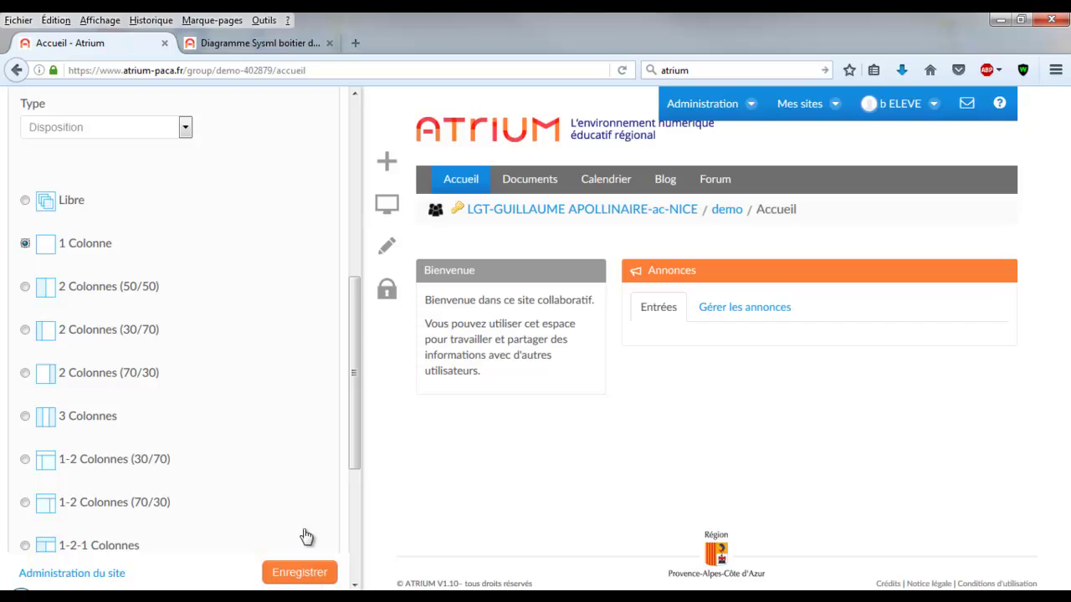
{"action": "left_click", "coordinate": [309, 577]}
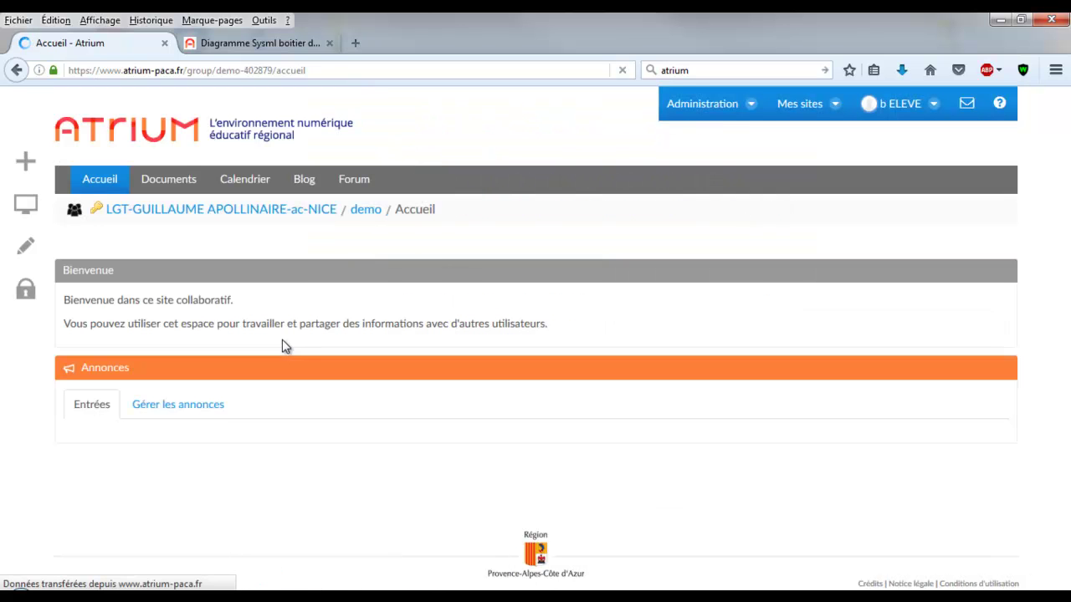
Enable the page's editing controls and remove the Bienvenue and Annonces components from the demo site's Accueil page
{"action": "left_click", "coordinate": [31, 293]}
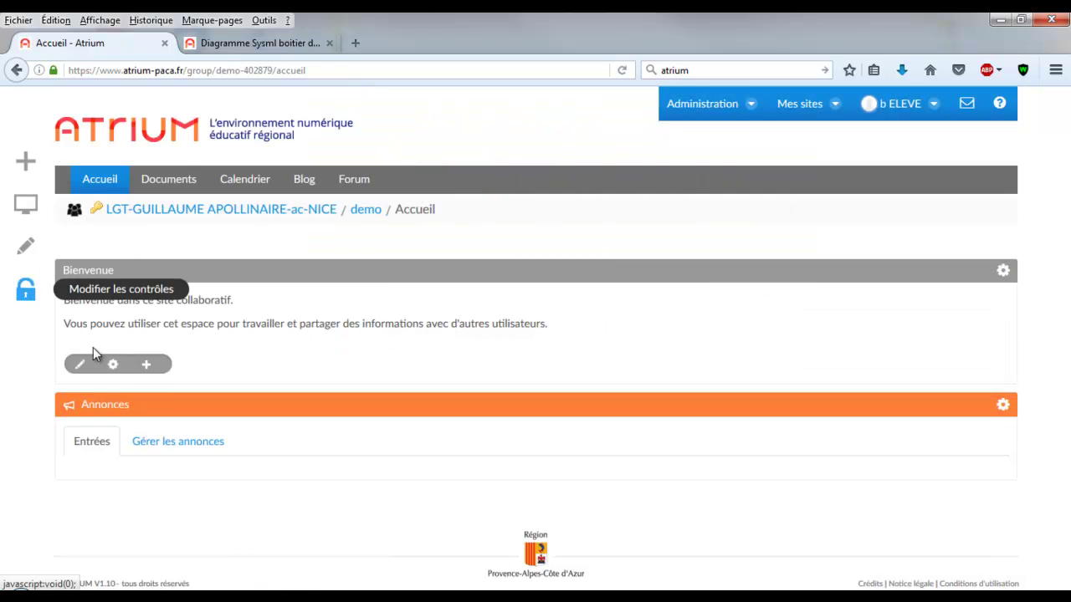
{"action": "left_click", "coordinate": [1004, 274]}
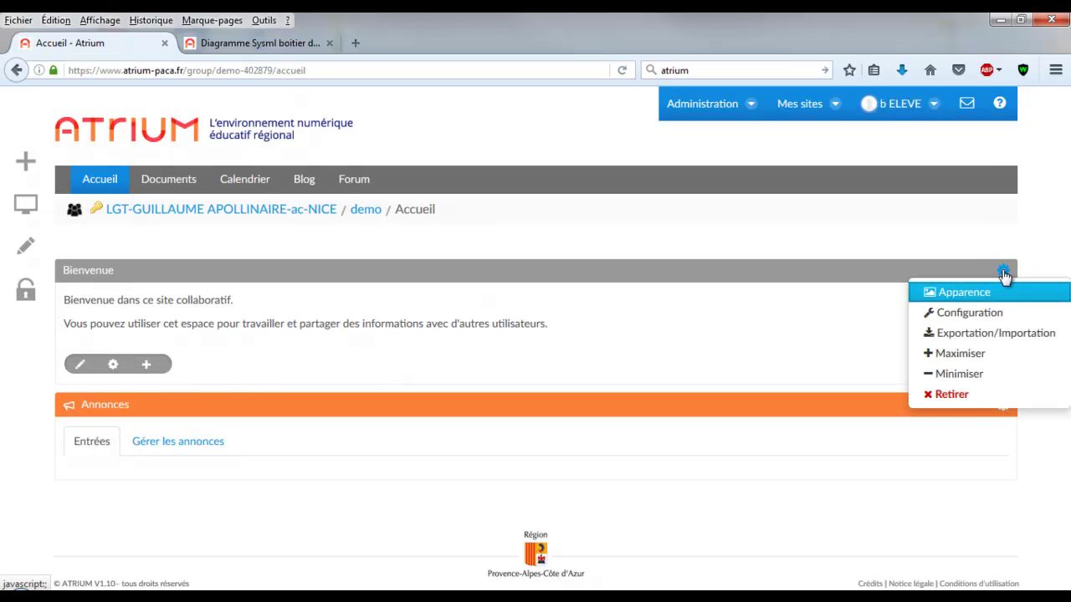
{"action": "left_click", "coordinate": [970, 393]}
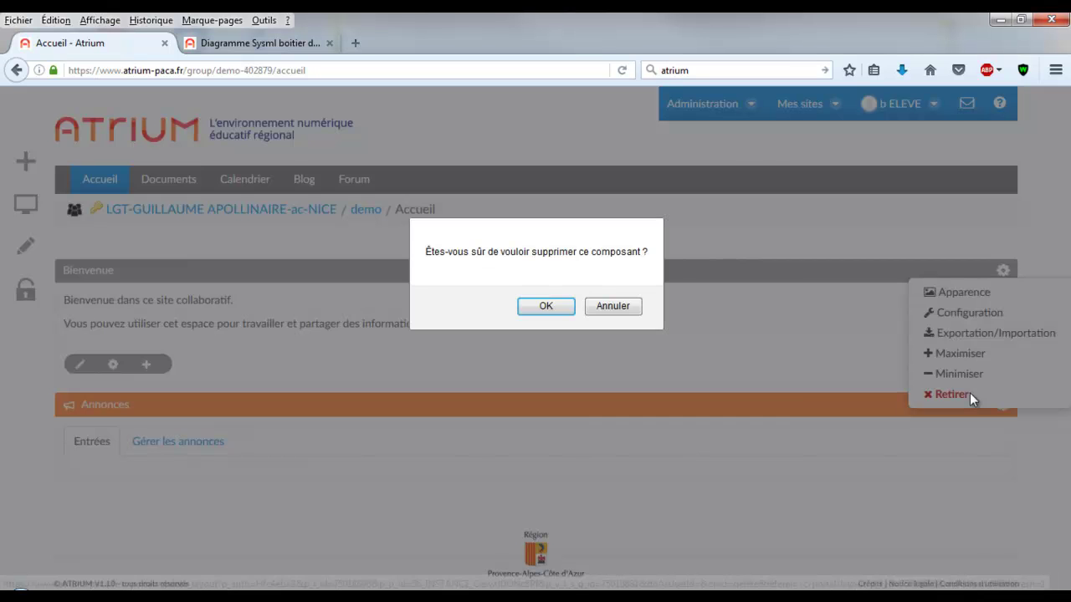
{"action": "left_click", "coordinate": [537, 313]}
{"action": "left_click", "coordinate": [1004, 271]}
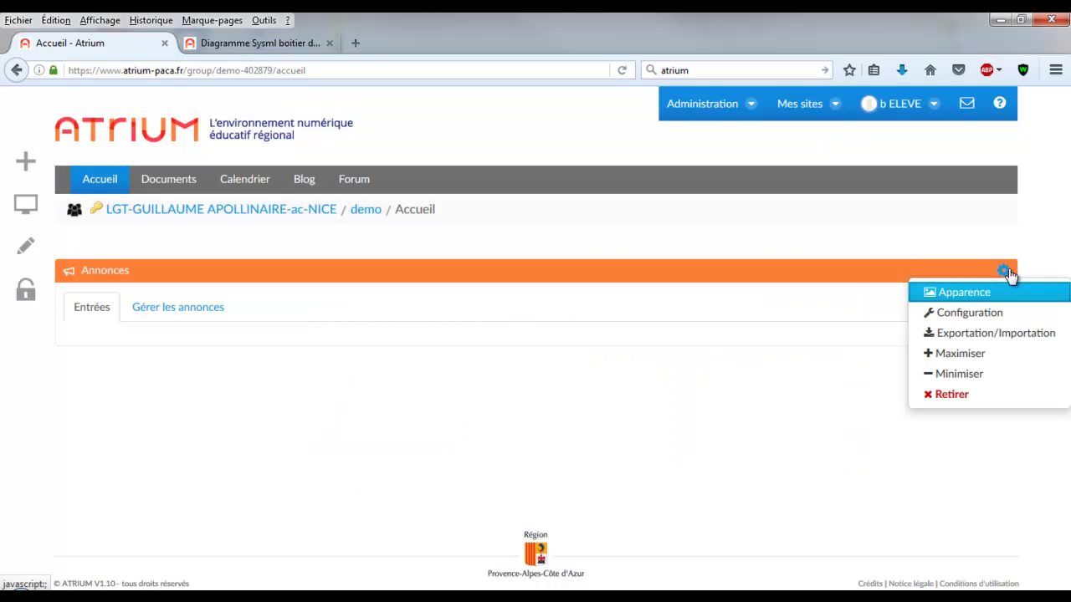
{"action": "left_click", "coordinate": [963, 400]}
{"action": "left_click", "coordinate": [580, 305]}
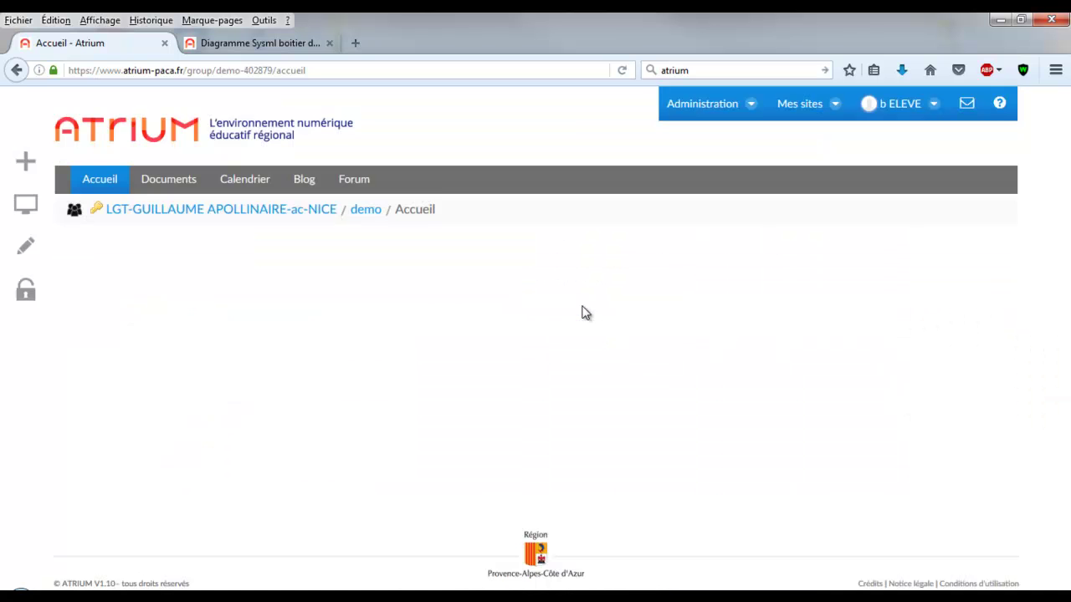
Add the "planification" folder from the site's recent content to the Accueil page
{"action": "left_click", "coordinate": [26, 161]}
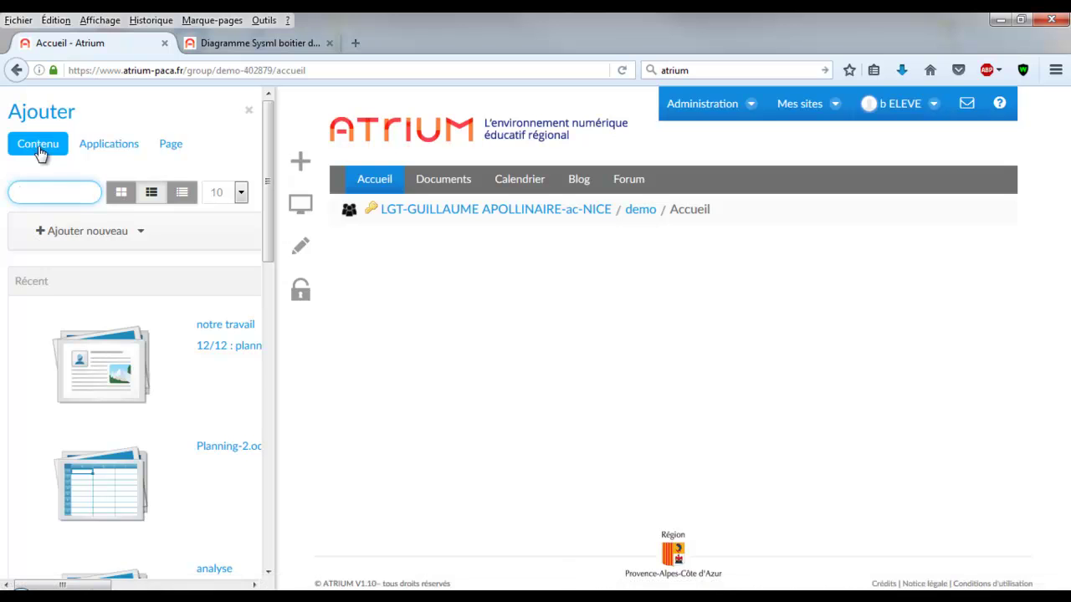
{"action": "mouse_move", "coordinate": [179, 359]}
{"action": "scroll", "coordinate": [181, 357], "scroll_direction": "down", "scroll_amount": 1}
{"action": "scroll", "coordinate": [181, 358], "scroll_direction": "down", "scroll_amount": 10}
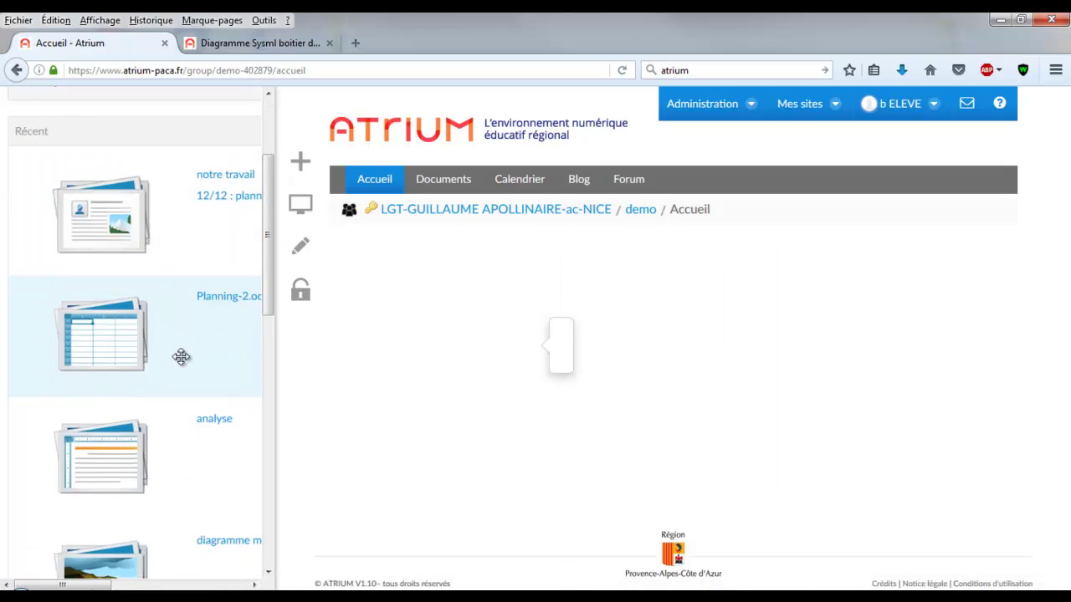
{"action": "scroll", "coordinate": [181, 357], "scroll_direction": "up", "scroll_amount": 8}
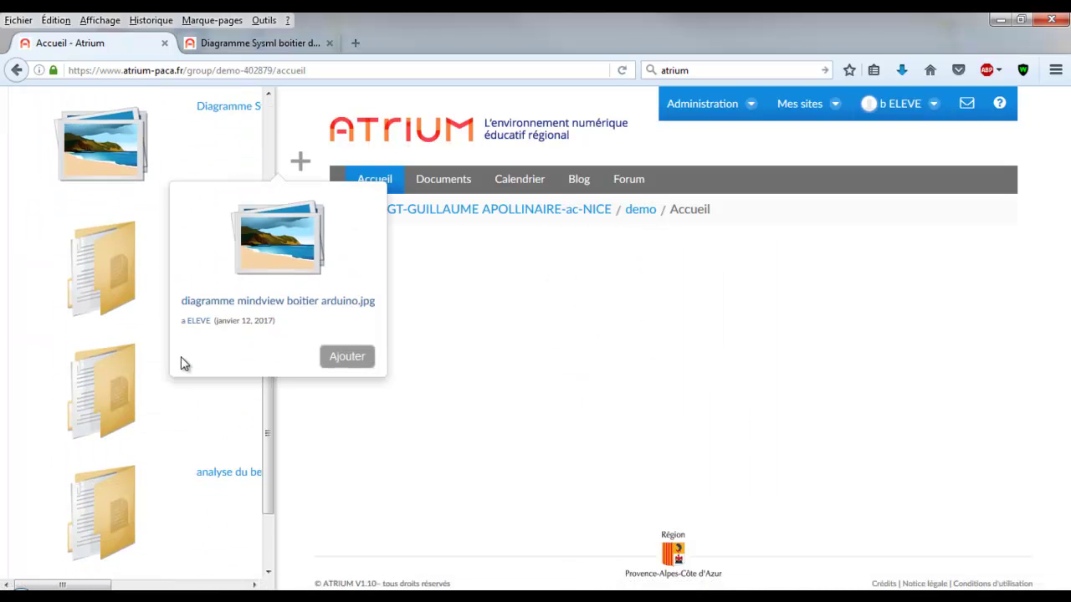
{"action": "scroll", "coordinate": [181, 357], "scroll_direction": "down", "scroll_amount": 5}
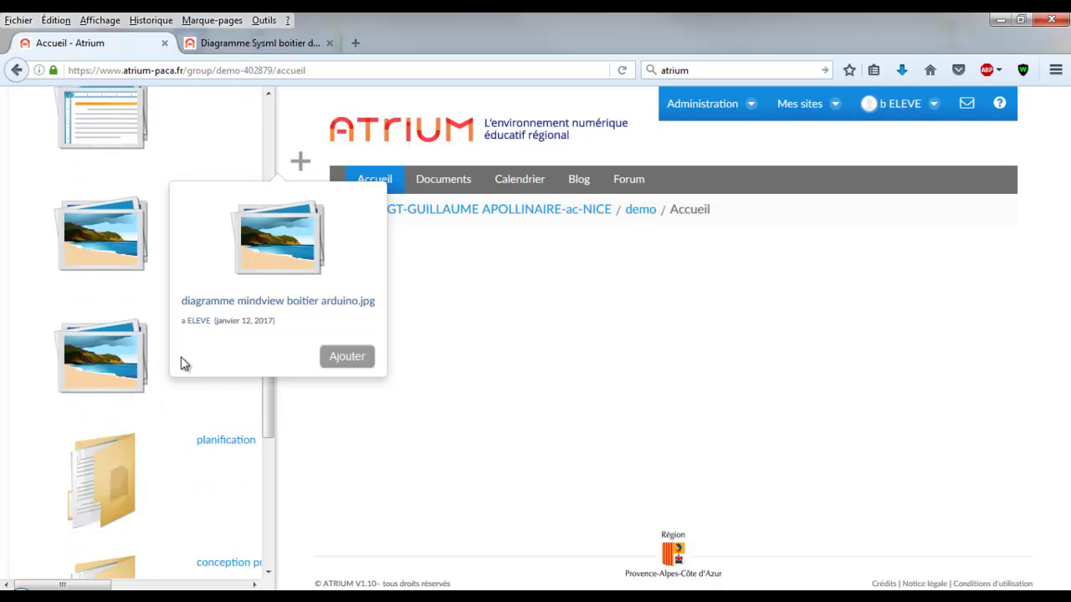
{"action": "mouse_move", "coordinate": [114, 348]}
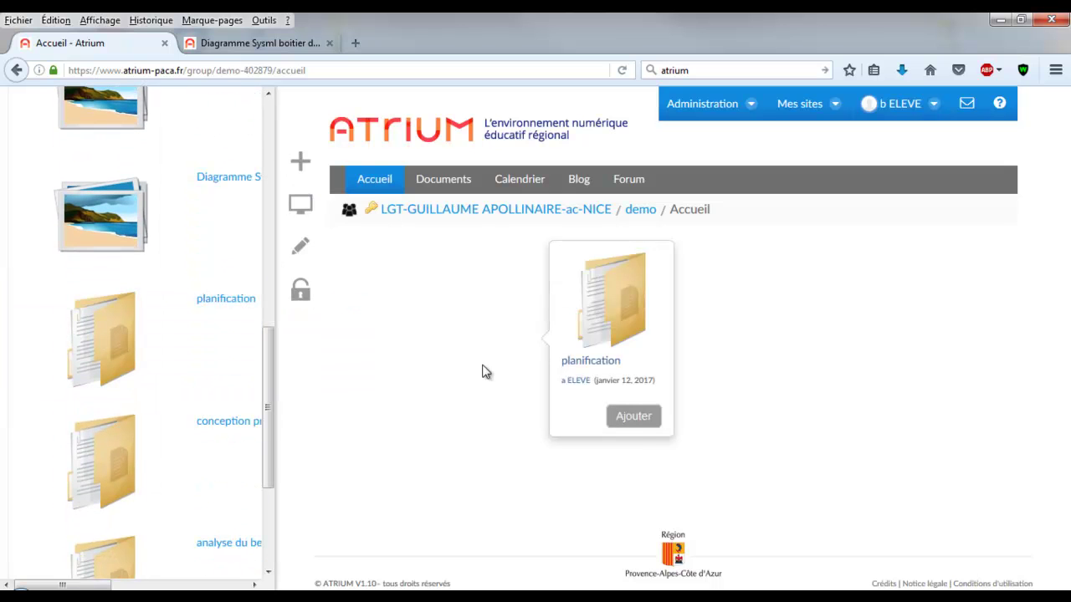
{"action": "left_click", "coordinate": [631, 421]}
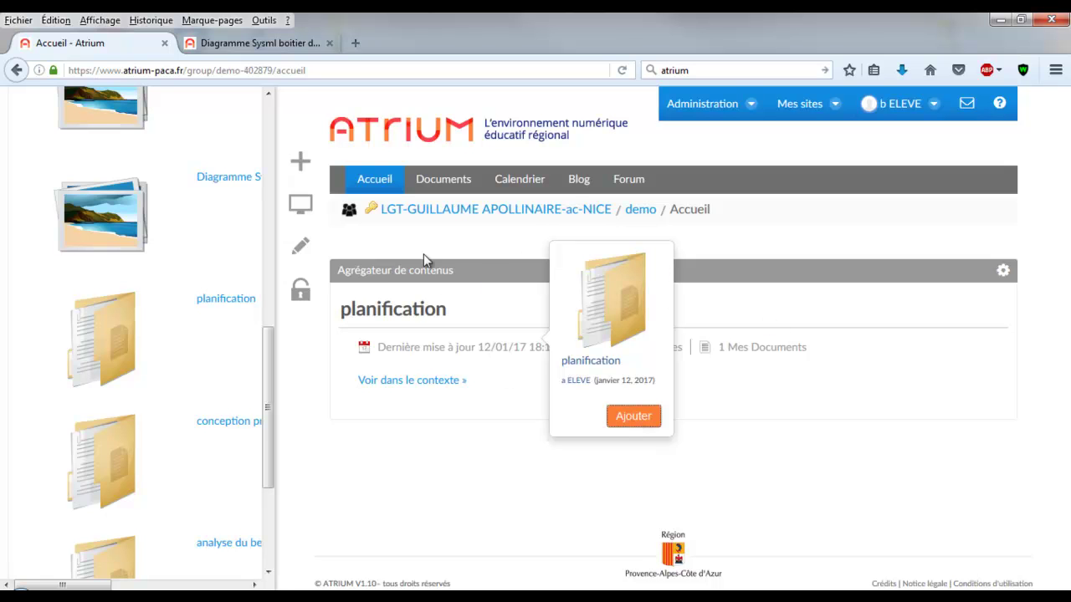
Place the "notre travail" blog entry above the "planification" block on the Accueil page and review the layout
{"action": "scroll", "coordinate": [204, 261], "scroll_direction": "up", "scroll_amount": 3}
{"action": "scroll", "coordinate": [204, 261], "scroll_direction": "up", "scroll_amount": 3}
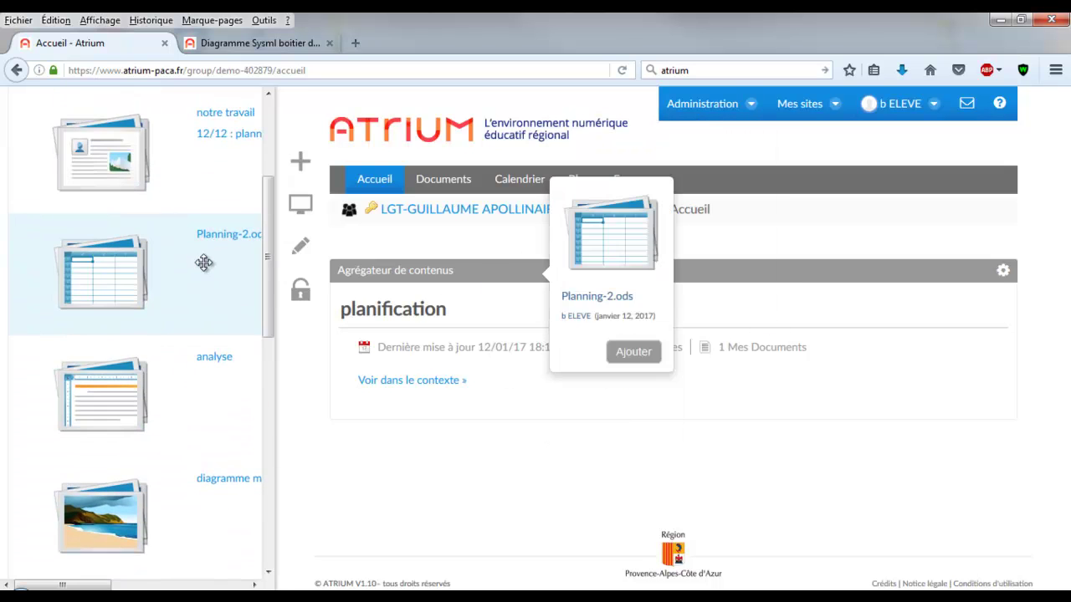
{"action": "mouse_move", "coordinate": [178, 274]}
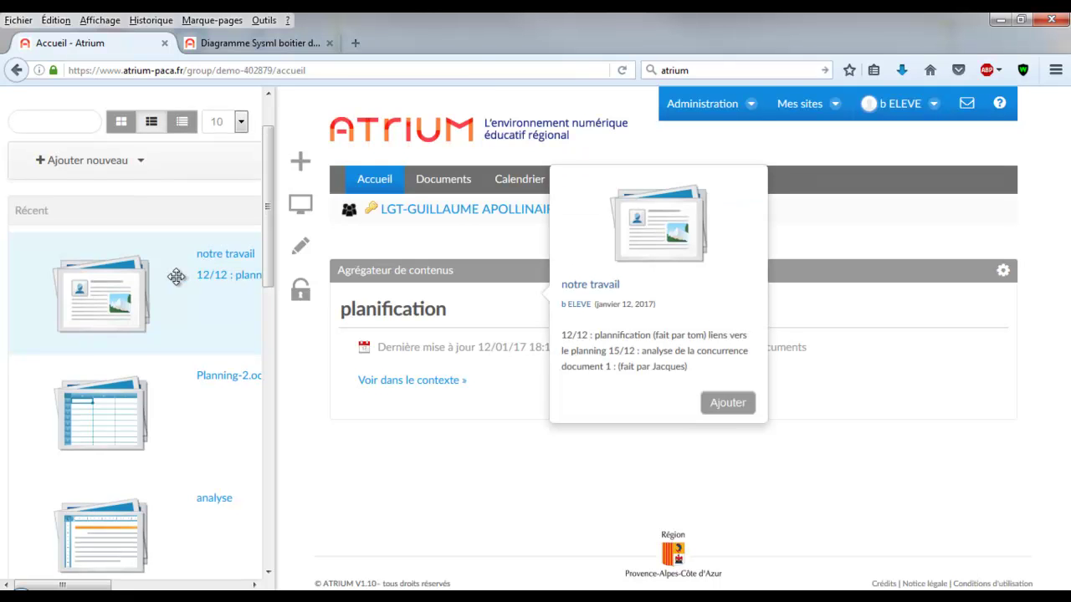
{"action": "left_click_drag", "start_coordinate": [181, 273], "coordinate": [408, 270]}
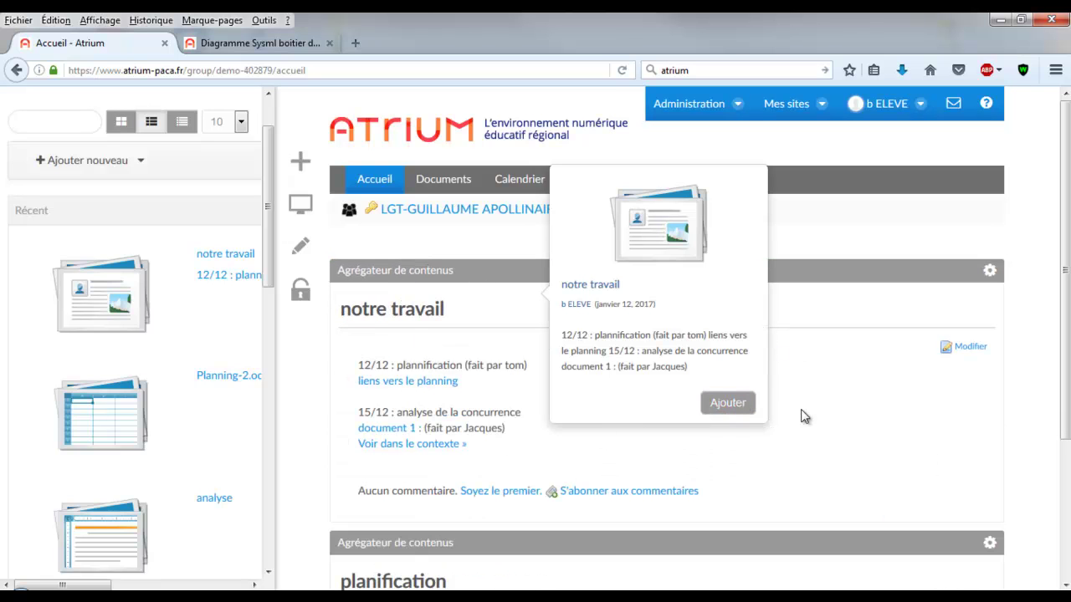
{"action": "scroll", "coordinate": [536, 292], "scroll_direction": "down", "scroll_amount": 4}
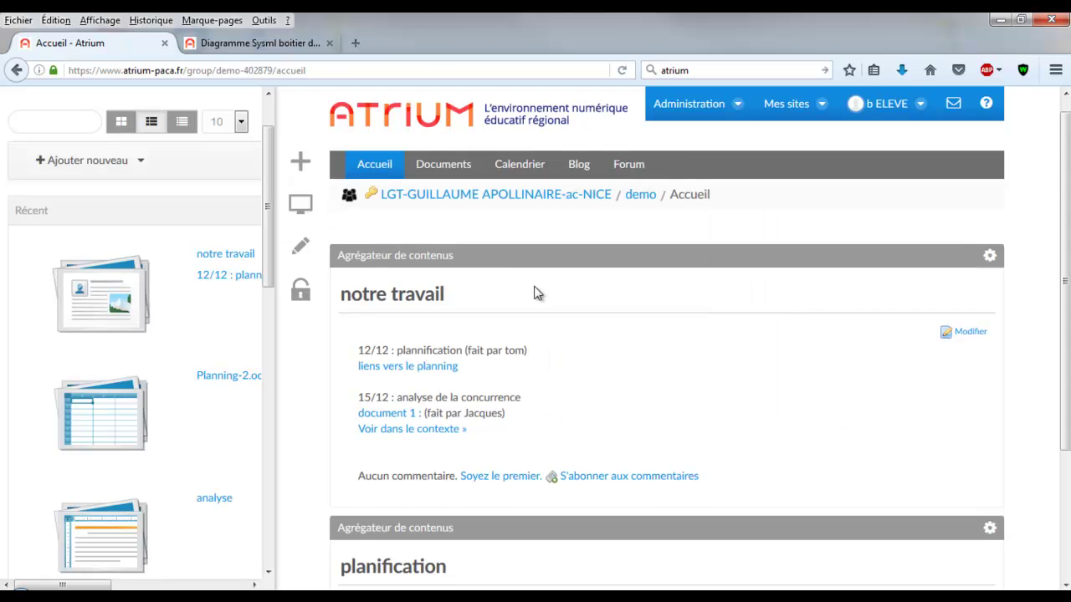
{"action": "scroll", "coordinate": [535, 292], "scroll_direction": "up", "scroll_amount": 4}
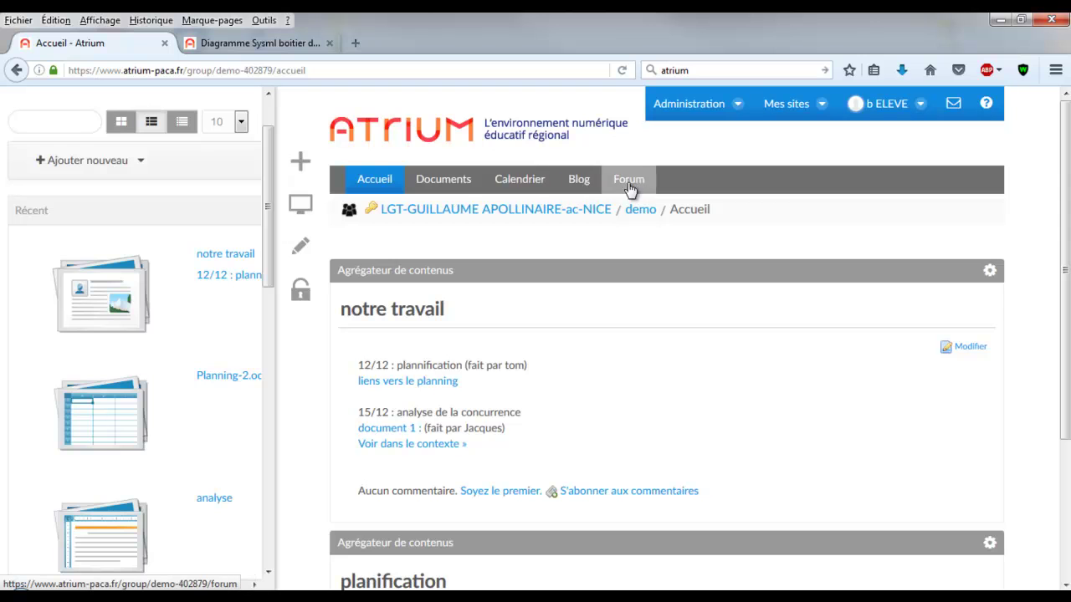
Sign out of the student account and sign in to the teacher account with the saved username and password
{"action": "left_click", "coordinate": [916, 104]}
{"action": "left_click", "coordinate": [904, 155]}
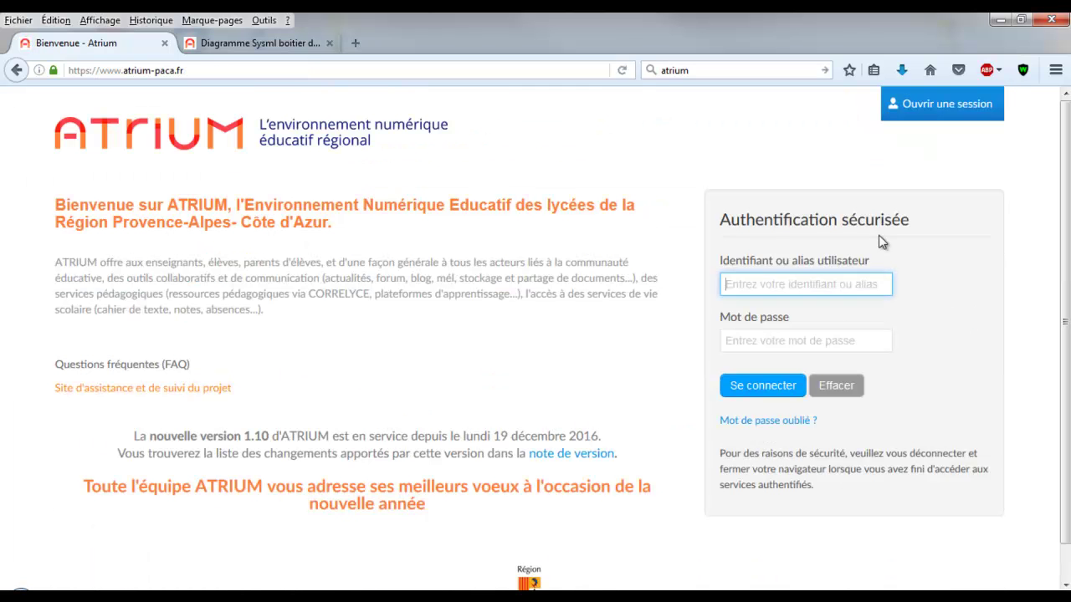
{"action": "left_click", "coordinate": [816, 283]}
{"action": "left_click", "coordinate": [808, 305]}
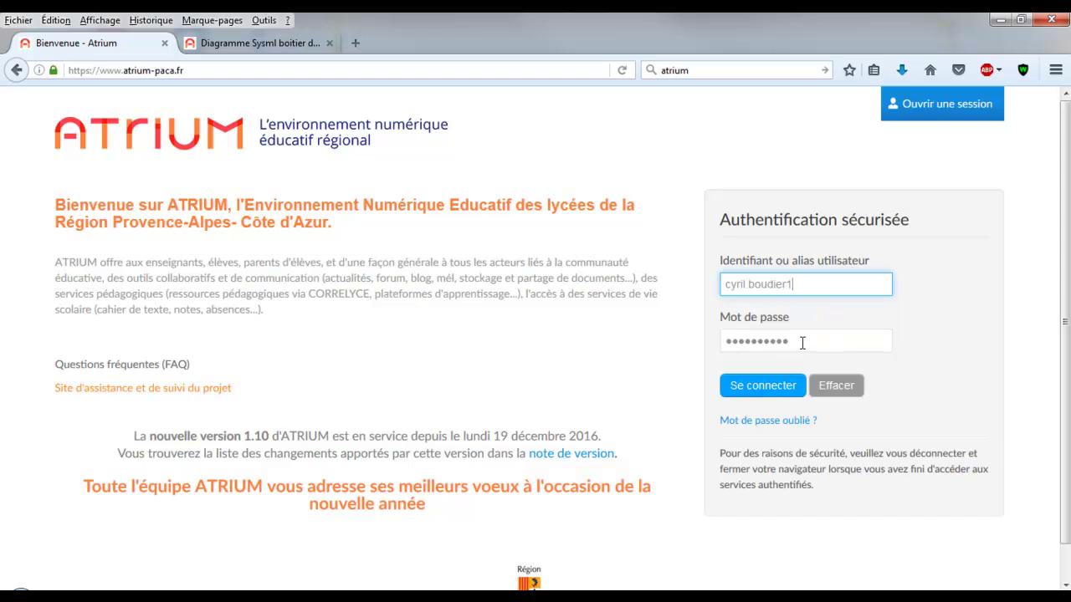
{"action": "left_click", "coordinate": [784, 390]}
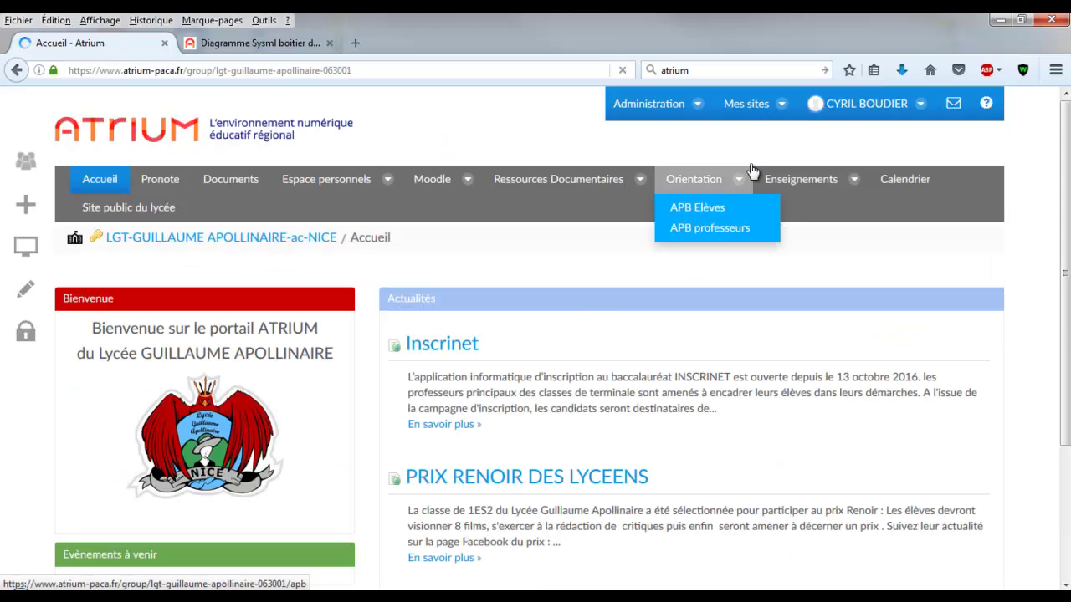
Open the "demo" collaborative site and review the content blocks on its home page
{"action": "mouse_move", "coordinate": [780, 107]}
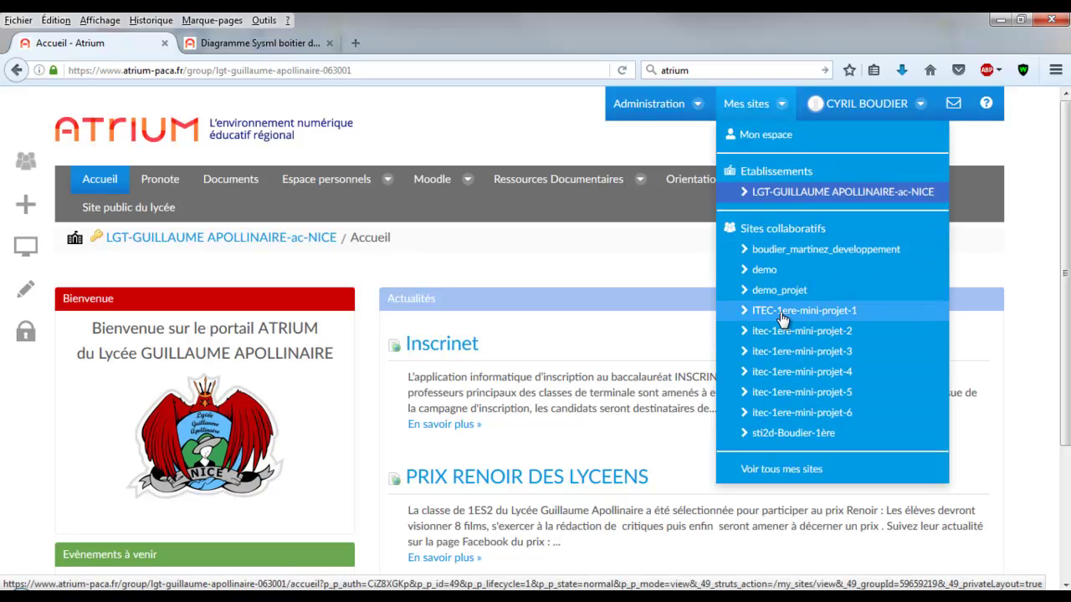
{"action": "left_click", "coordinate": [765, 271]}
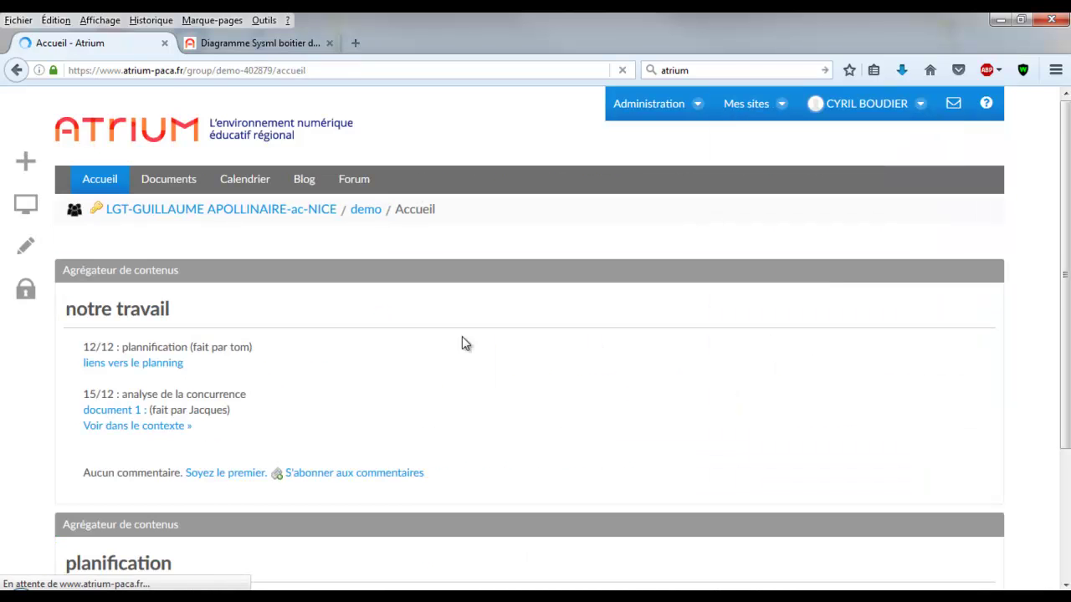
{"action": "scroll", "coordinate": [494, 311], "scroll_direction": "down", "scroll_amount": 2}
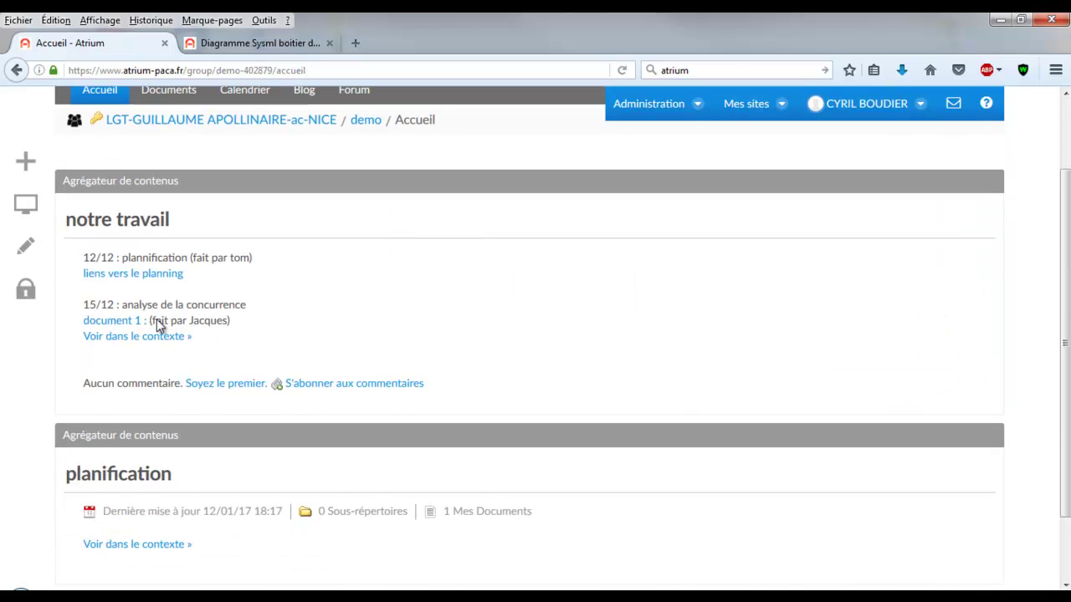
Open Planning-2.ods in LibreOffice Calc through the "liens vers le planning" link, check it and close it
{"action": "left_click", "coordinate": [142, 276]}
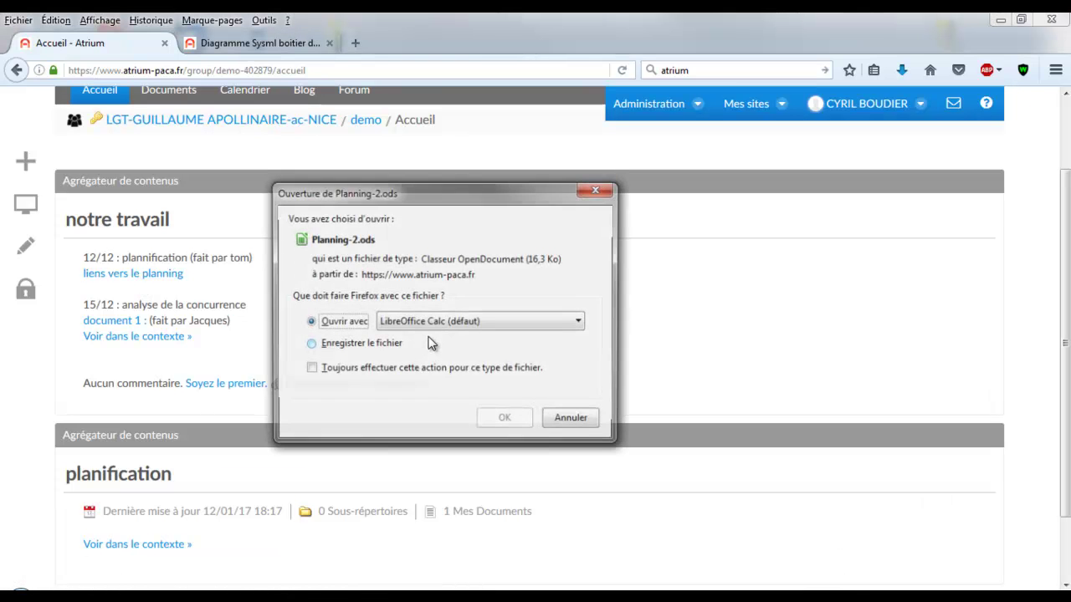
{"action": "left_click", "coordinate": [488, 420]}
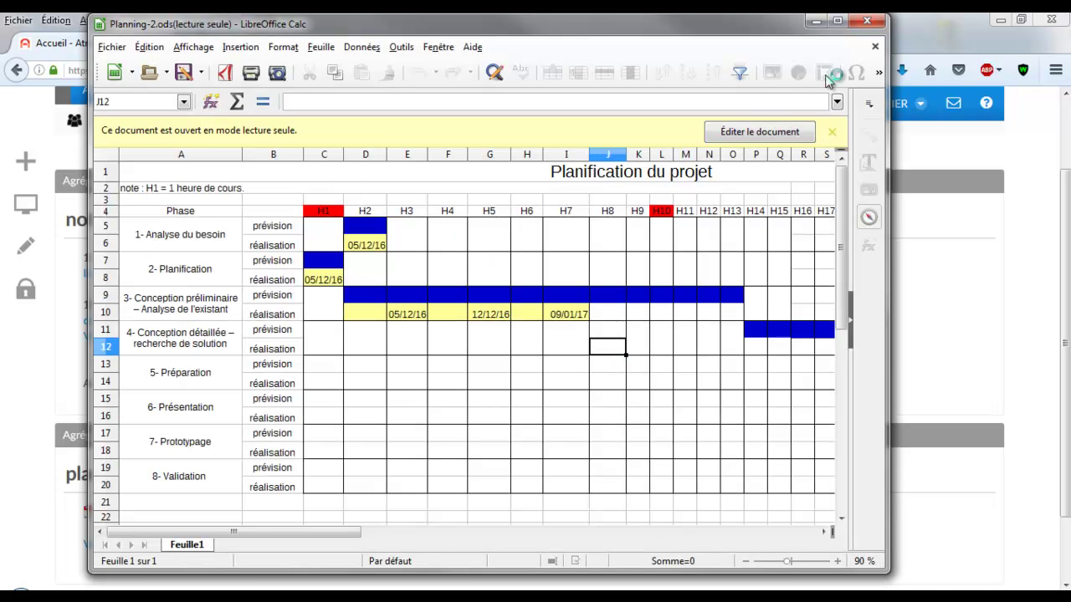
{"action": "left_click", "coordinate": [866, 22]}
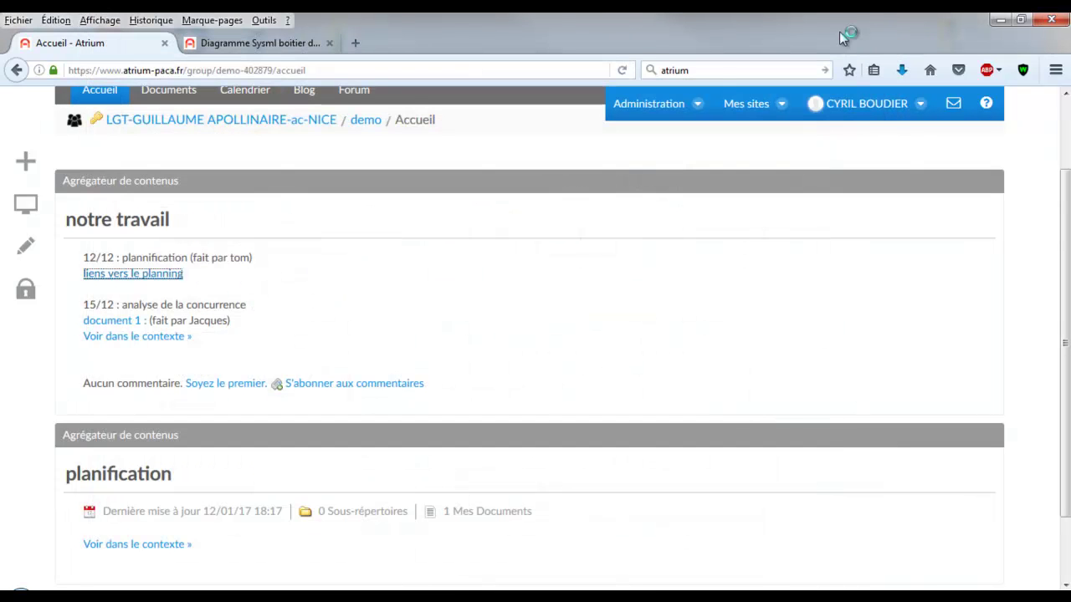
View the "notre travail" entry in its blog context, then return to the Accueil page and look it over
{"action": "left_click", "coordinate": [117, 343]}
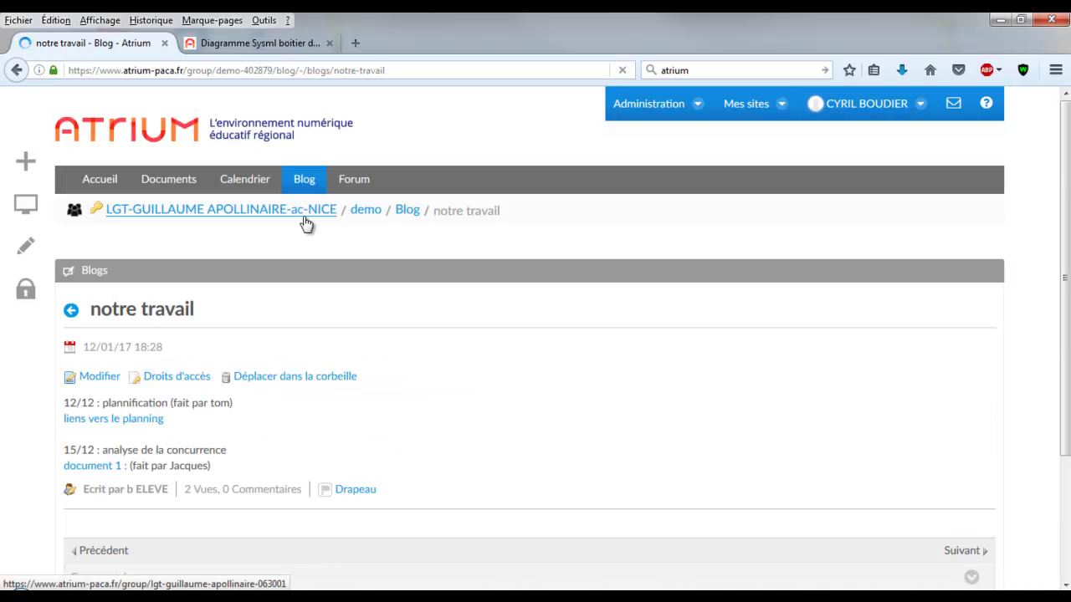
{"action": "scroll", "coordinate": [260, 351], "scroll_direction": "down", "scroll_amount": 3}
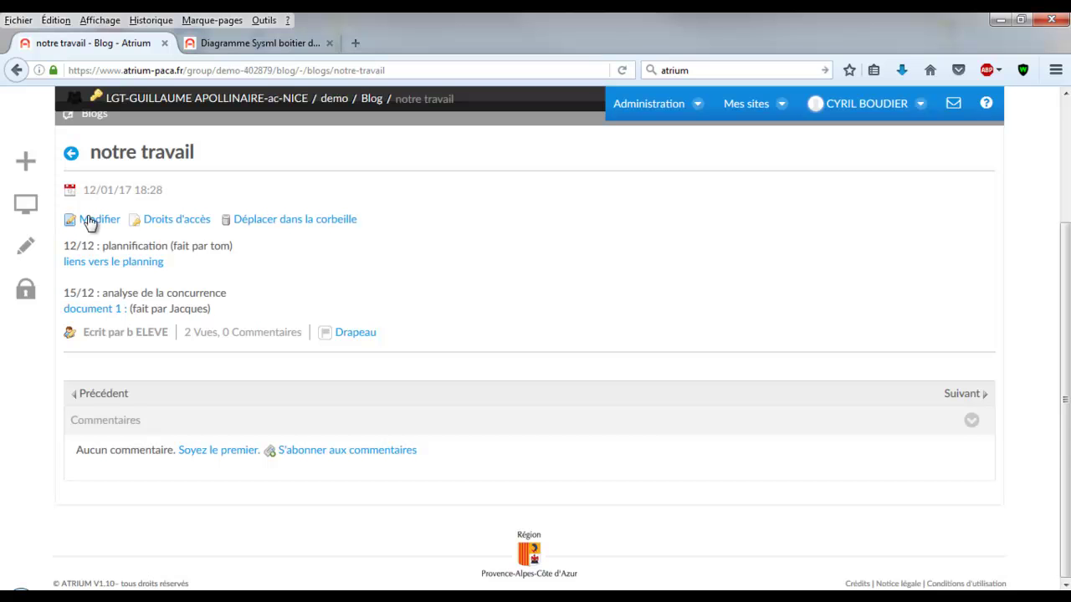
{"action": "scroll", "coordinate": [348, 304], "scroll_direction": "up", "scroll_amount": 3}
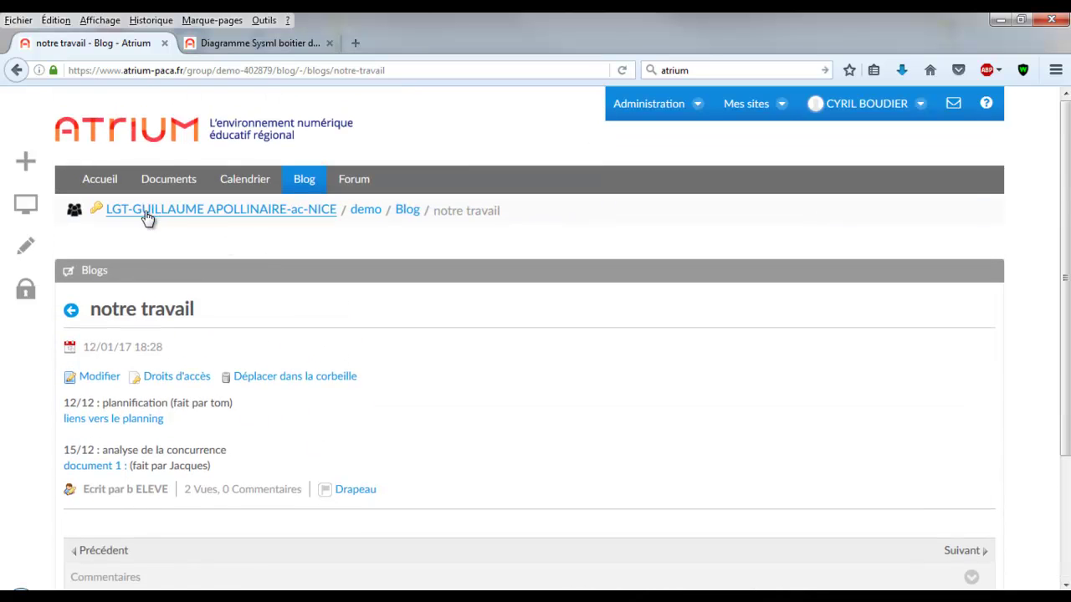
{"action": "left_click", "coordinate": [102, 181]}
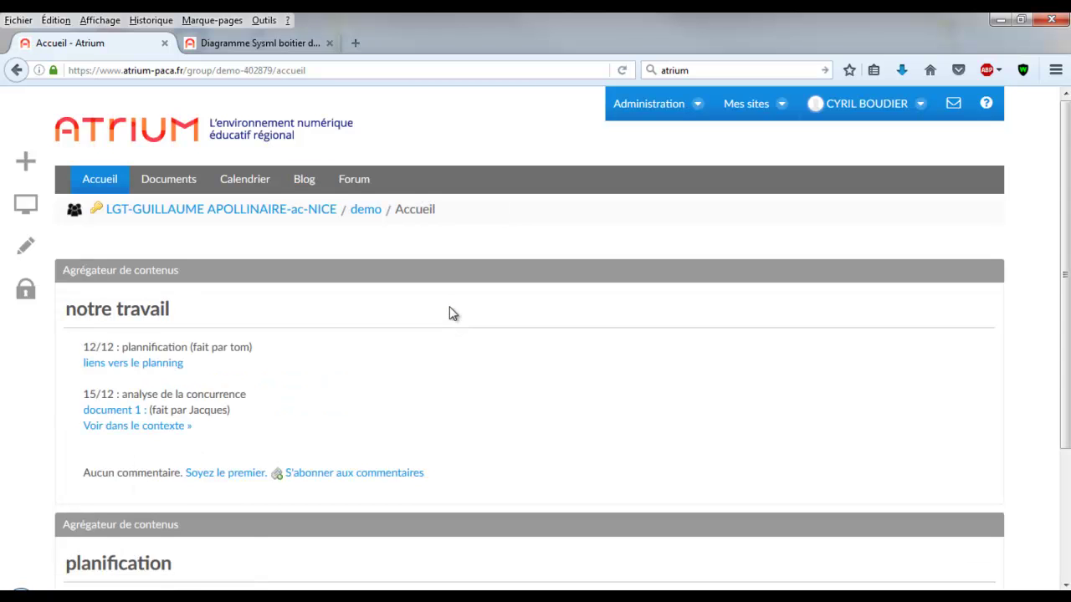
{"action": "scroll", "coordinate": [449, 306], "scroll_direction": "down", "scroll_amount": 3}
{"action": "scroll", "coordinate": [449, 306], "scroll_direction": "up", "scroll_amount": 3}
Create a blog entry titled "consignes" with the content "15/07" and "votre planning n'est pas à jour" on separate lines
{"action": "left_click", "coordinate": [303, 179]}
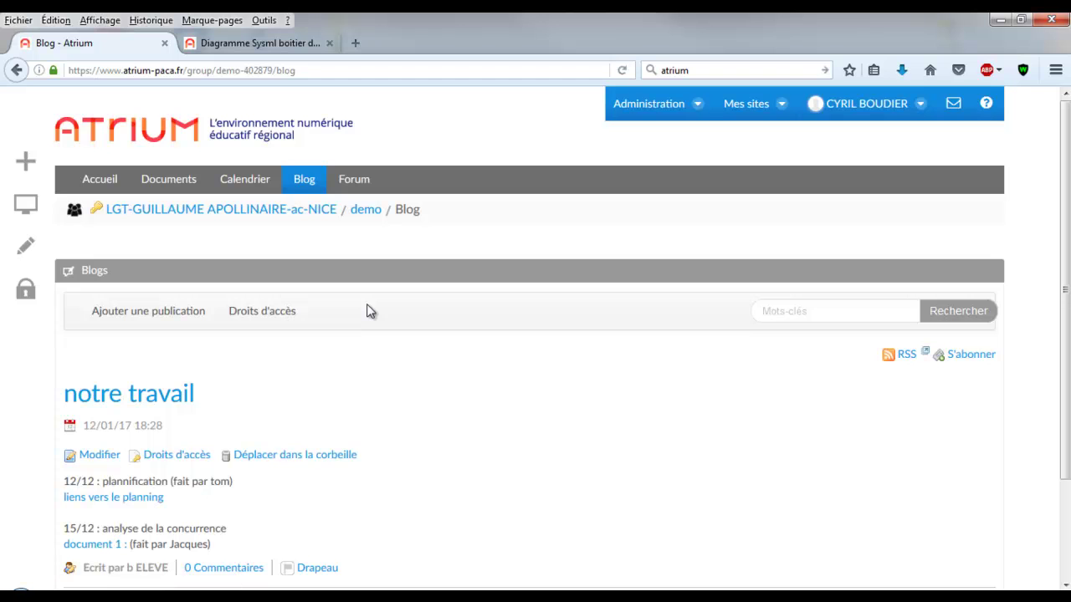
{"action": "left_click", "coordinate": [173, 312]}
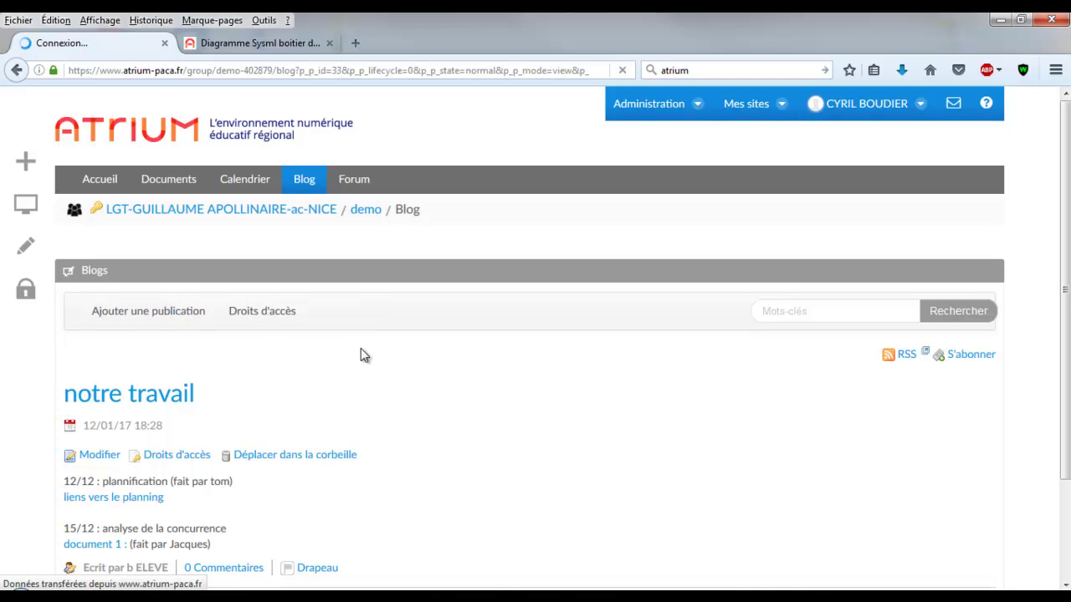
{"action": "left_click", "coordinate": [142, 366]}
{"action": "type", "text": "consignes"}
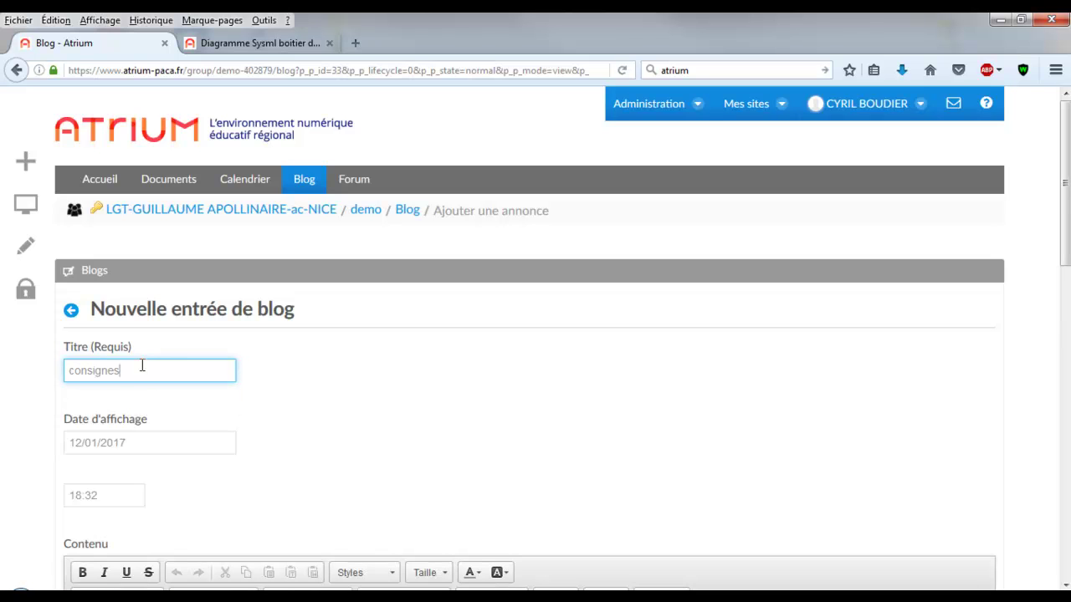
{"action": "scroll", "coordinate": [267, 406], "scroll_direction": "down", "scroll_amount": 5}
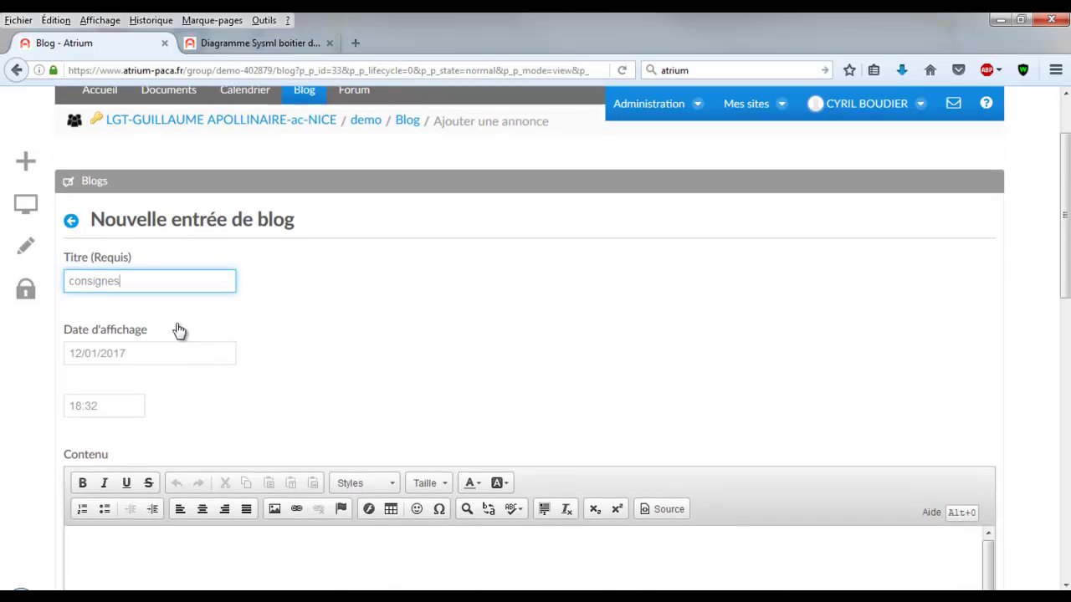
{"action": "left_click", "coordinate": [193, 387]}
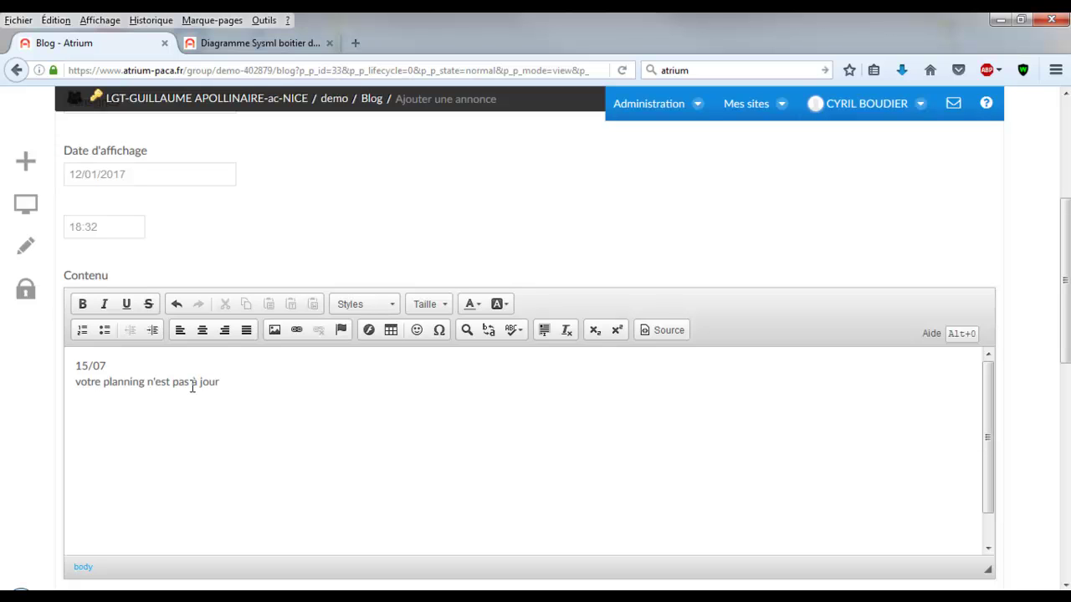
Change the title of the new blog entry to "remarques - commentaires"
{"action": "scroll", "coordinate": [163, 285], "scroll_direction": "up", "scroll_amount": 3}
{"action": "left_click", "coordinate": [147, 285]}
{"action": "key", "text": "ctrl+a"}
{"action": "type", "text": "re"}
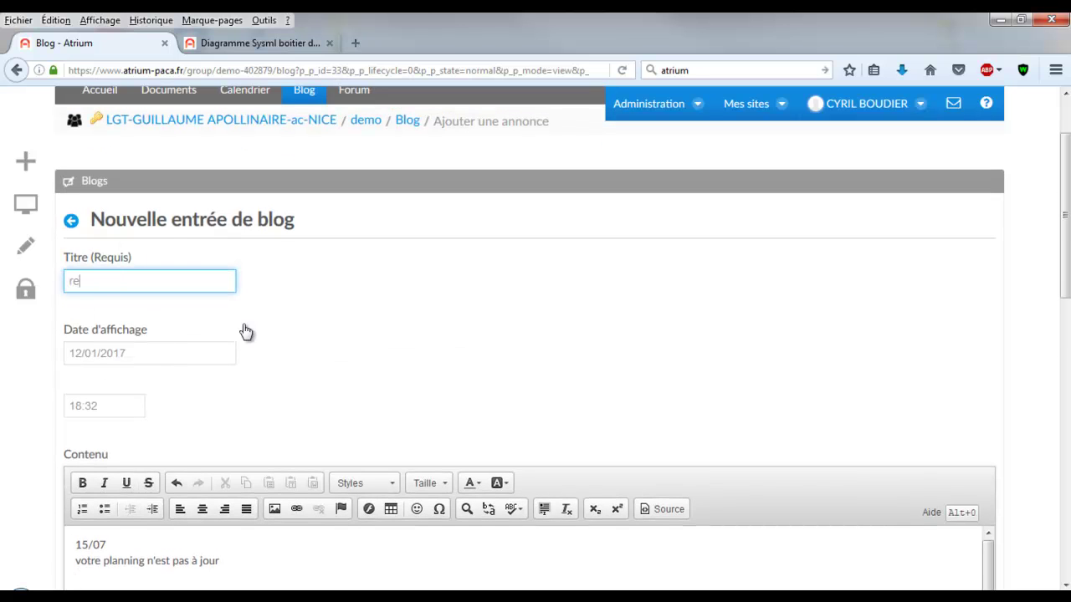
{"action": "type", "text": "marques - commentaires"}
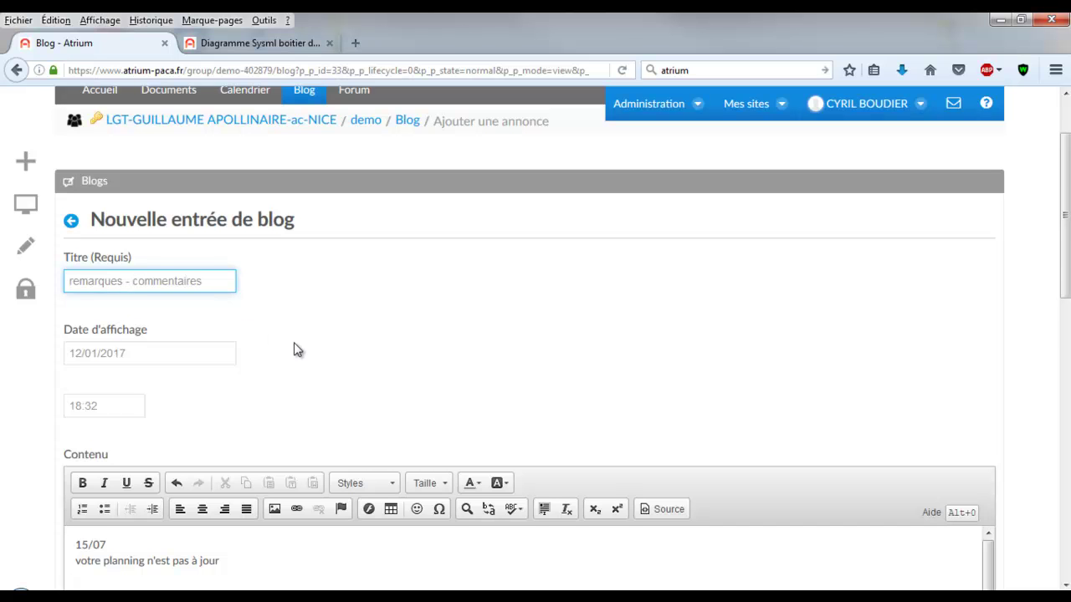
Add below the existing content, after a blank line, "22/07" and on the following line "l'étude de la concurrence est complète ..etc"
{"action": "scroll", "coordinate": [276, 385], "scroll_direction": "down", "scroll_amount": 2}
{"action": "left_click", "coordinate": [245, 474]}
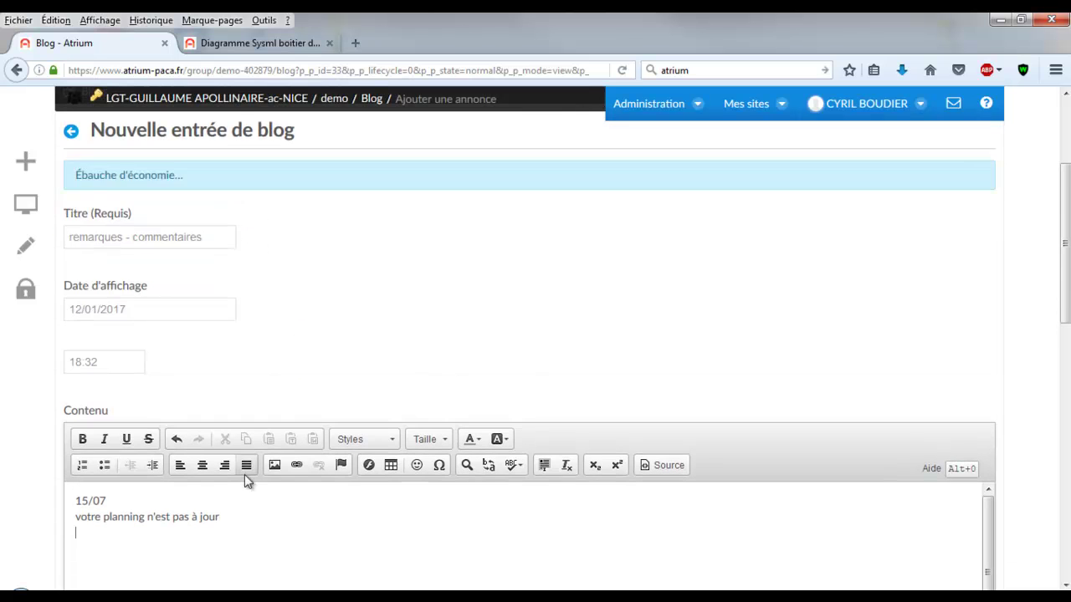
{"action": "type", "text": "22"}
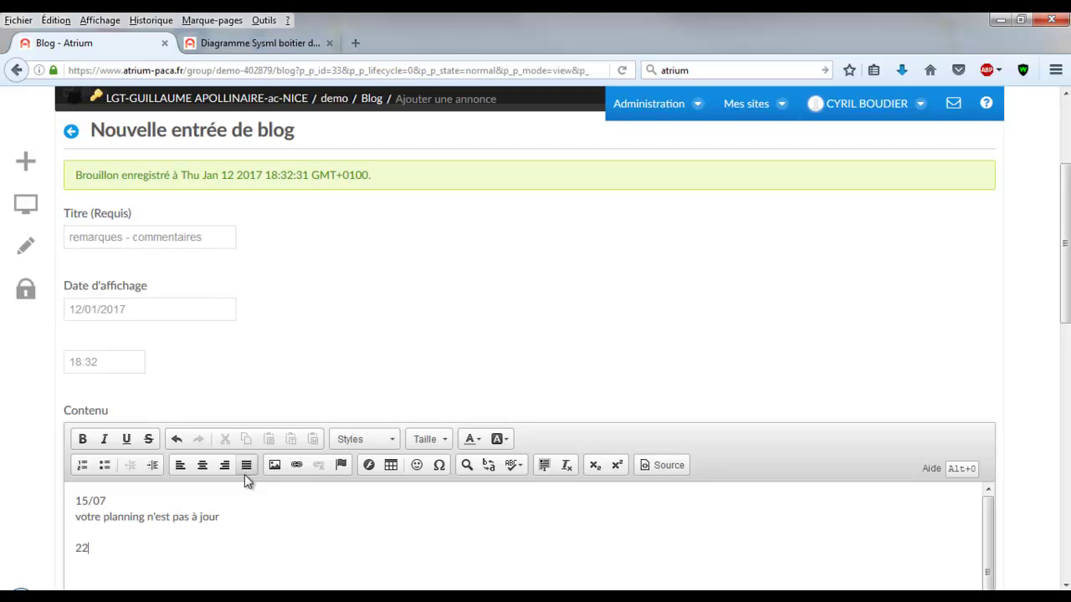
{"action": "type", "text": "/07 l'étude de la con"}
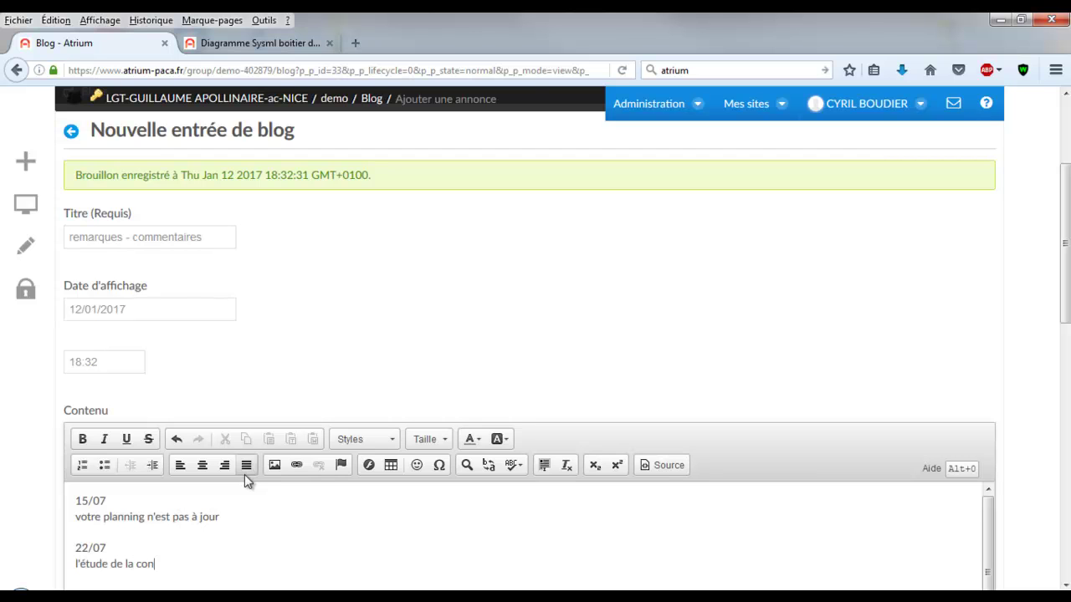
{"action": "type", "text": "currence est complète ."}
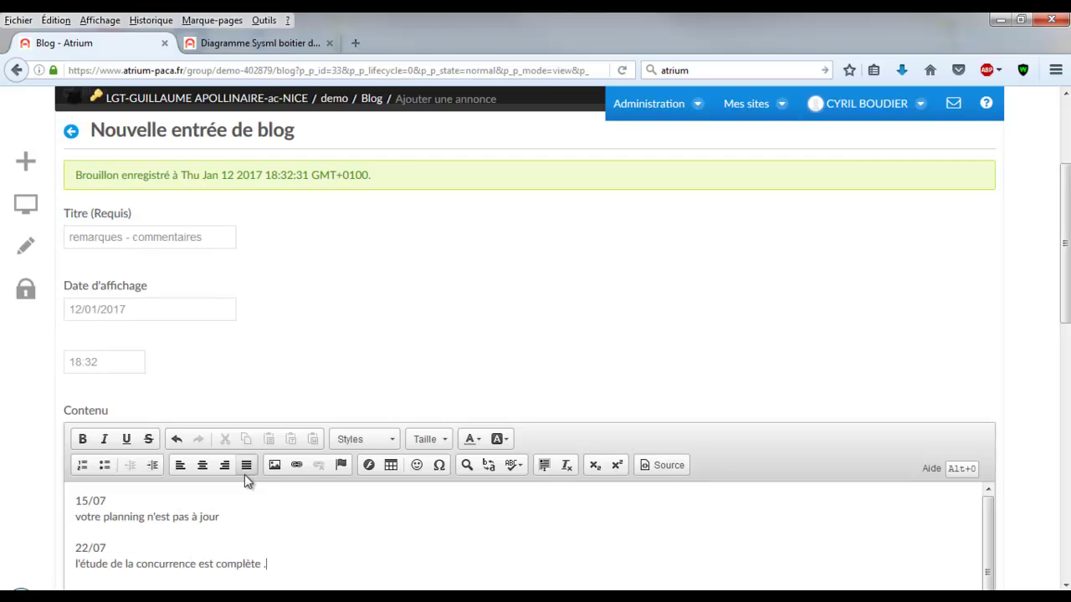
{"action": "type", "text": ".etc"}
Make the "15/07" date bold in the entry's content and publish the blog entry
{"action": "left_click_drag", "start_coordinate": [107, 500], "coordinate": [61, 500]}
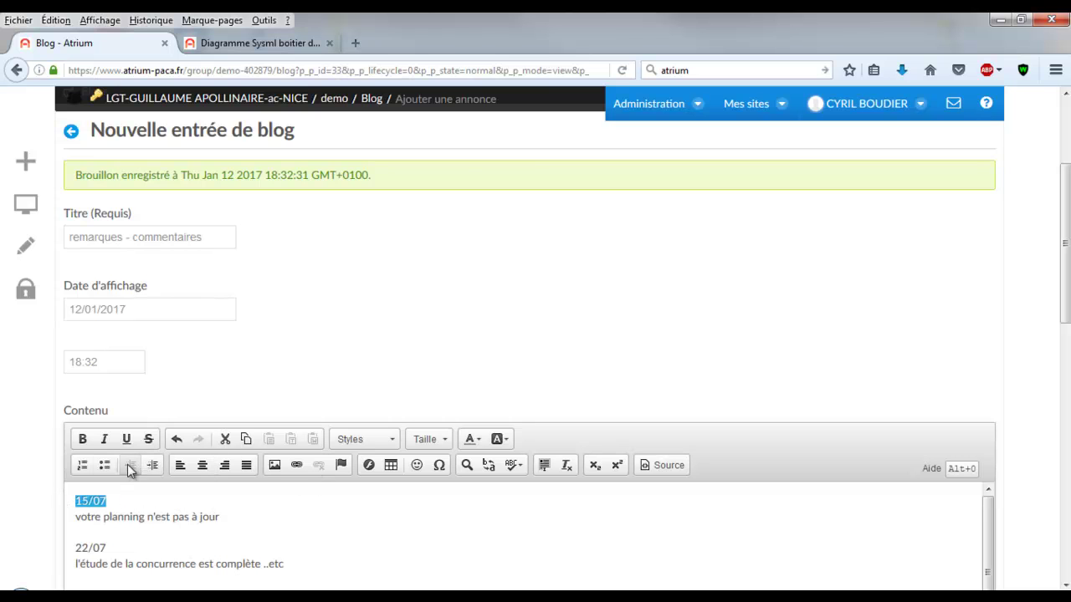
{"action": "left_click", "coordinate": [84, 441]}
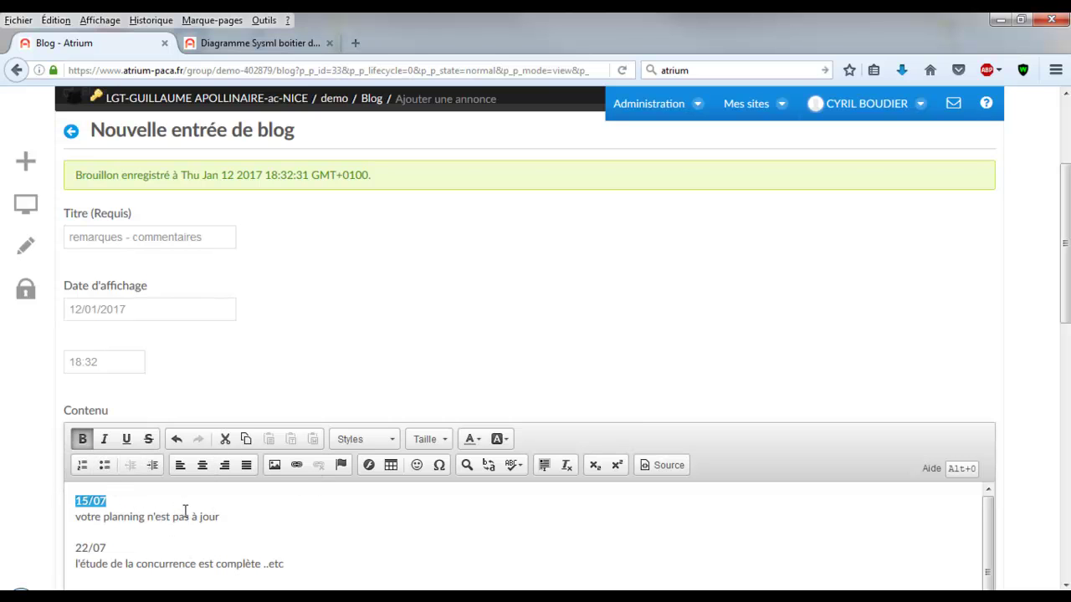
{"action": "left_click", "coordinate": [142, 507]}
{"action": "left_click", "coordinate": [118, 507]}
{"action": "scroll", "coordinate": [169, 525], "scroll_direction": "down", "scroll_amount": 1}
{"action": "scroll", "coordinate": [321, 359], "scroll_direction": "down", "scroll_amount": 5}
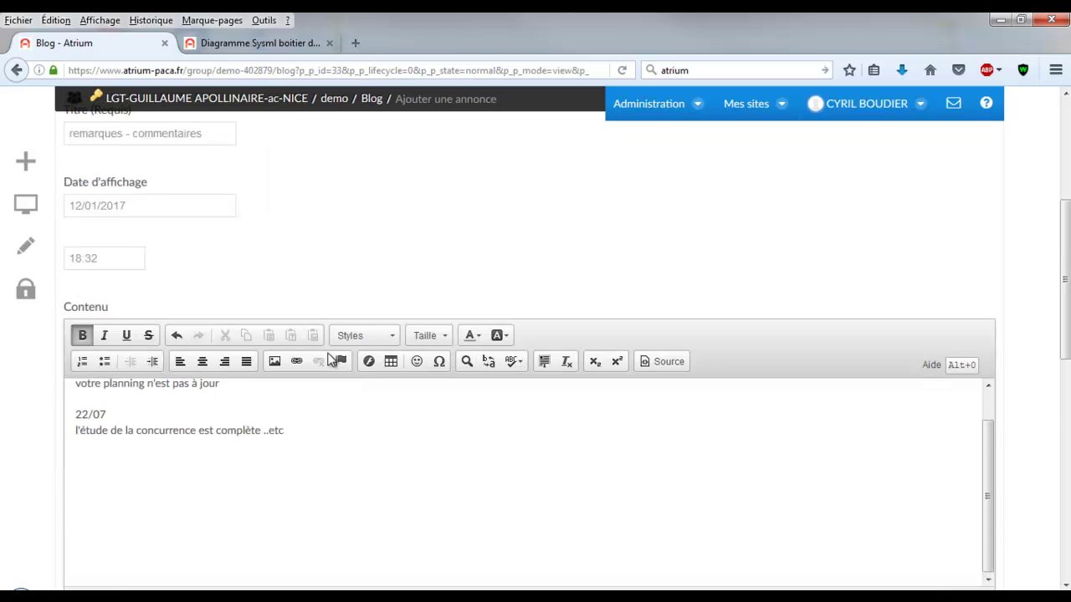
{"action": "scroll", "coordinate": [326, 372], "scroll_direction": "down", "scroll_amount": 2}
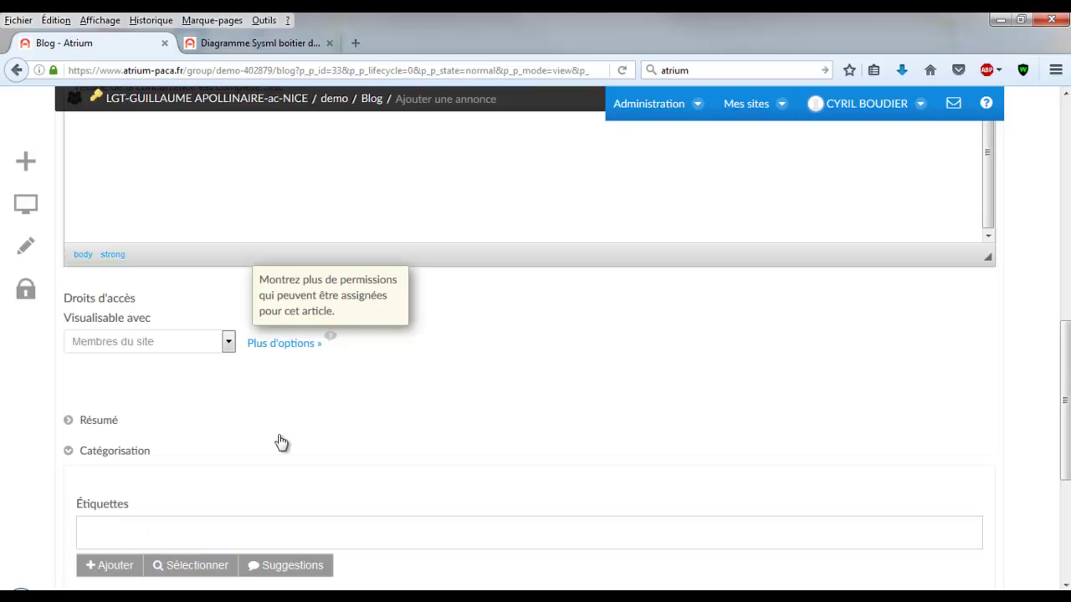
{"action": "scroll", "coordinate": [376, 447], "scroll_direction": "down", "scroll_amount": 3}
{"action": "left_click", "coordinate": [369, 460]}
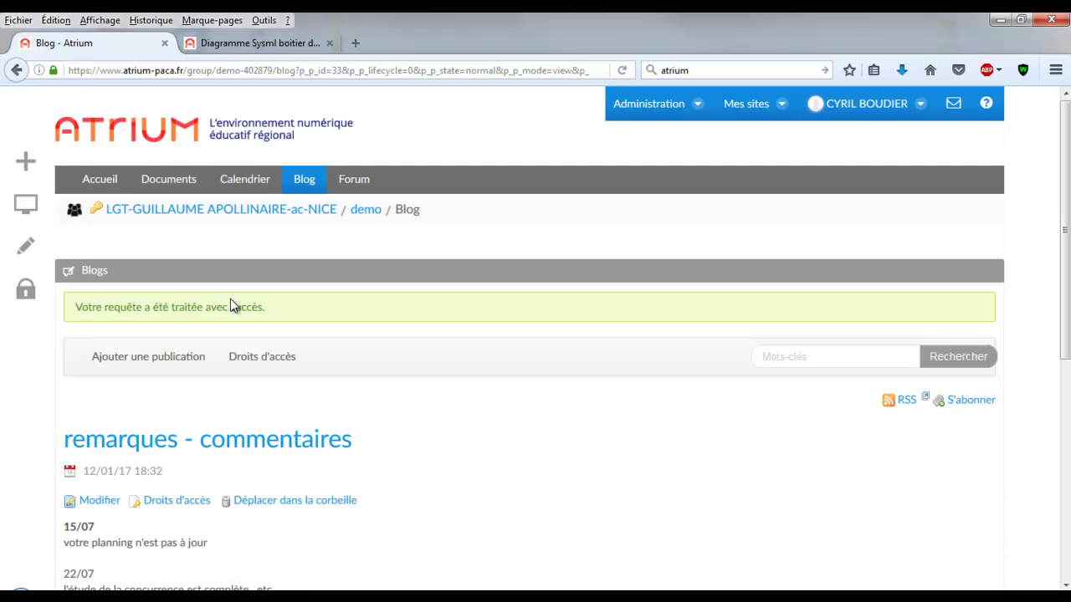
Add the "remarques - commentaires" blog entry to the Accueil page, between the "notre travail" and "planification" blocks
{"action": "left_click", "coordinate": [90, 183]}
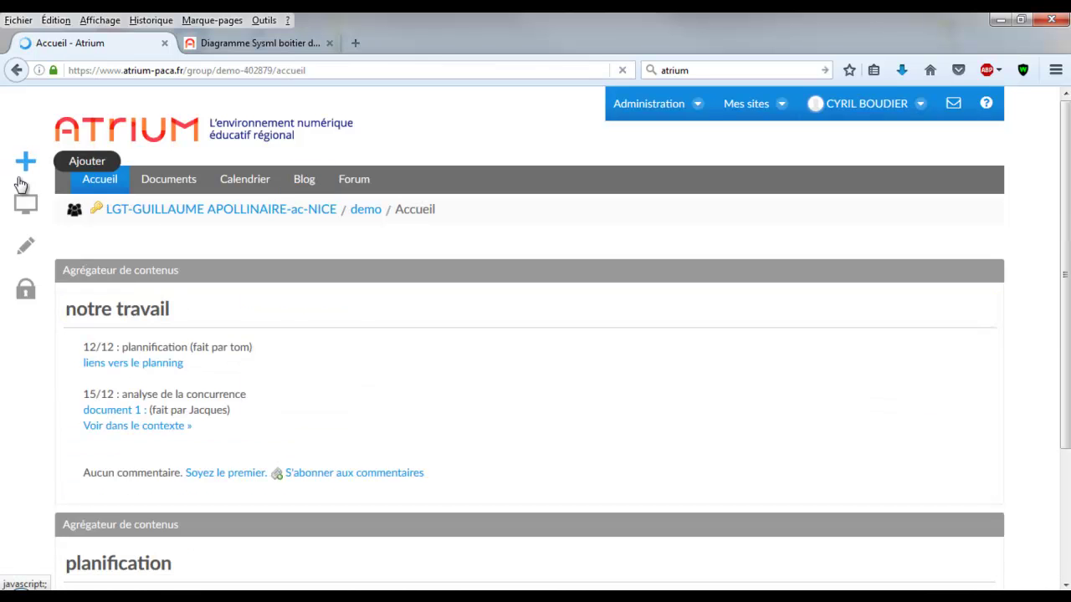
{"action": "left_click", "coordinate": [25, 167]}
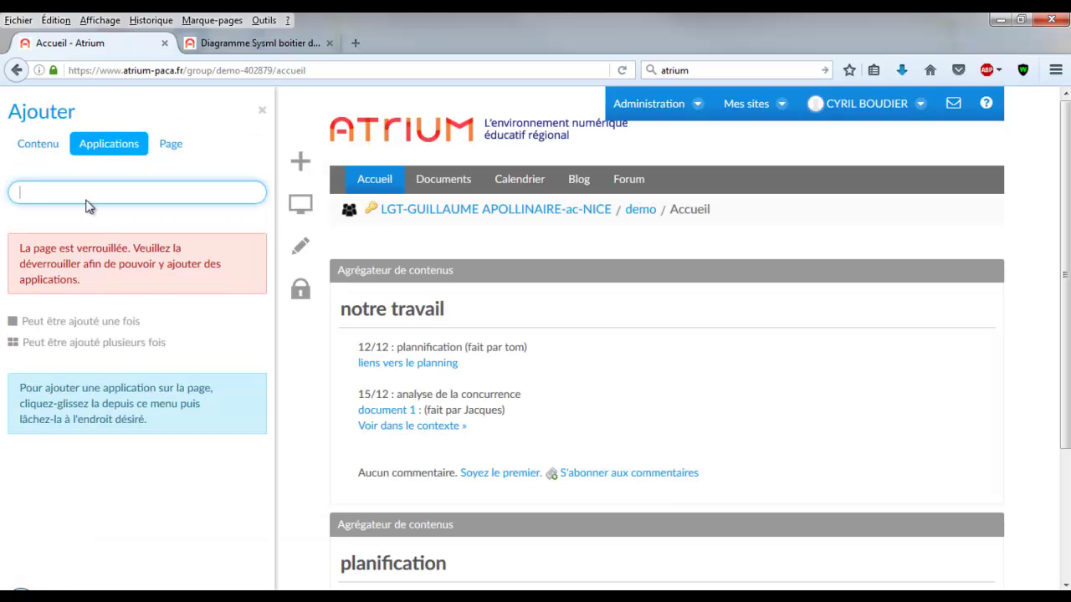
{"action": "left_click", "coordinate": [46, 147]}
{"action": "left_click_drag", "start_coordinate": [203, 341], "coordinate": [426, 444]}
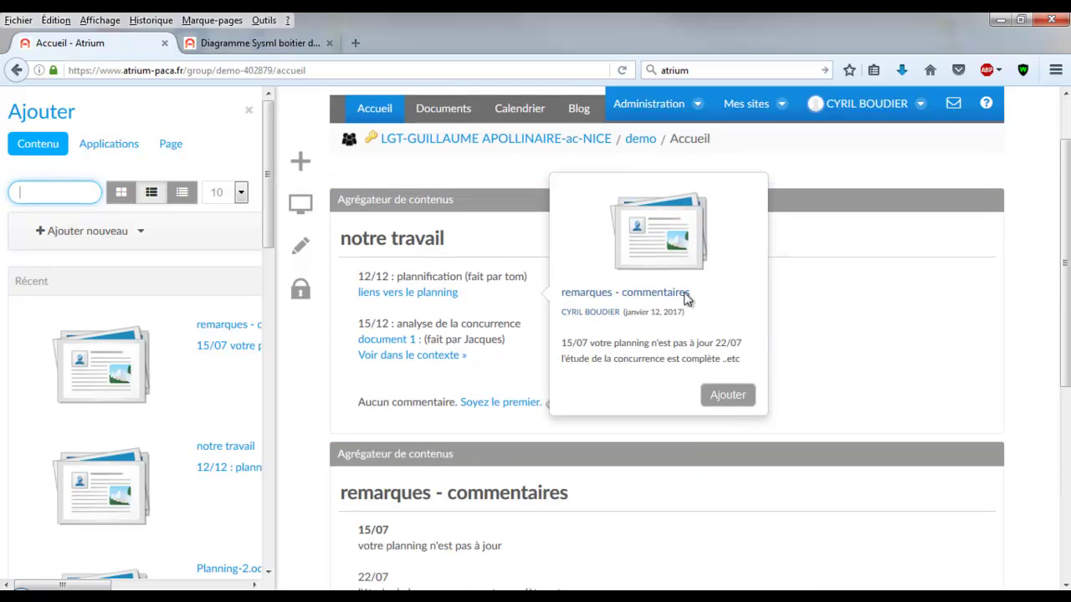
{"action": "left_click", "coordinate": [249, 109]}
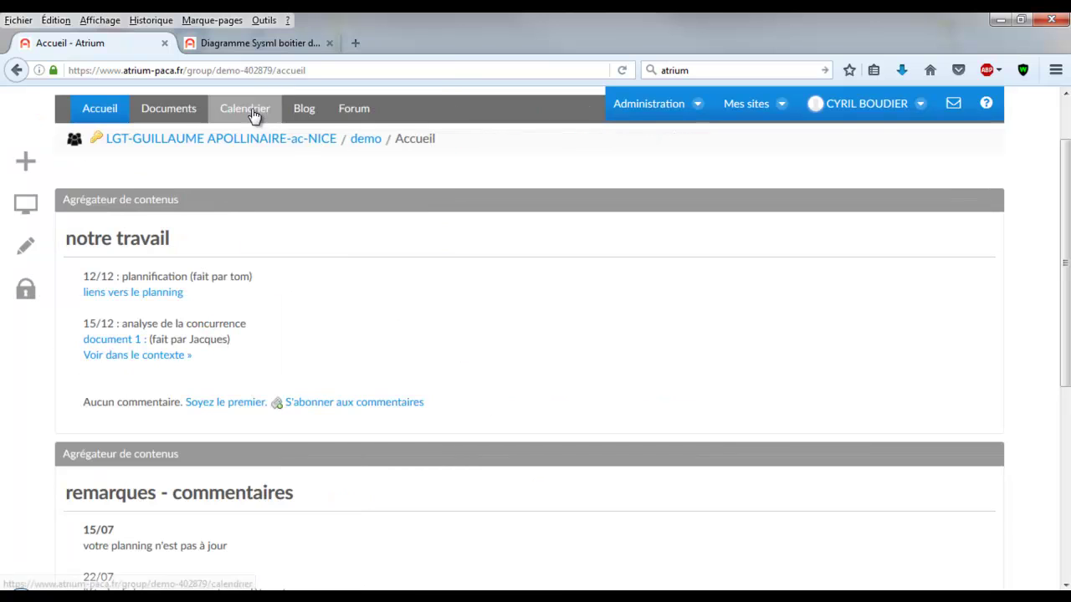
Sign out of the teacher account and sign in with the first saved student account
{"action": "left_click", "coordinate": [920, 105]}
{"action": "left_click", "coordinate": [896, 156]}
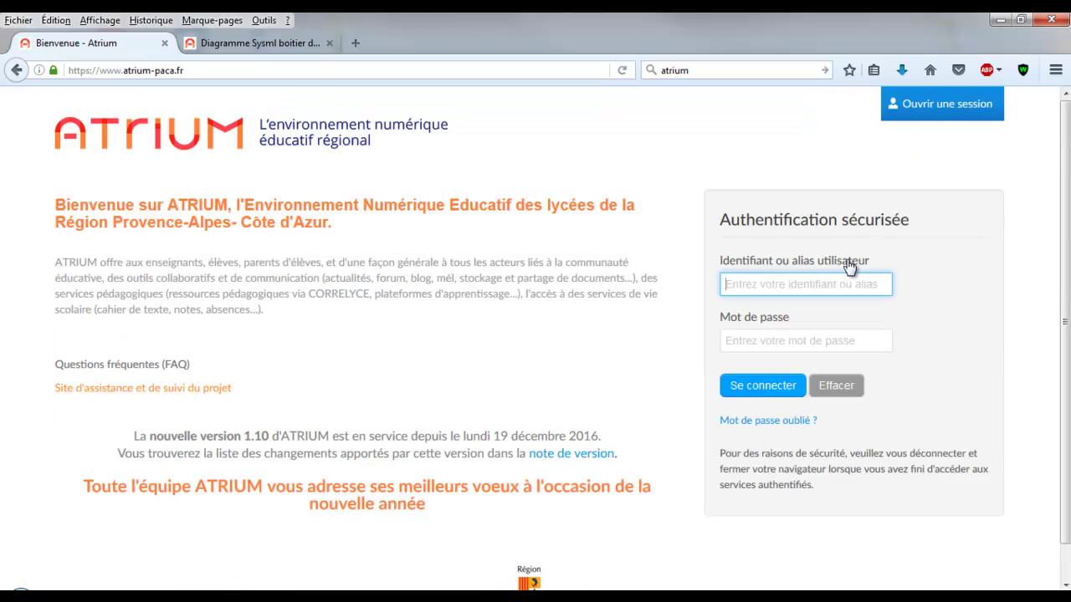
{"action": "left_click", "coordinate": [814, 283]}
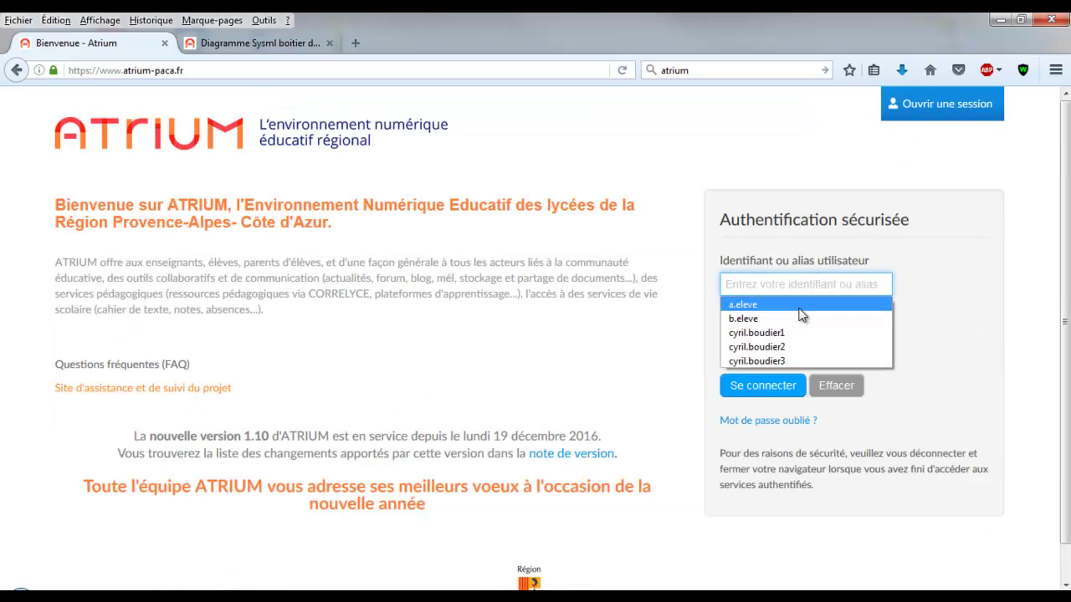
{"action": "left_click", "coordinate": [787, 304]}
{"action": "left_click", "coordinate": [777, 387]}
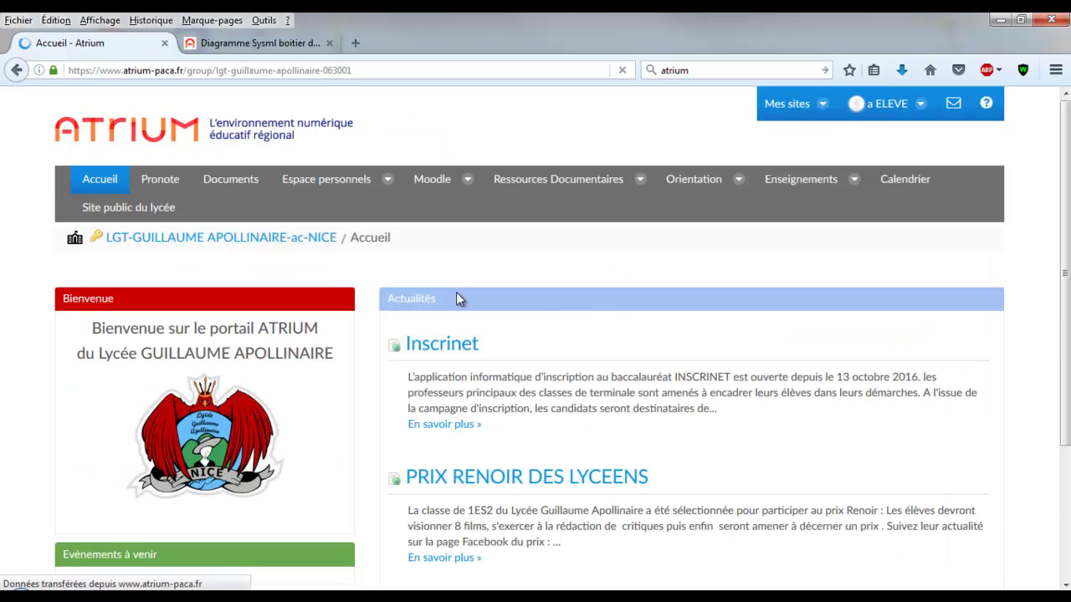
Open the "demo" collaborative site as the student and look over the blocks on its home page
{"action": "left_click", "coordinate": [823, 103]}
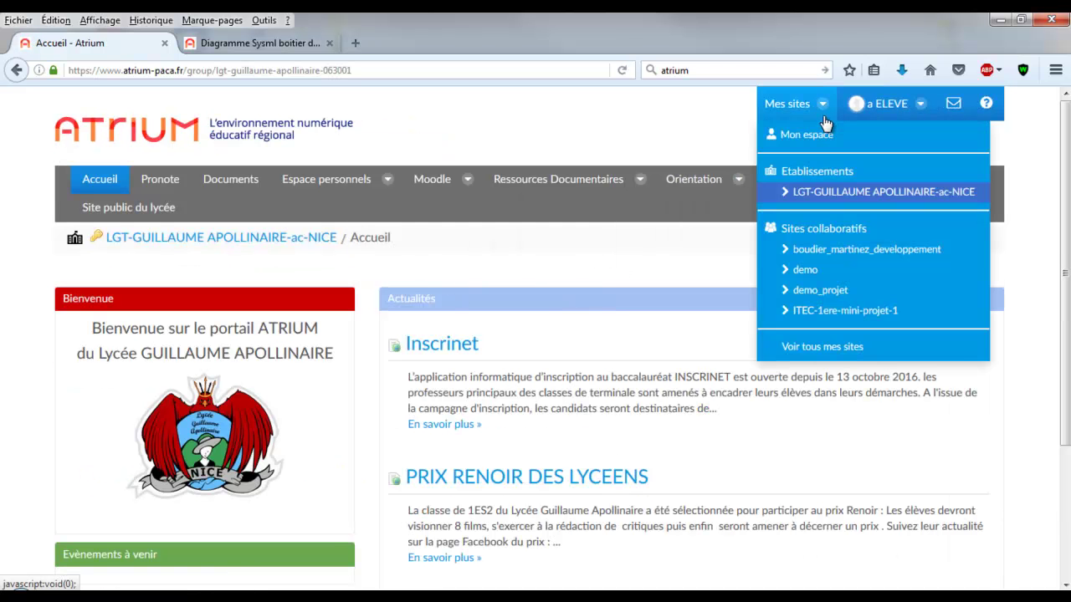
{"action": "left_click", "coordinate": [815, 273]}
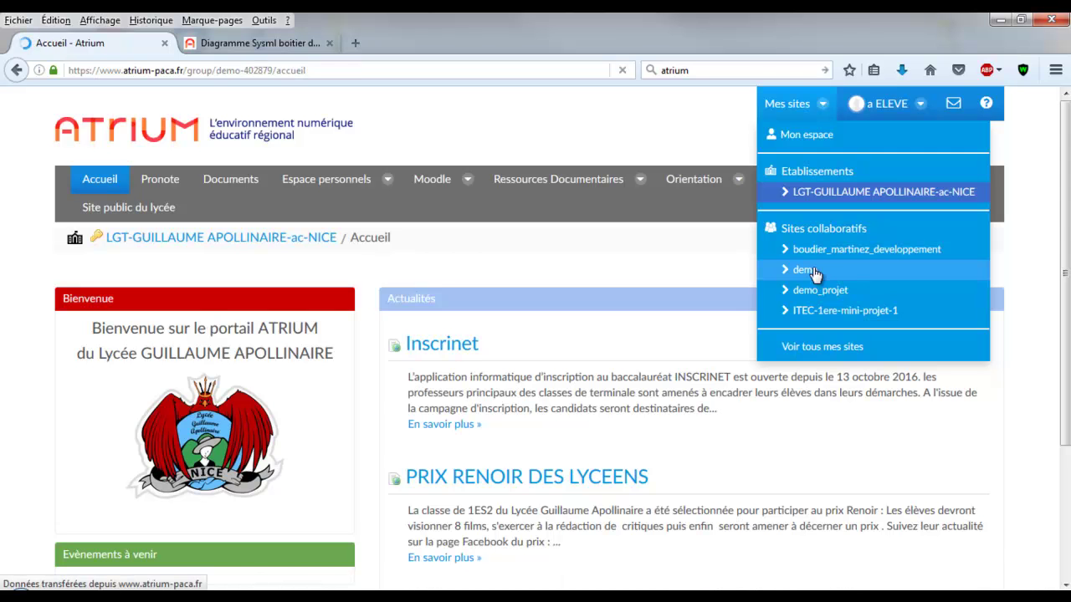
{"action": "scroll", "coordinate": [454, 322], "scroll_direction": "down", "scroll_amount": 4}
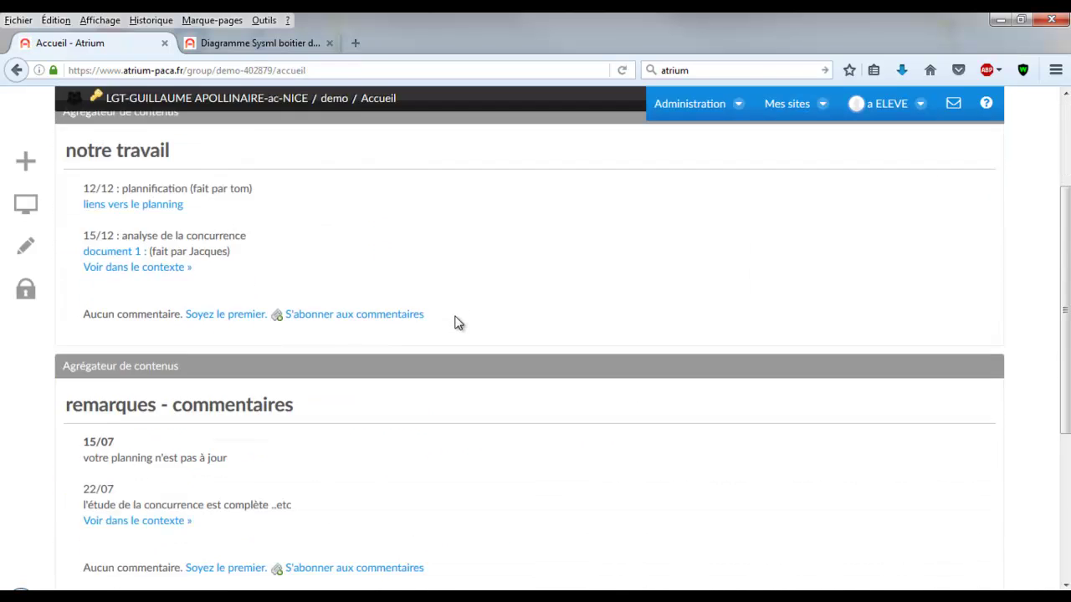
{"action": "scroll", "coordinate": [454, 322], "scroll_direction": "up", "scroll_amount": 2}
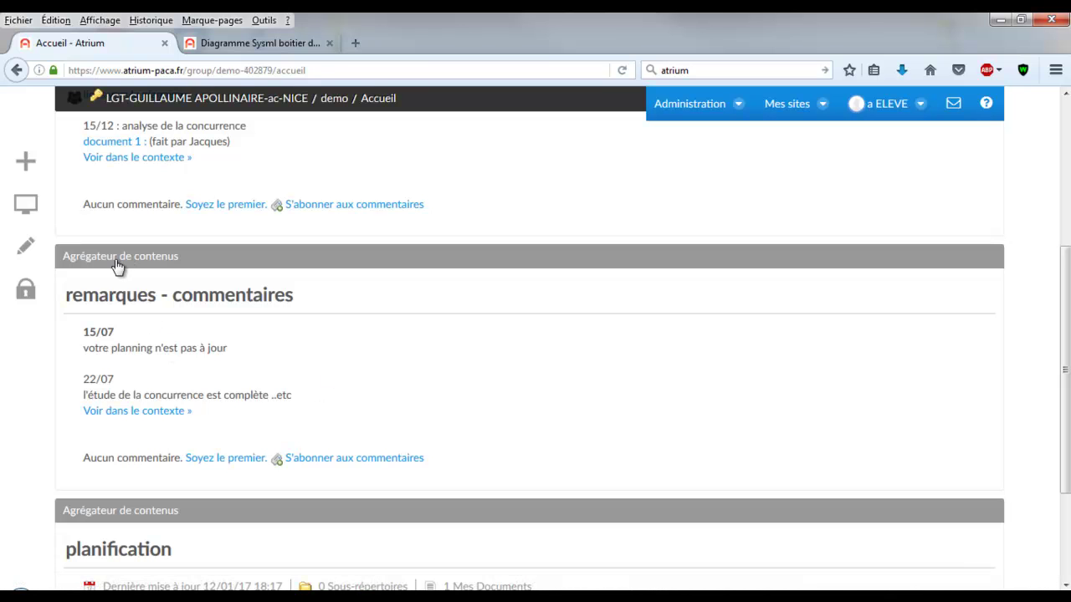
Edit the "remarques - commentaires" entry from its blog context, adding "--> c'est bon fait et déposé" in red under the 15/07 remark, and publish it
{"action": "left_click", "coordinate": [158, 420]}
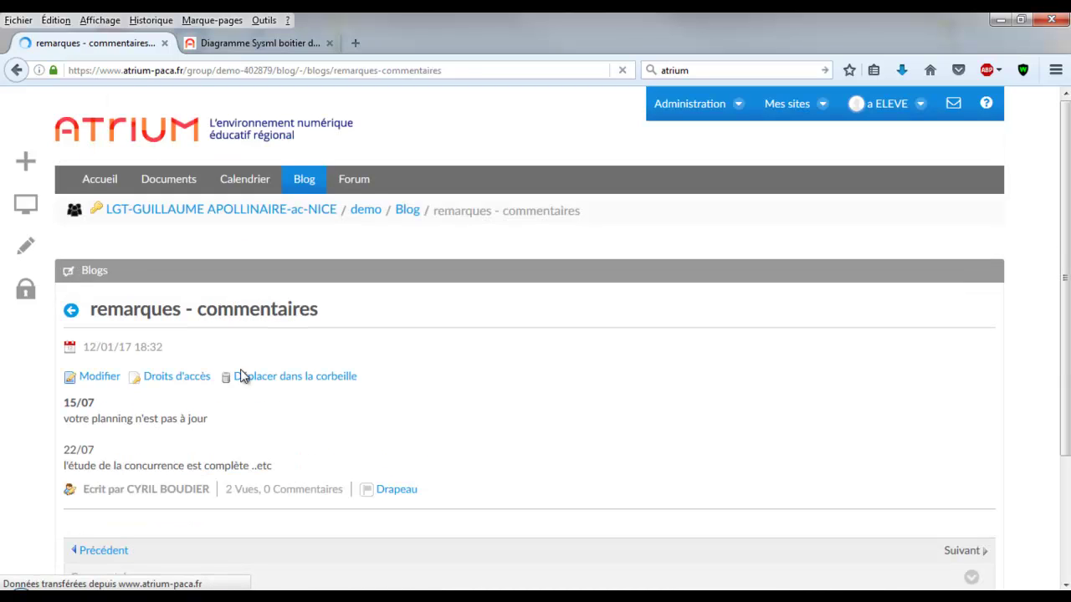
{"action": "scroll", "coordinate": [301, 416], "scroll_direction": "down", "scroll_amount": 2}
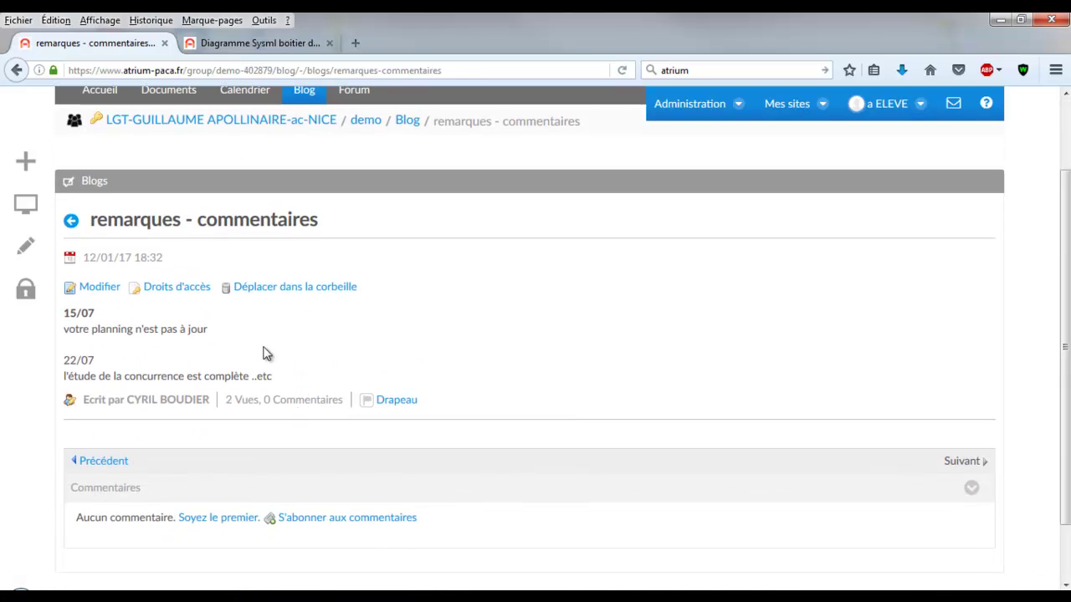
{"action": "left_click", "coordinate": [88, 287]}
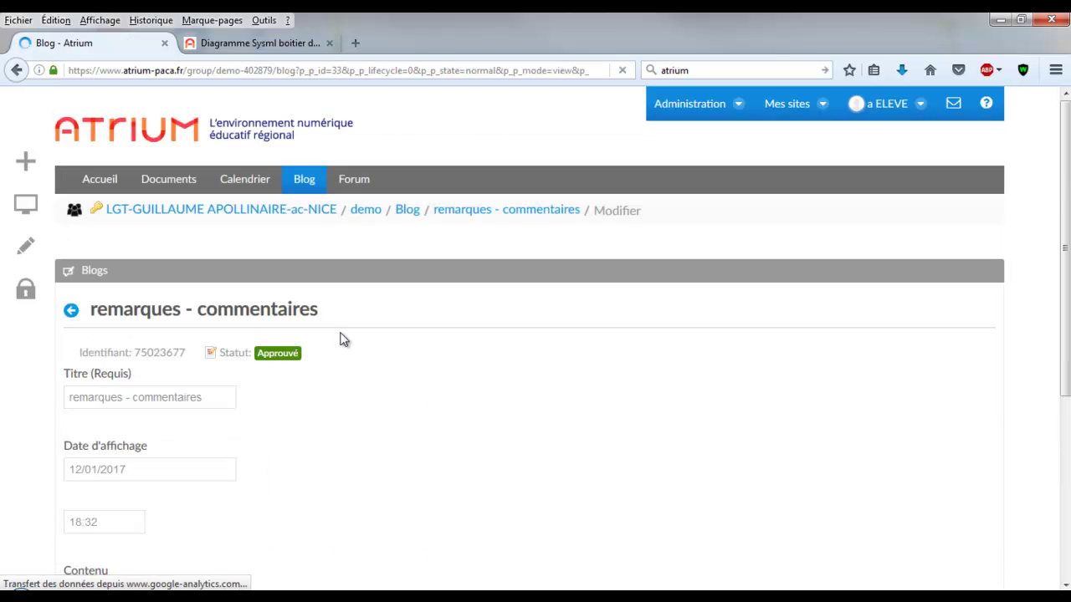
{"action": "scroll", "coordinate": [366, 387], "scroll_direction": "down", "scroll_amount": 3}
{"action": "scroll", "coordinate": [364, 380], "scroll_direction": "down", "scroll_amount": 2}
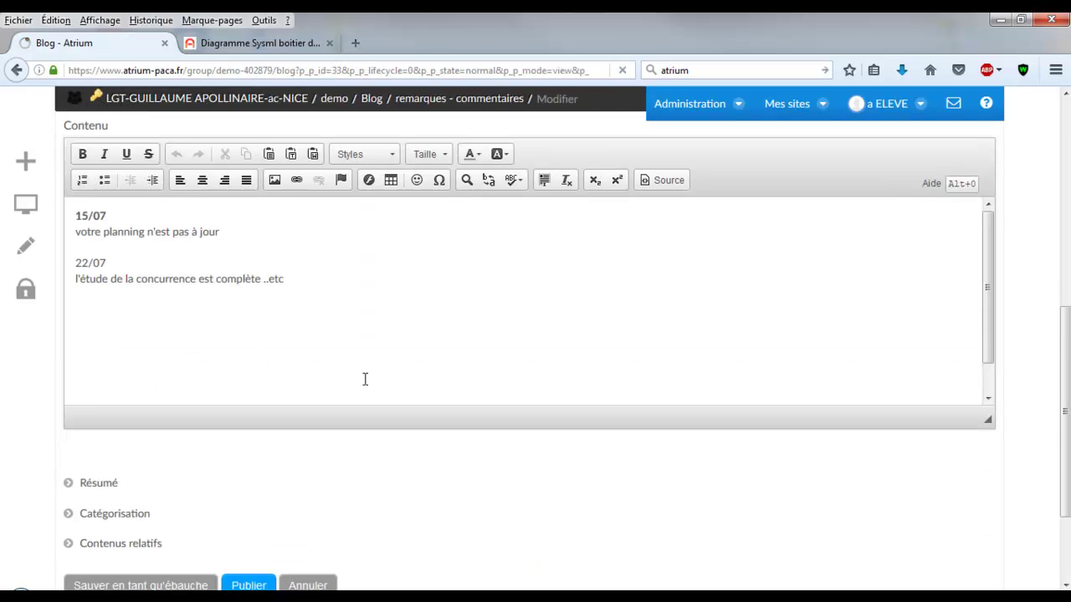
{"action": "key", "text": "Return"}
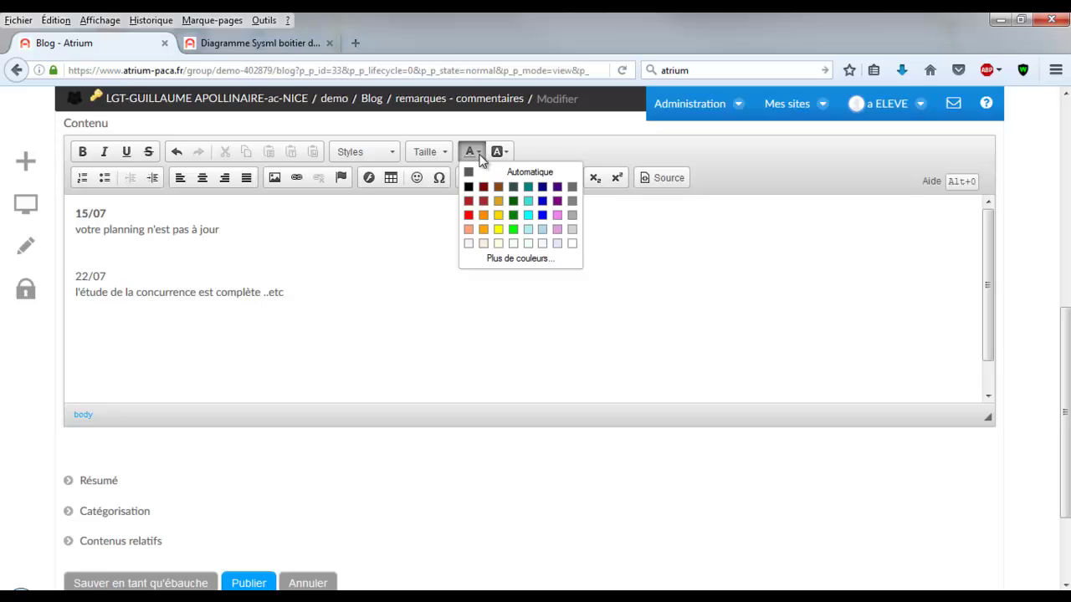
{"action": "left_click", "coordinate": [469, 215]}
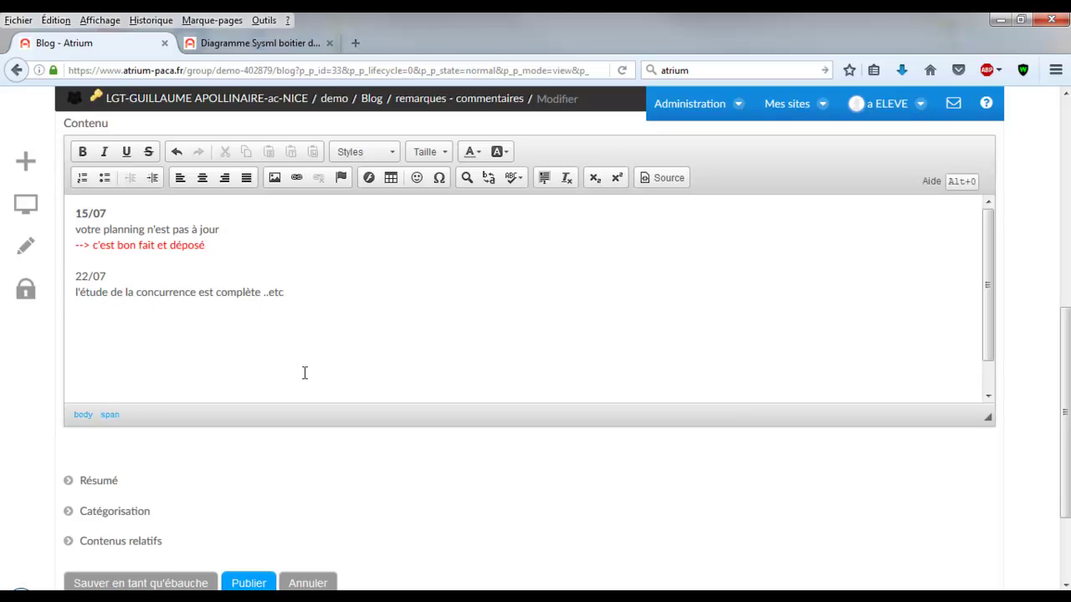
{"action": "scroll", "coordinate": [271, 513], "scroll_direction": "down", "scroll_amount": 2}
{"action": "left_click", "coordinate": [250, 500]}
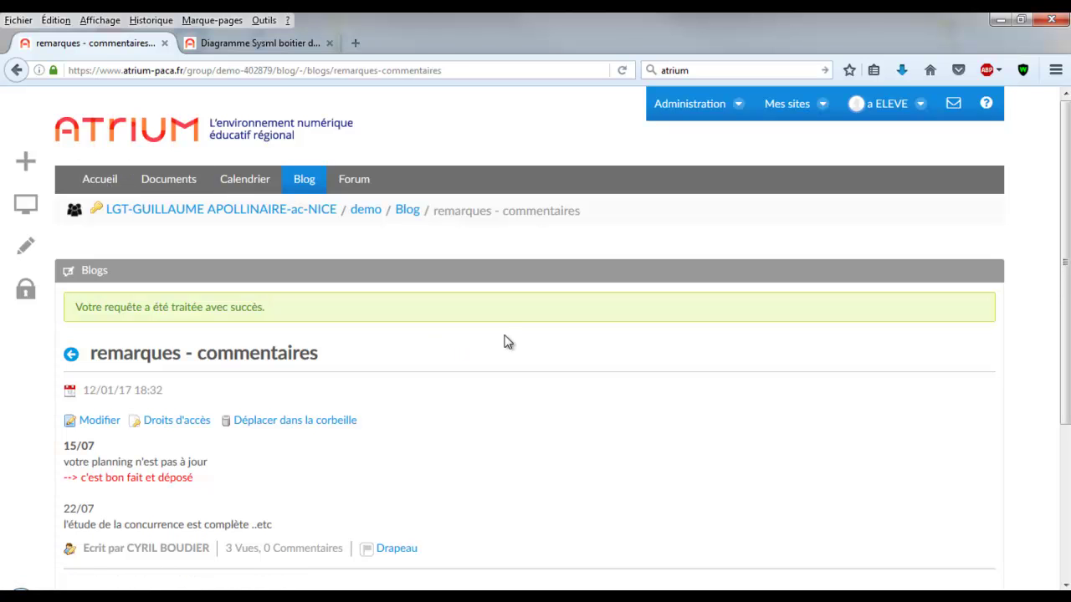
Return to the Accueil page and check the student's reply in the "remarques - commentaires" block
{"action": "left_click", "coordinate": [103, 183]}
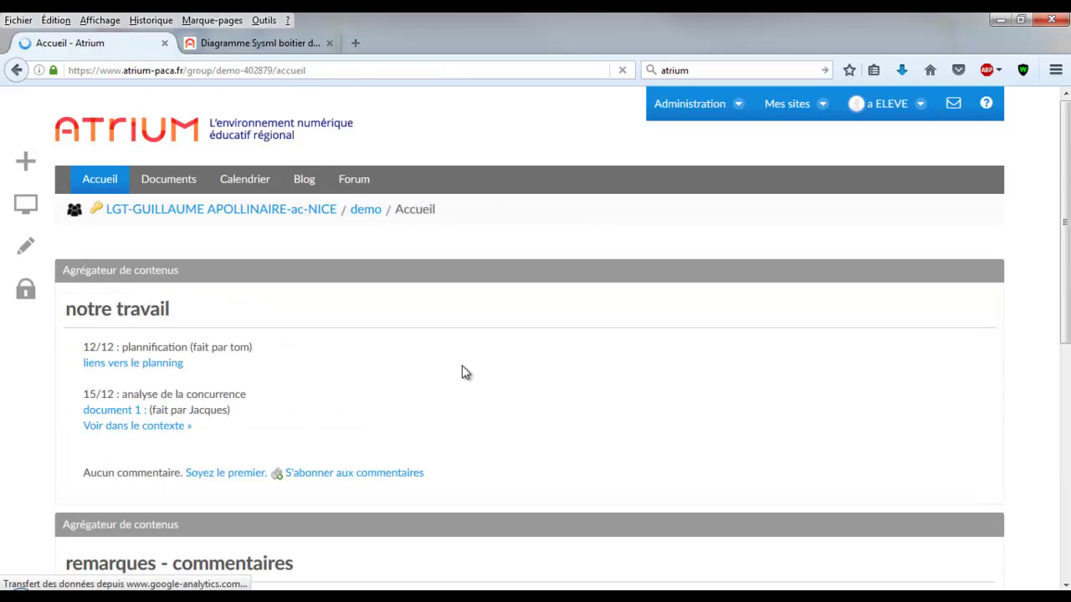
{"action": "scroll", "coordinate": [461, 373], "scroll_direction": "down", "scroll_amount": 5}
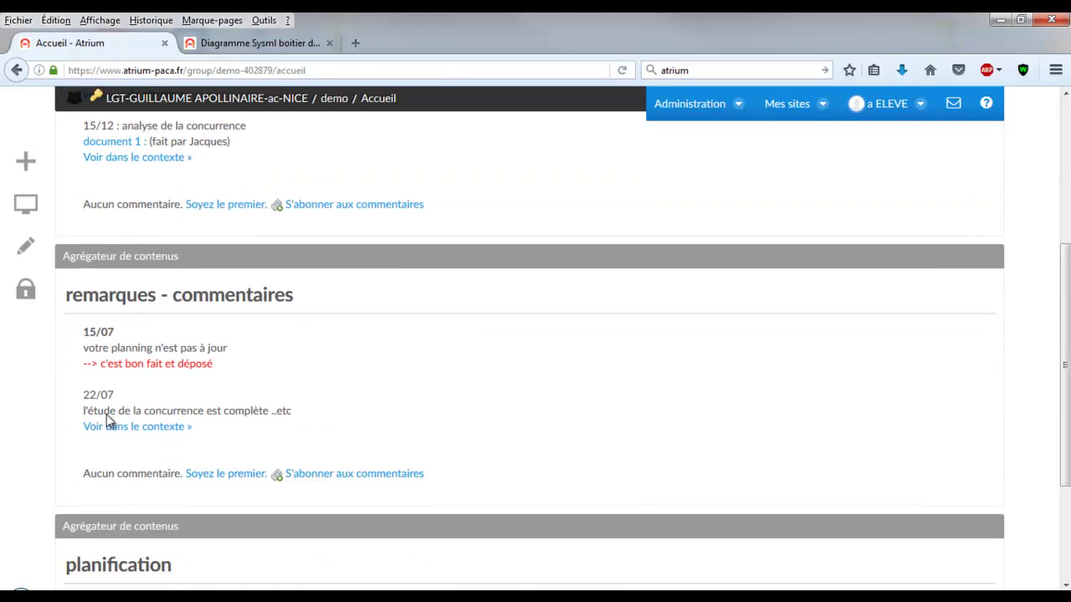
{"action": "scroll", "coordinate": [371, 346], "scroll_direction": "up", "scroll_amount": 5}
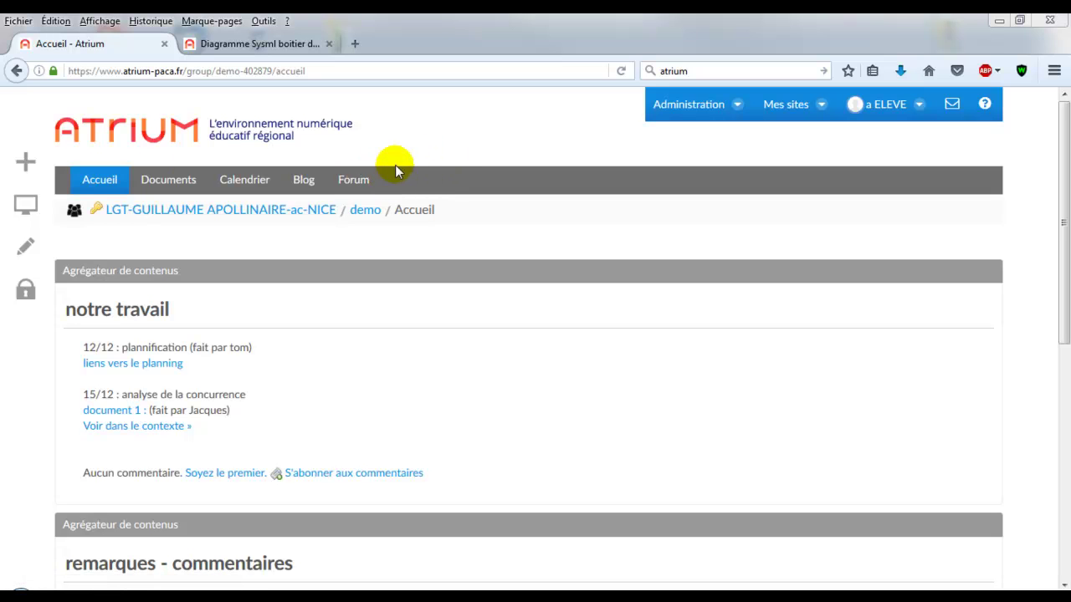
Add an empty page named "récapitulatif" with the Libre layout to the demo site
{"action": "left_click", "coordinate": [25, 163]}
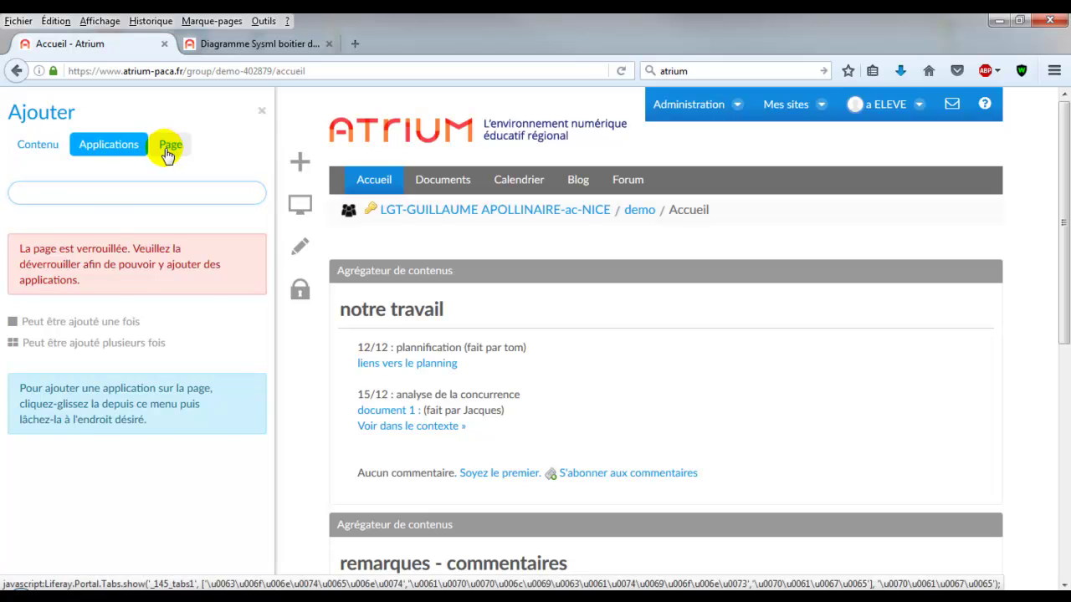
{"action": "left_click", "coordinate": [167, 151]}
{"action": "type", "text": "récapitulatif"}
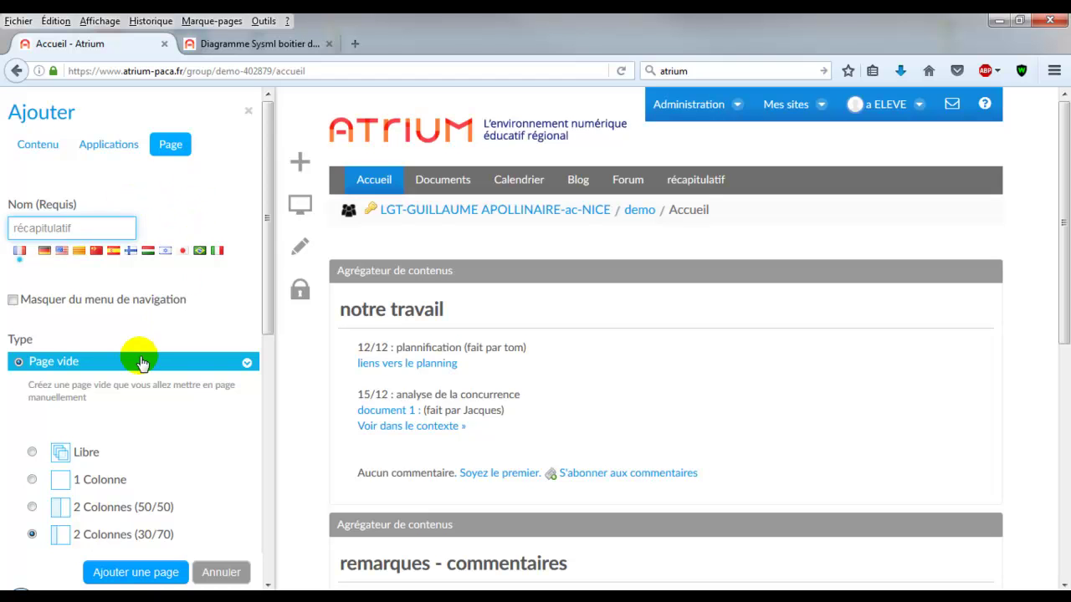
{"action": "left_click", "coordinate": [53, 452]}
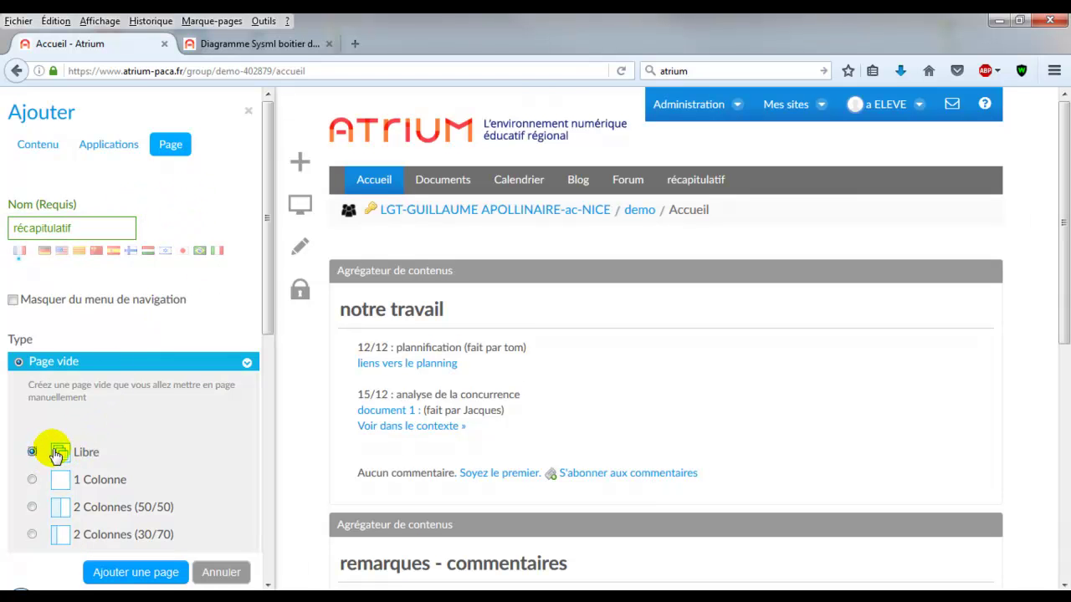
{"action": "left_click", "coordinate": [114, 574]}
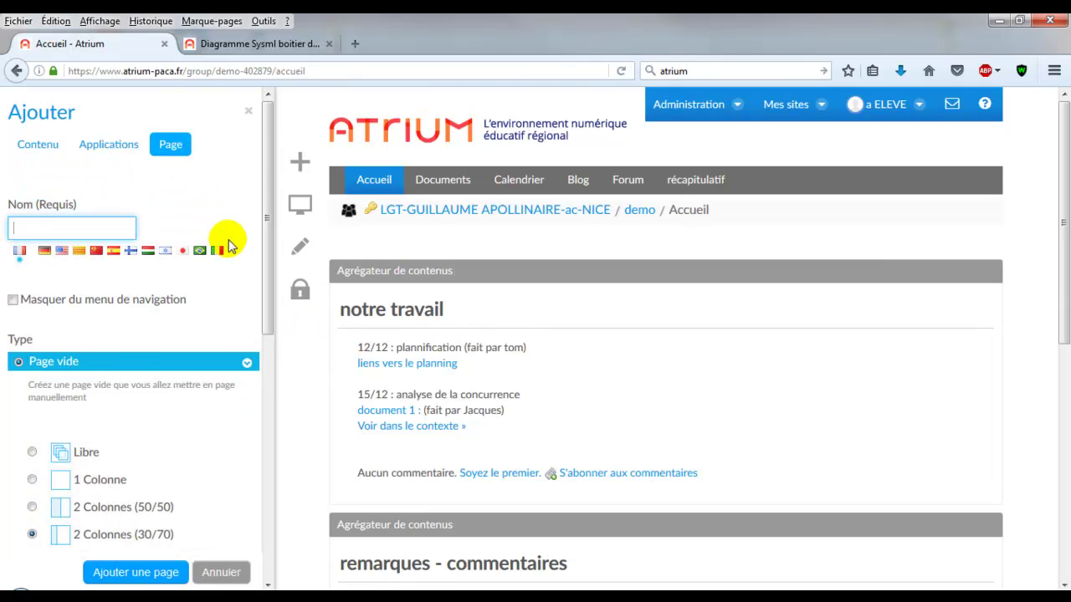
{"action": "left_click", "coordinate": [233, 118]}
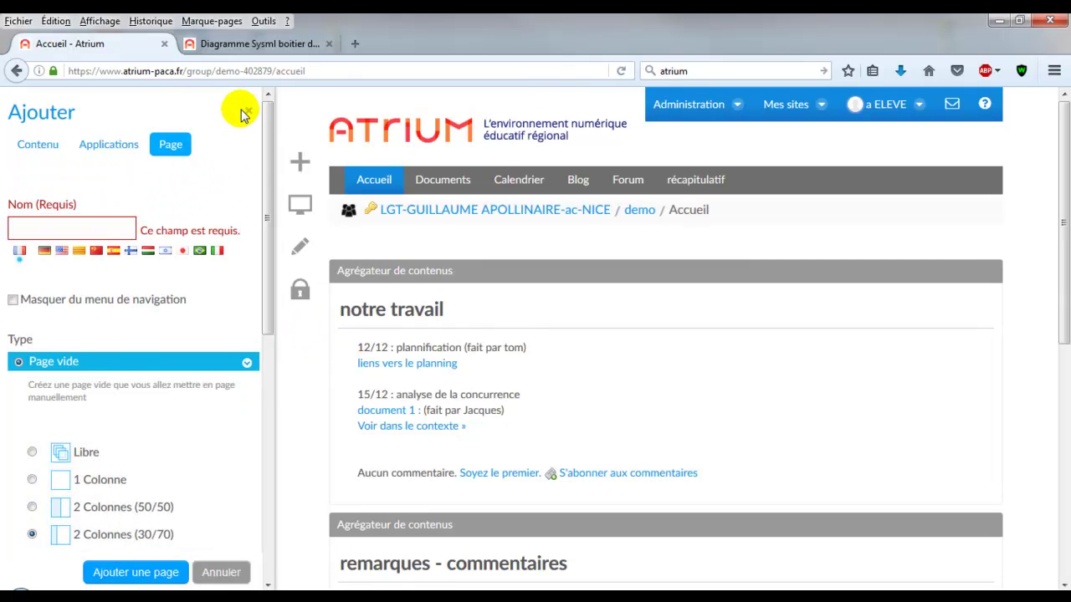
{"action": "left_click", "coordinate": [248, 111]}
On the récapitulatif page, start a new web content item titled "avant étude"
{"action": "left_click", "coordinate": [504, 185]}
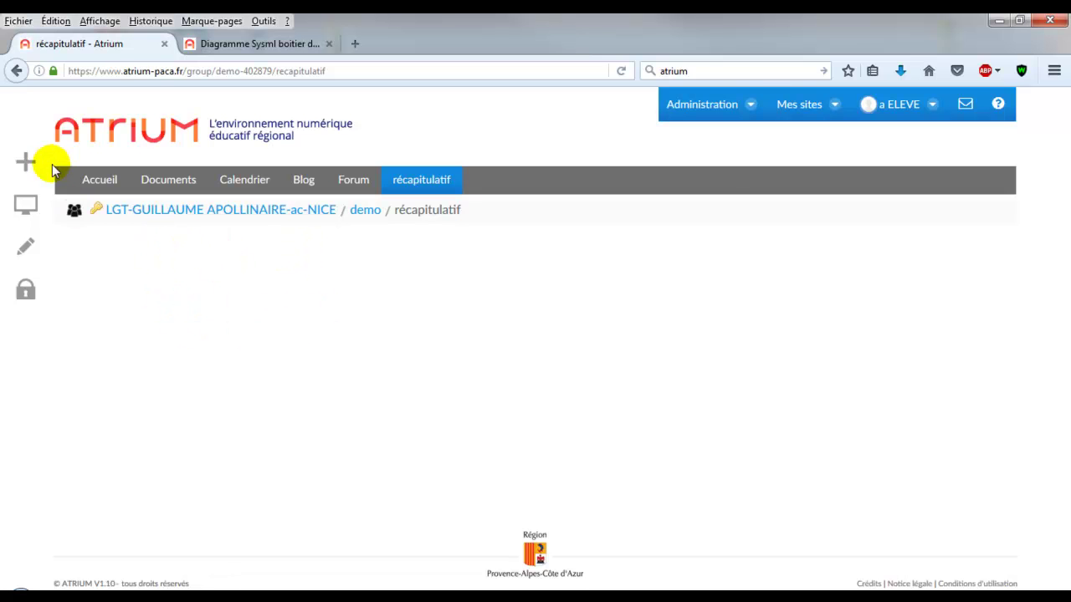
{"action": "left_click", "coordinate": [26, 161]}
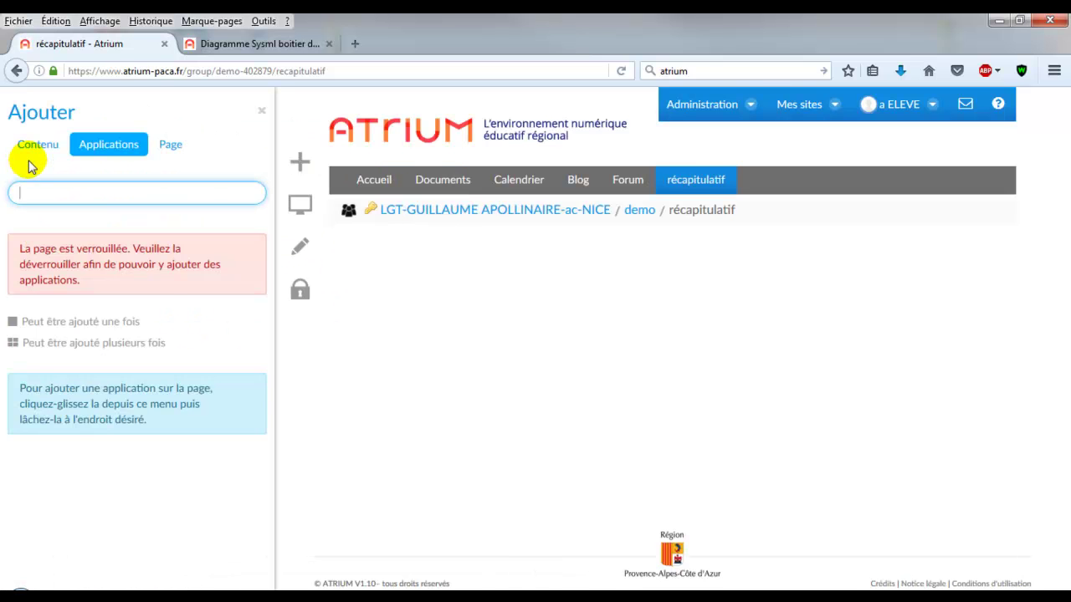
{"action": "left_click", "coordinate": [31, 144]}
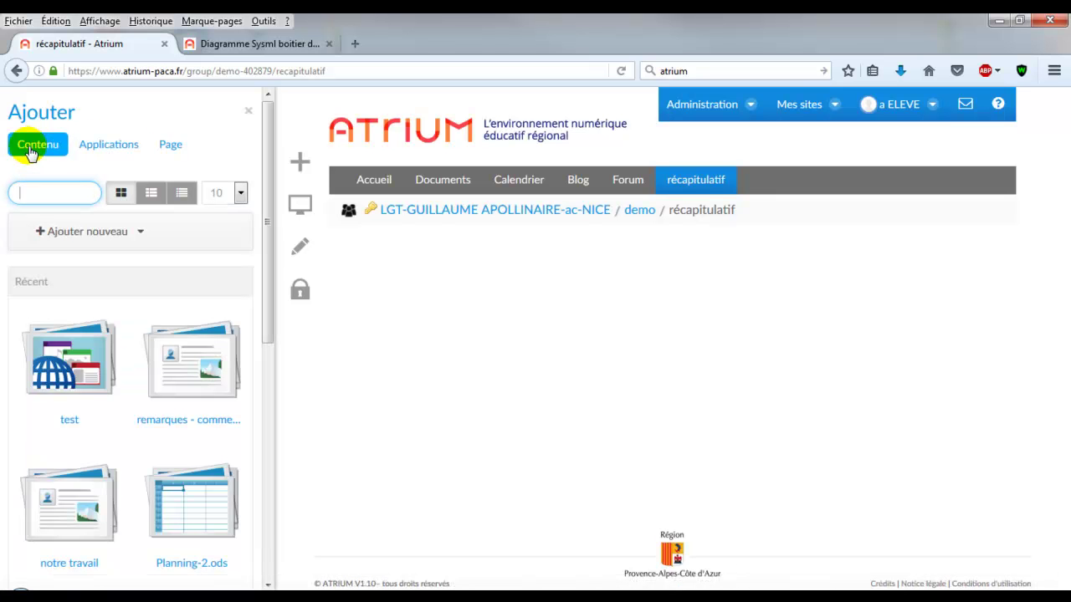
{"action": "left_click", "coordinate": [138, 232]}
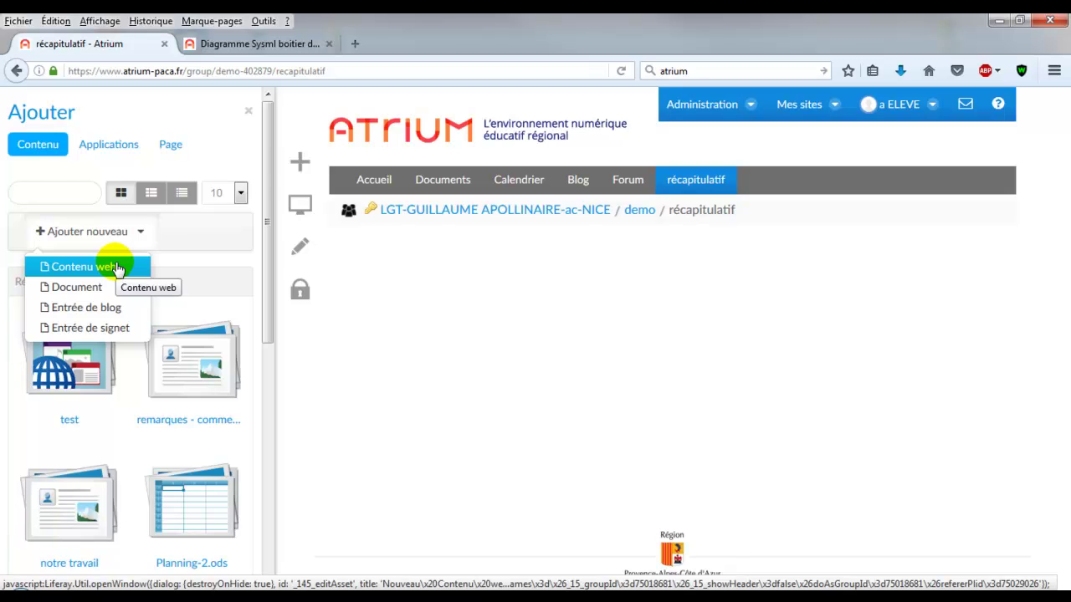
{"action": "left_click", "coordinate": [118, 267]}
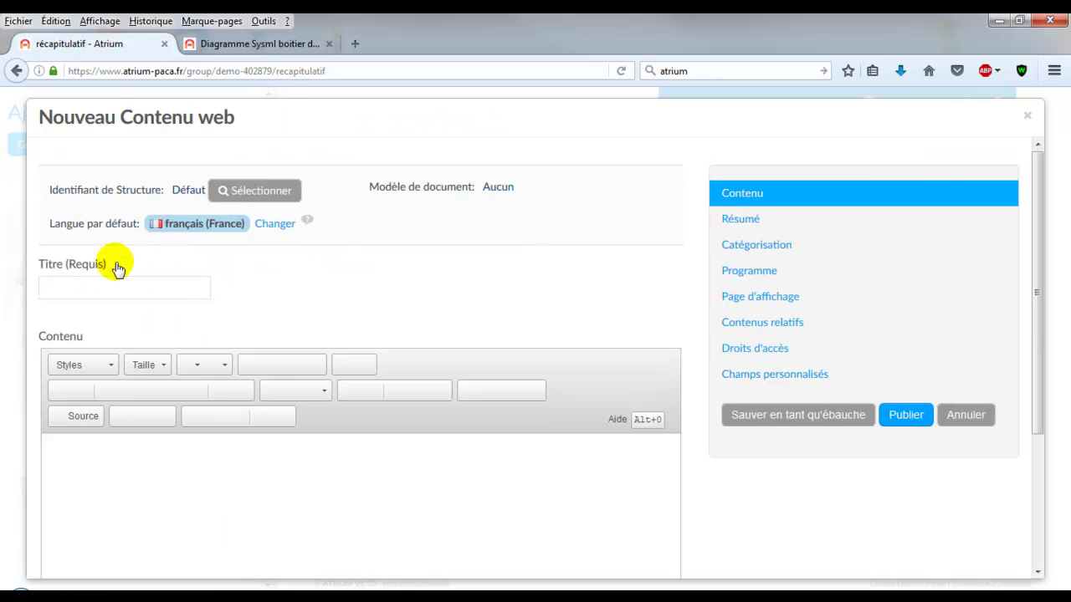
{"action": "left_click", "coordinate": [111, 283]}
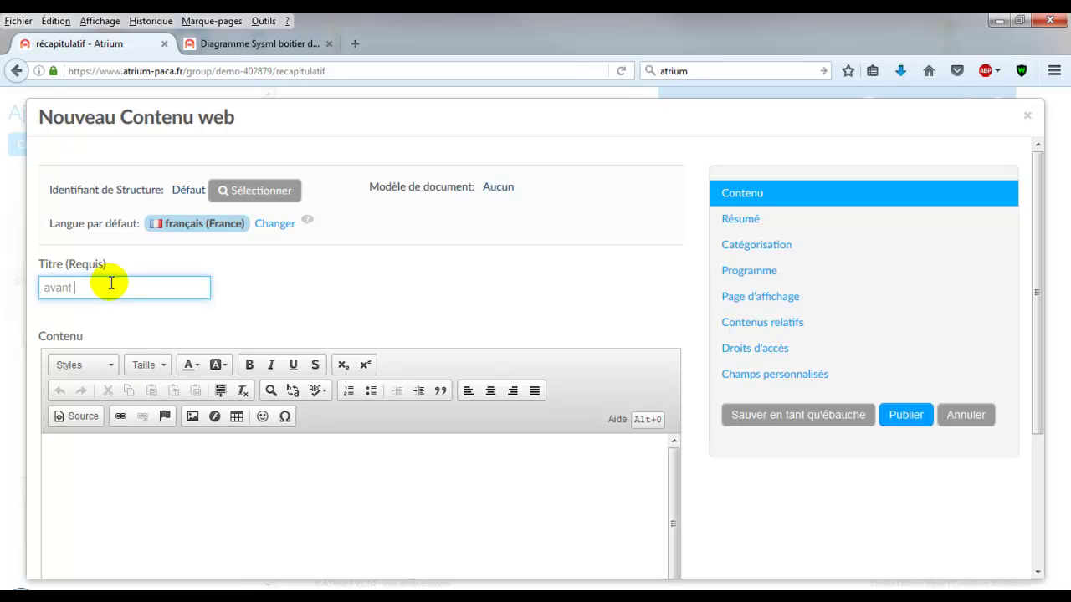
{"action": "type", "text": "avant étude"}
Paste the copied dated work log with its document links into the content body and publish it
{"action": "left_click", "coordinate": [88, 453]}
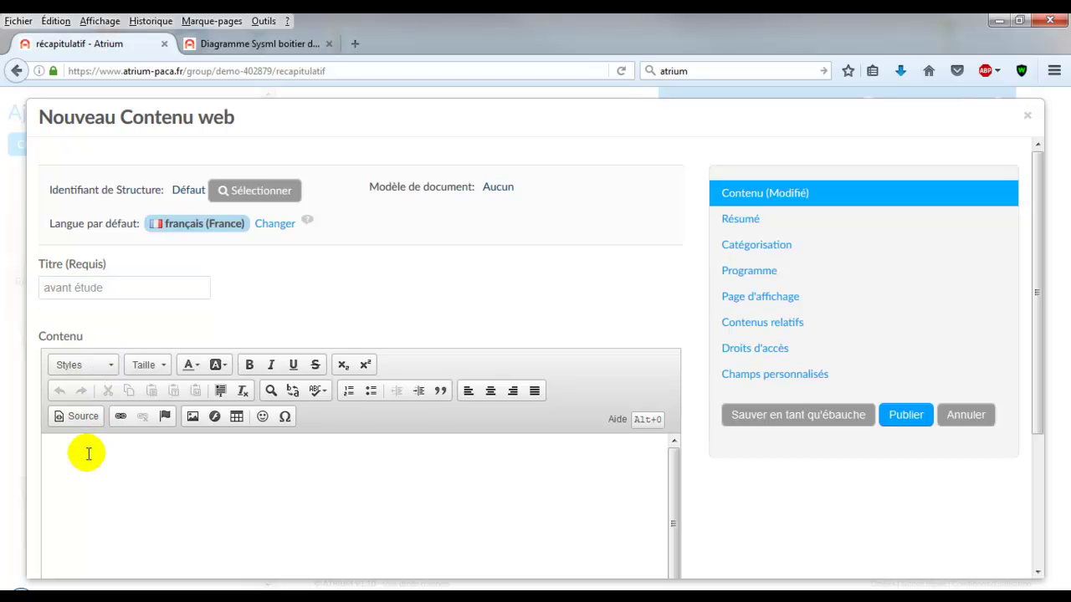
{"action": "key", "text": "ctrl+v"}
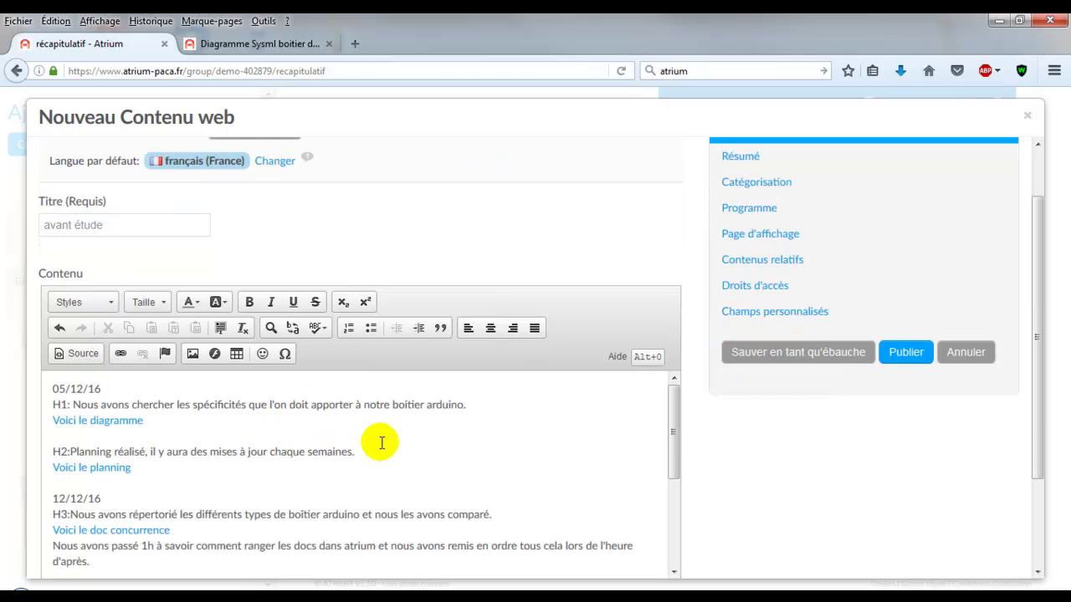
{"action": "scroll", "coordinate": [396, 442], "scroll_direction": "down", "scroll_amount": 3}
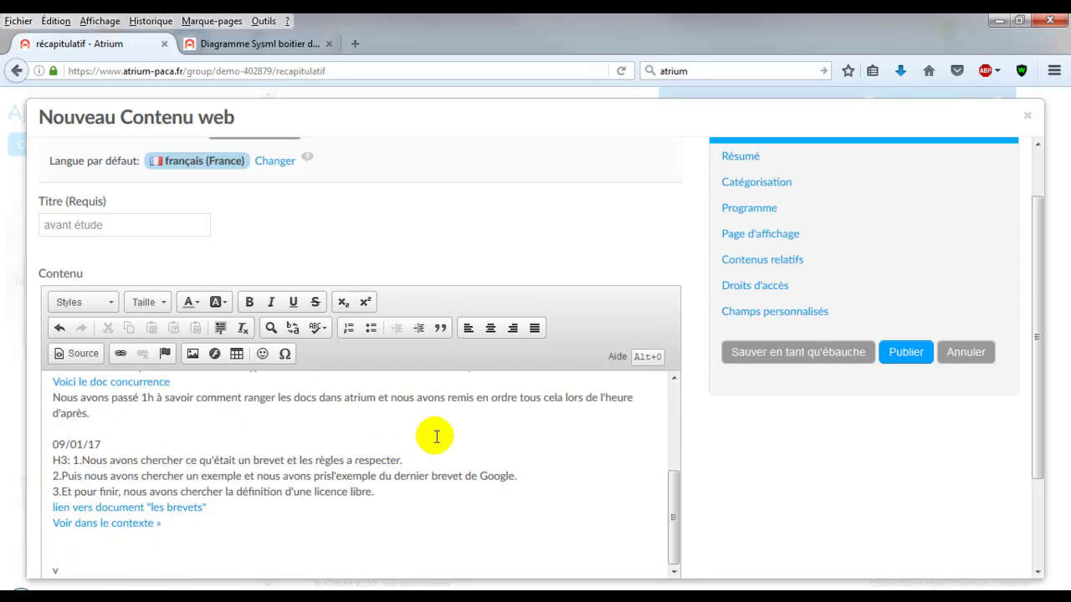
{"action": "scroll", "coordinate": [435, 436], "scroll_direction": "down", "scroll_amount": 3}
{"action": "left_click", "coordinate": [908, 237]}
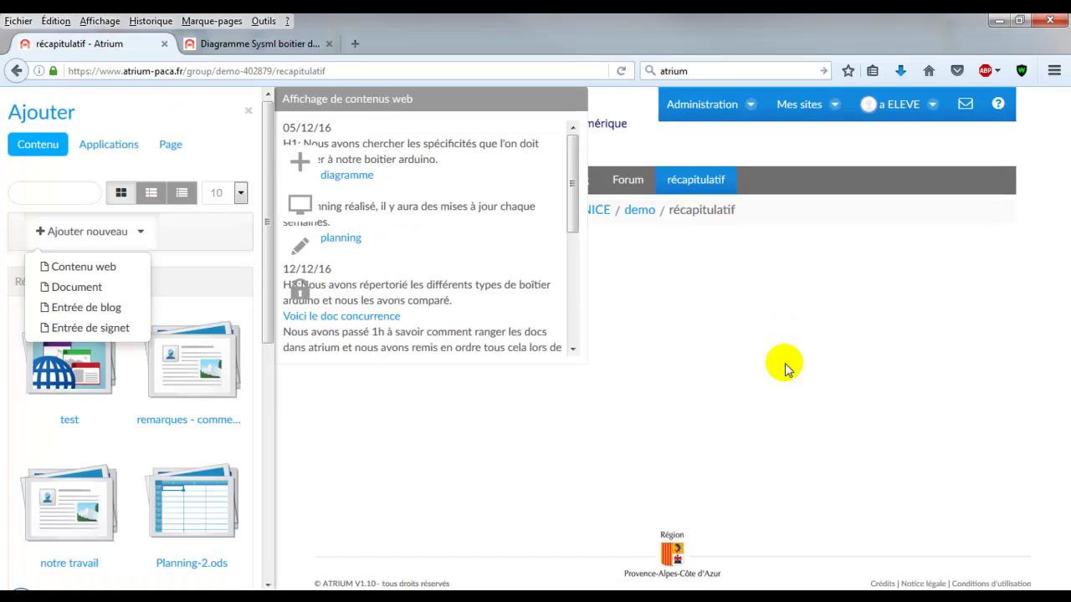
Move the web content block into the free area below the page's breadcrumb, and return to the Accueil page
{"action": "left_click_drag", "start_coordinate": [410, 108], "coordinate": [466, 158]}
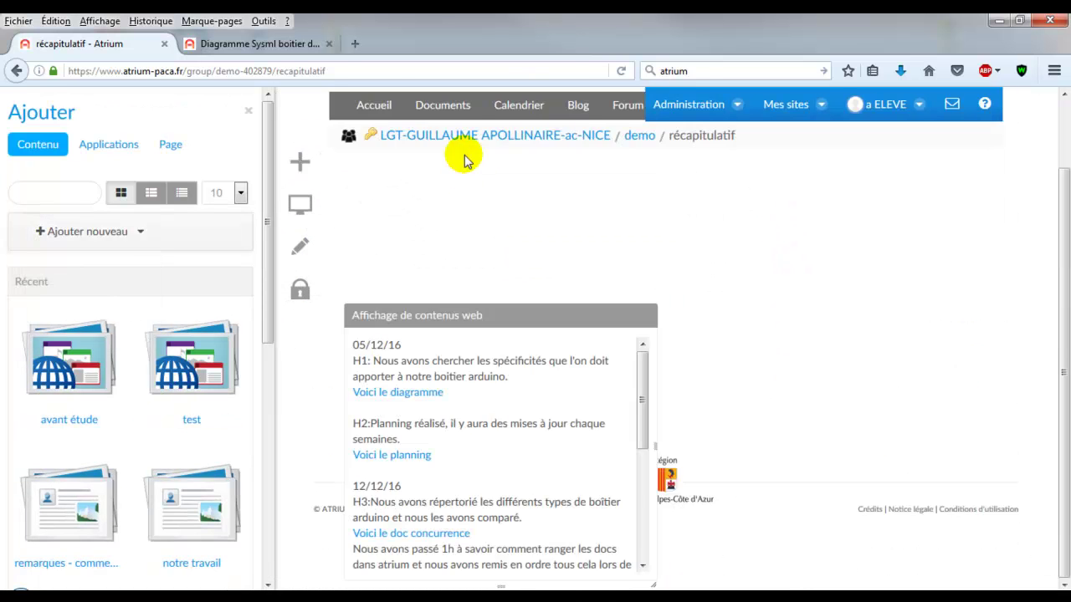
{"action": "left_click_drag", "start_coordinate": [511, 310], "coordinate": [502, 227]}
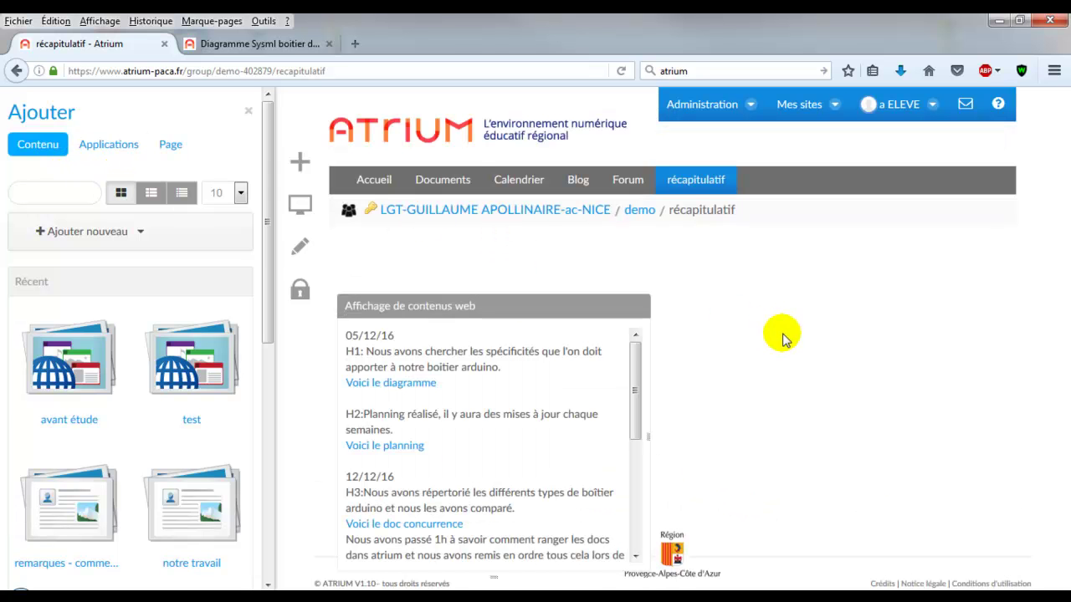
{"action": "left_click", "coordinate": [367, 184]}
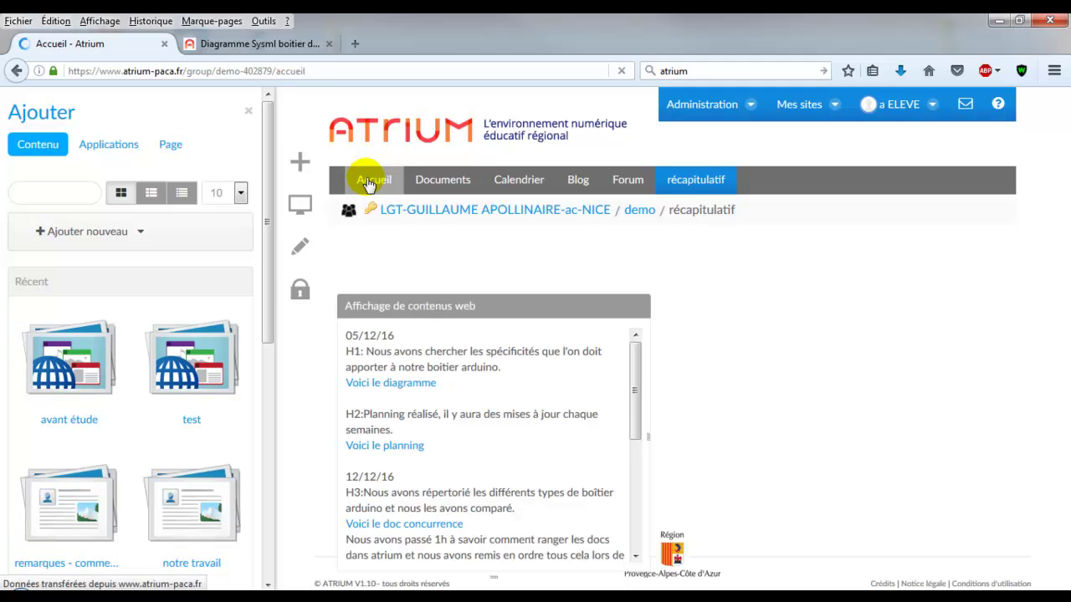